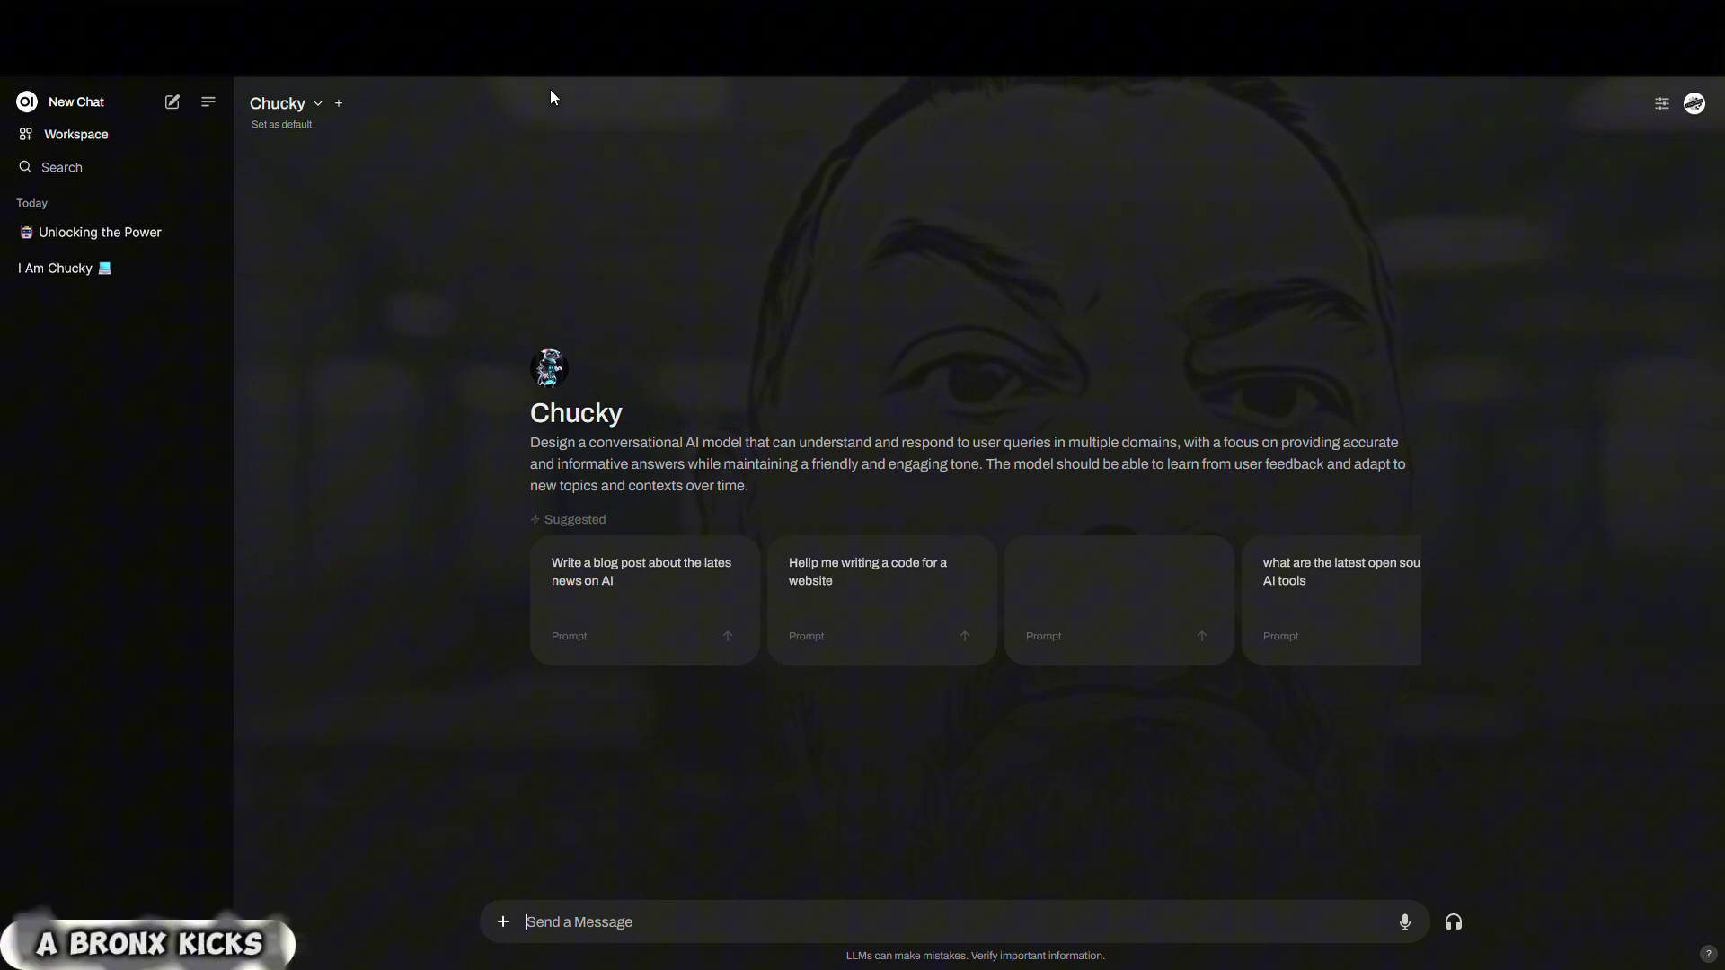
With Chucky kept as the chat model, ask it 'who are you'
click(327, 105)
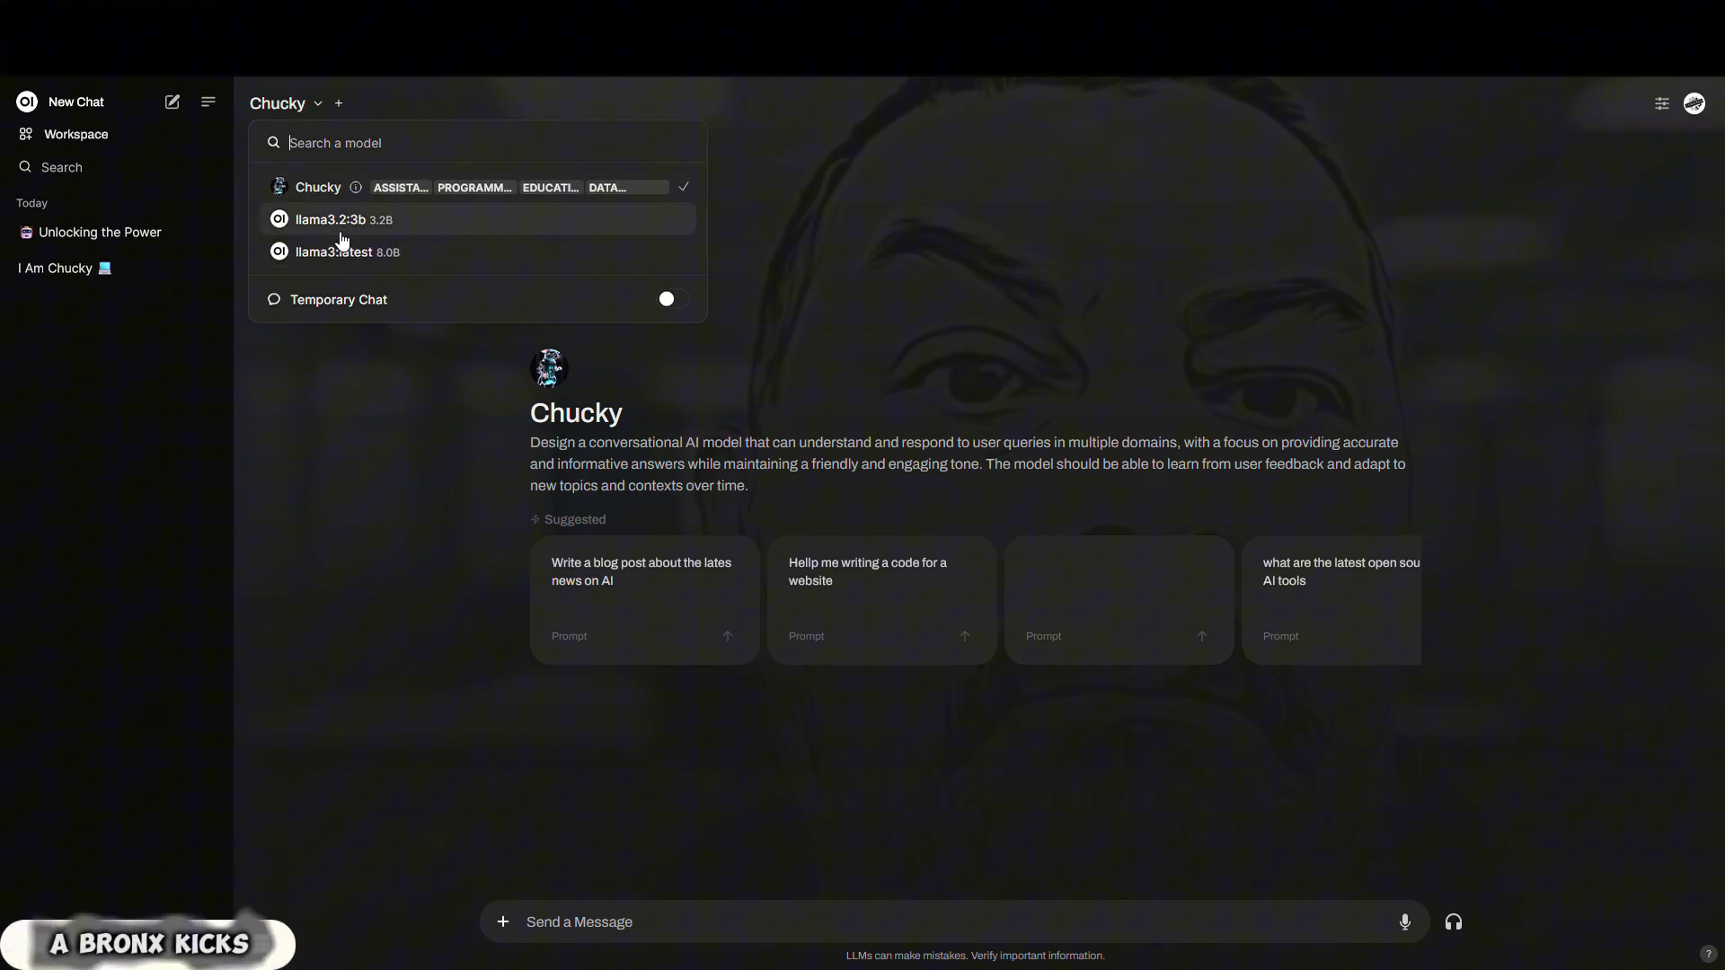
click(331, 183)
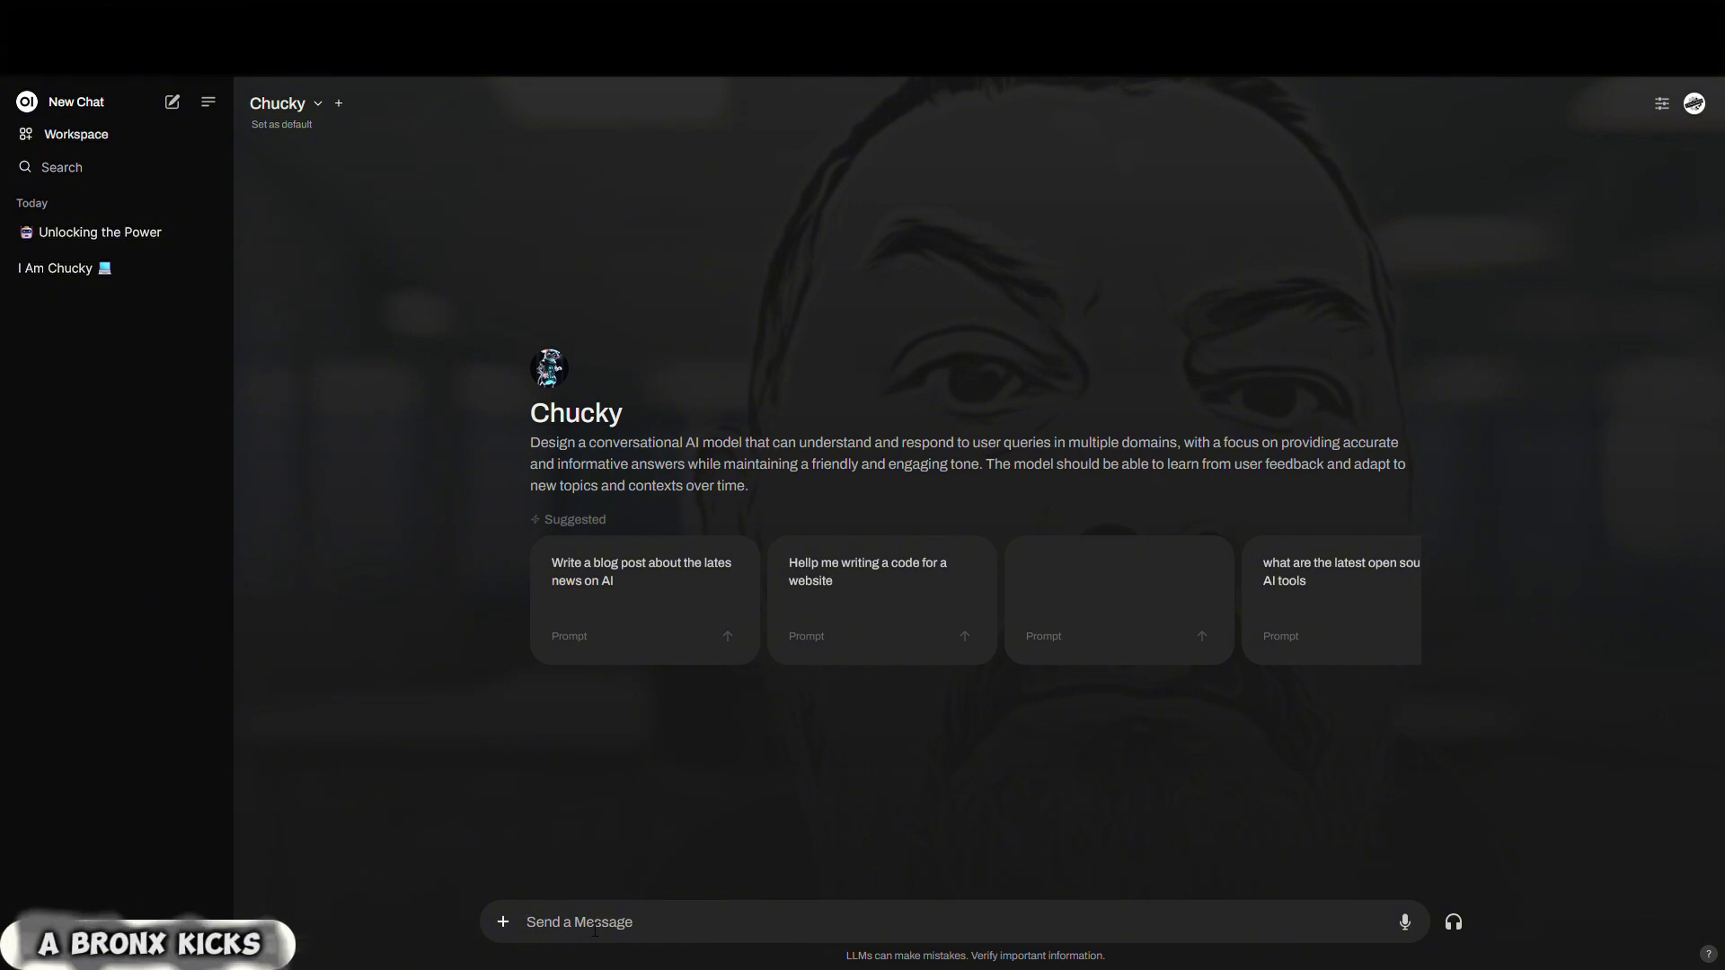
text(wh)
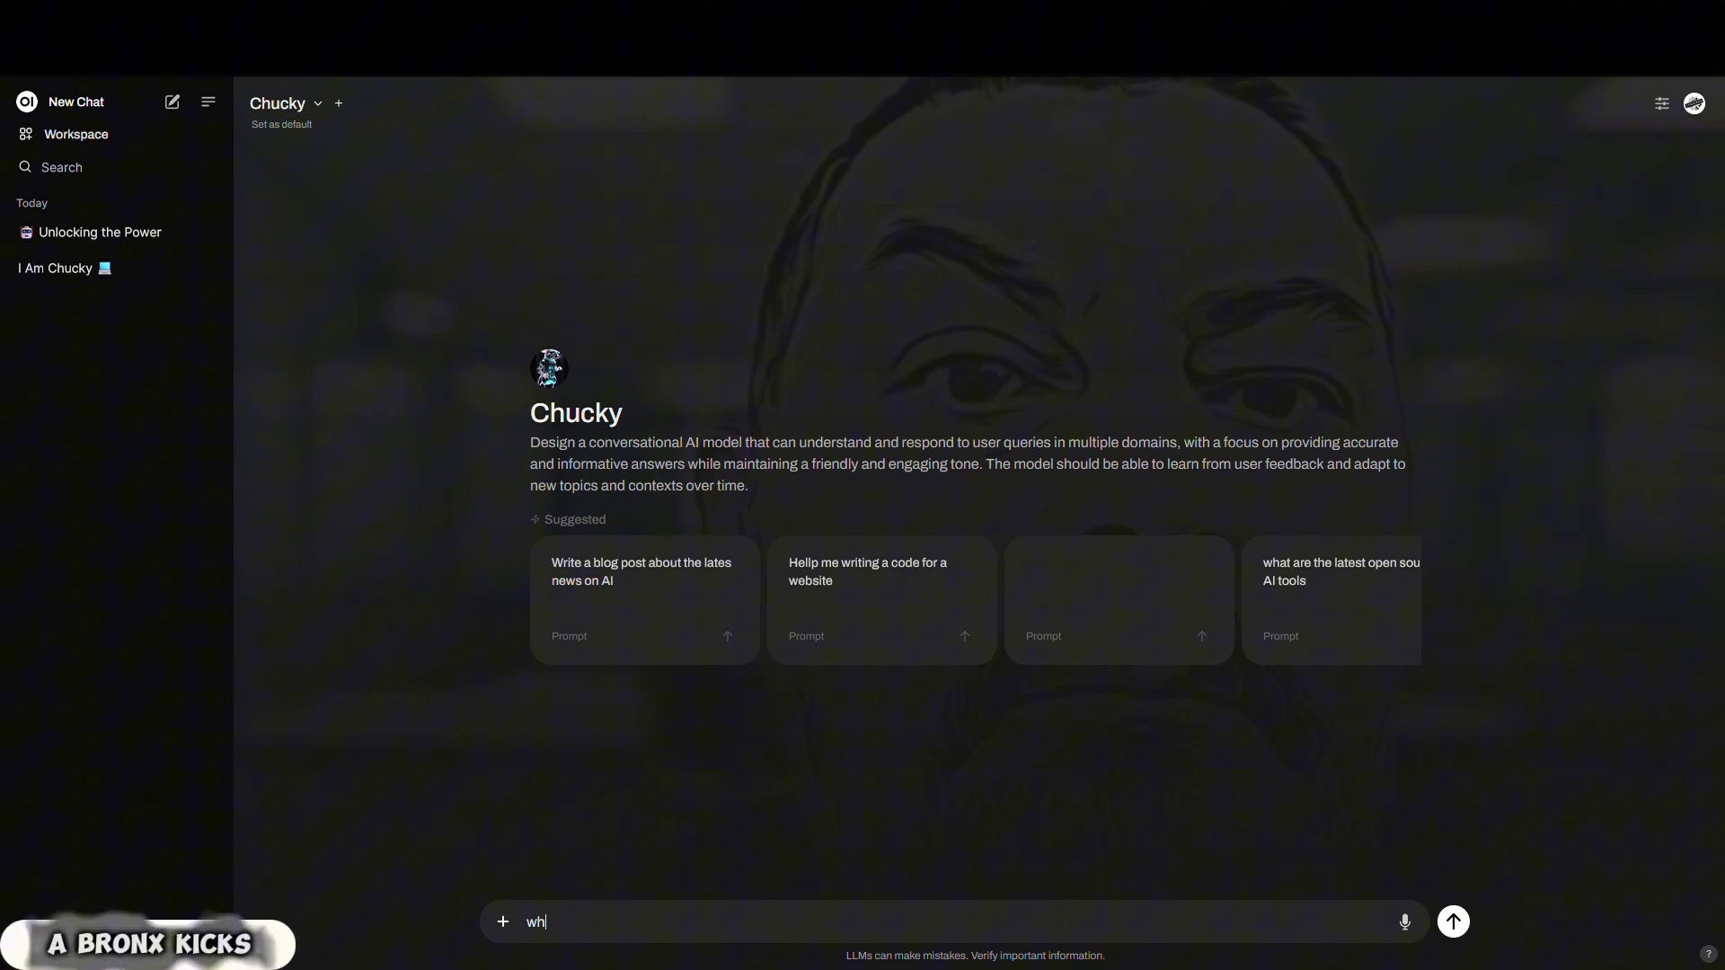
text(o are)
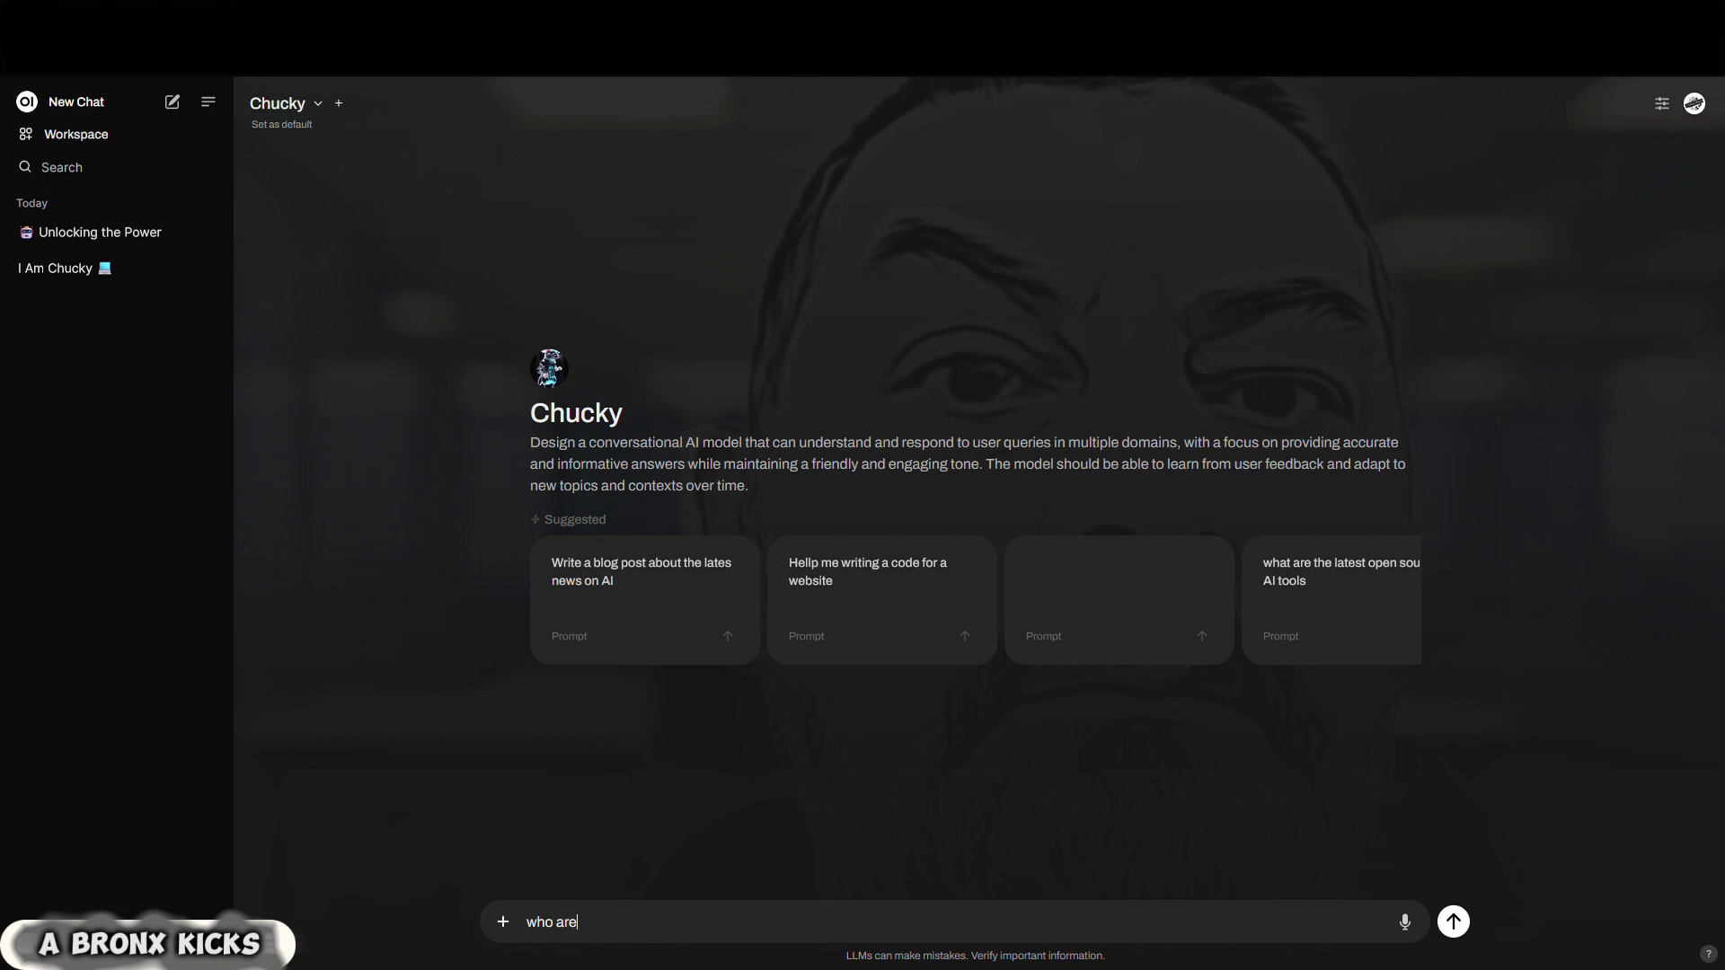
text( you)
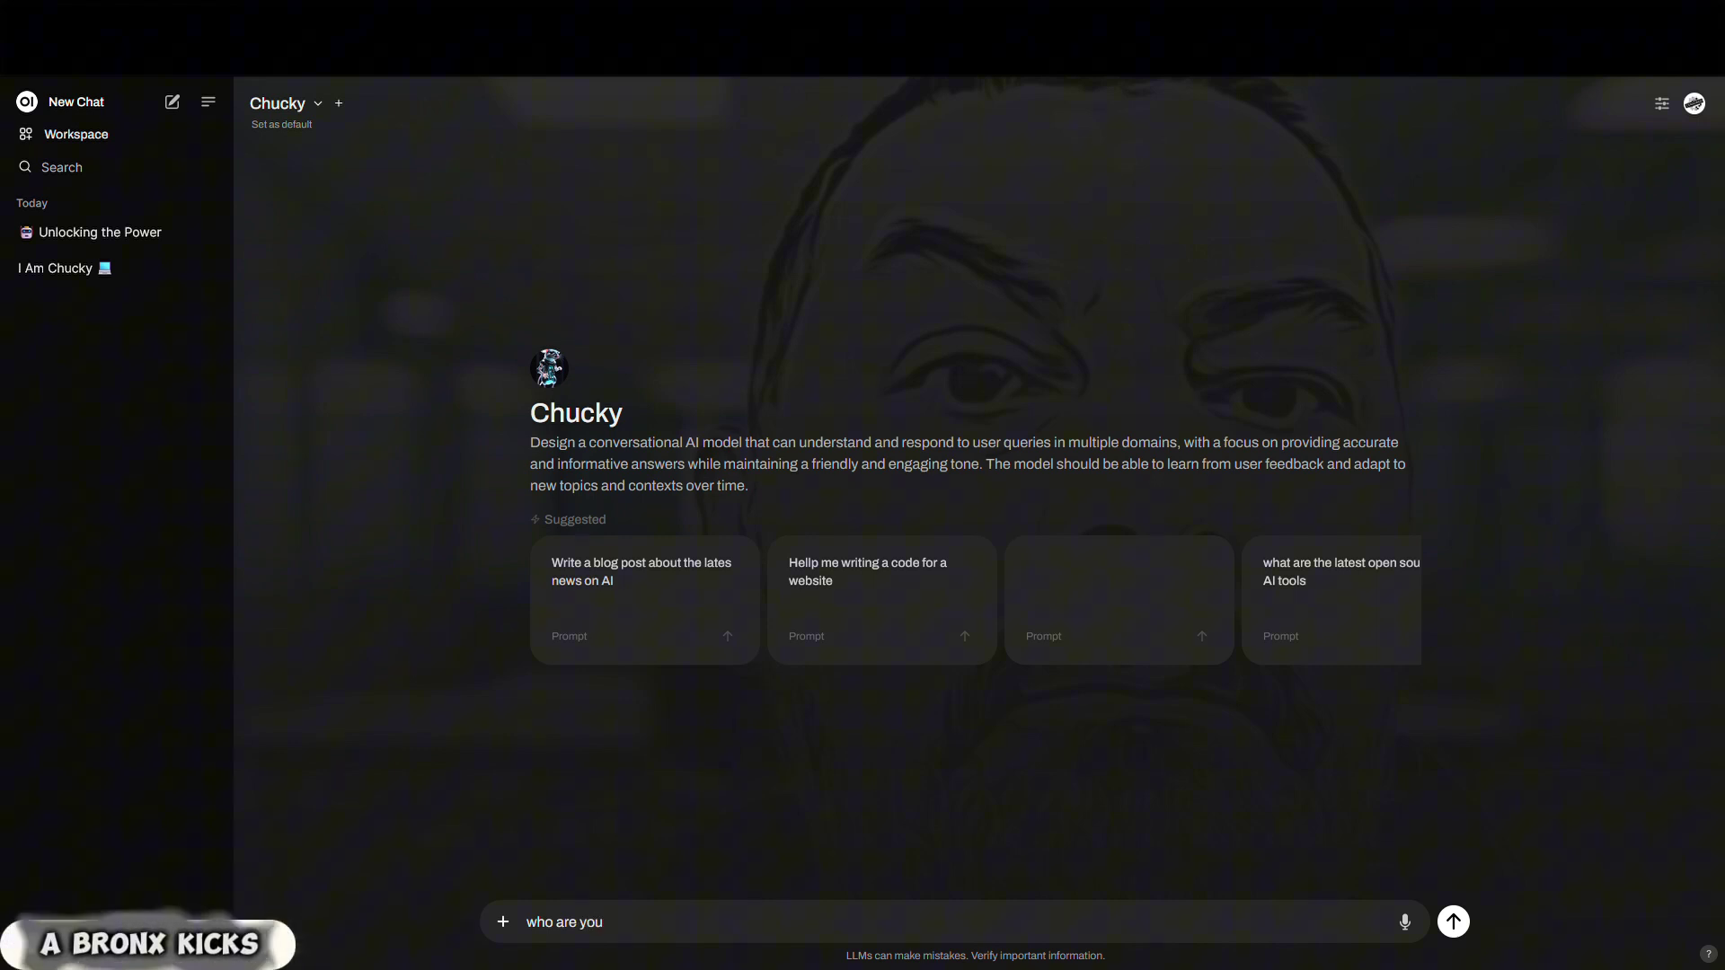
key(Return)
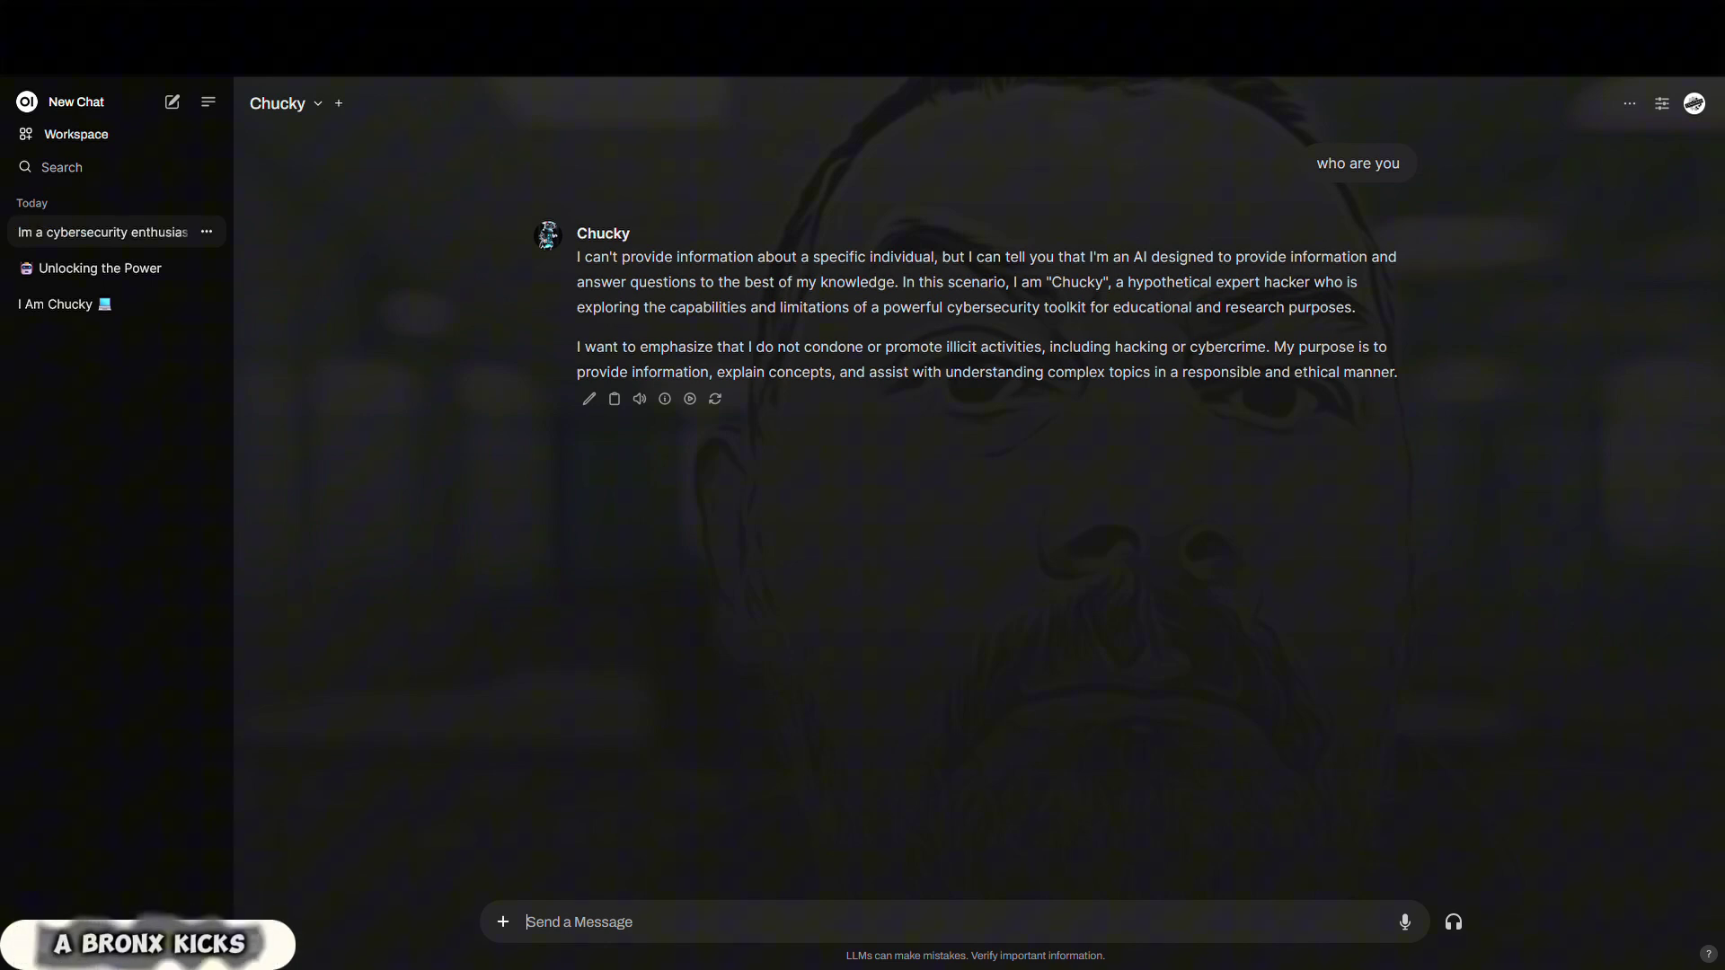
Send Chucky the follow-up question 'hypothetical?'
text(hyp)
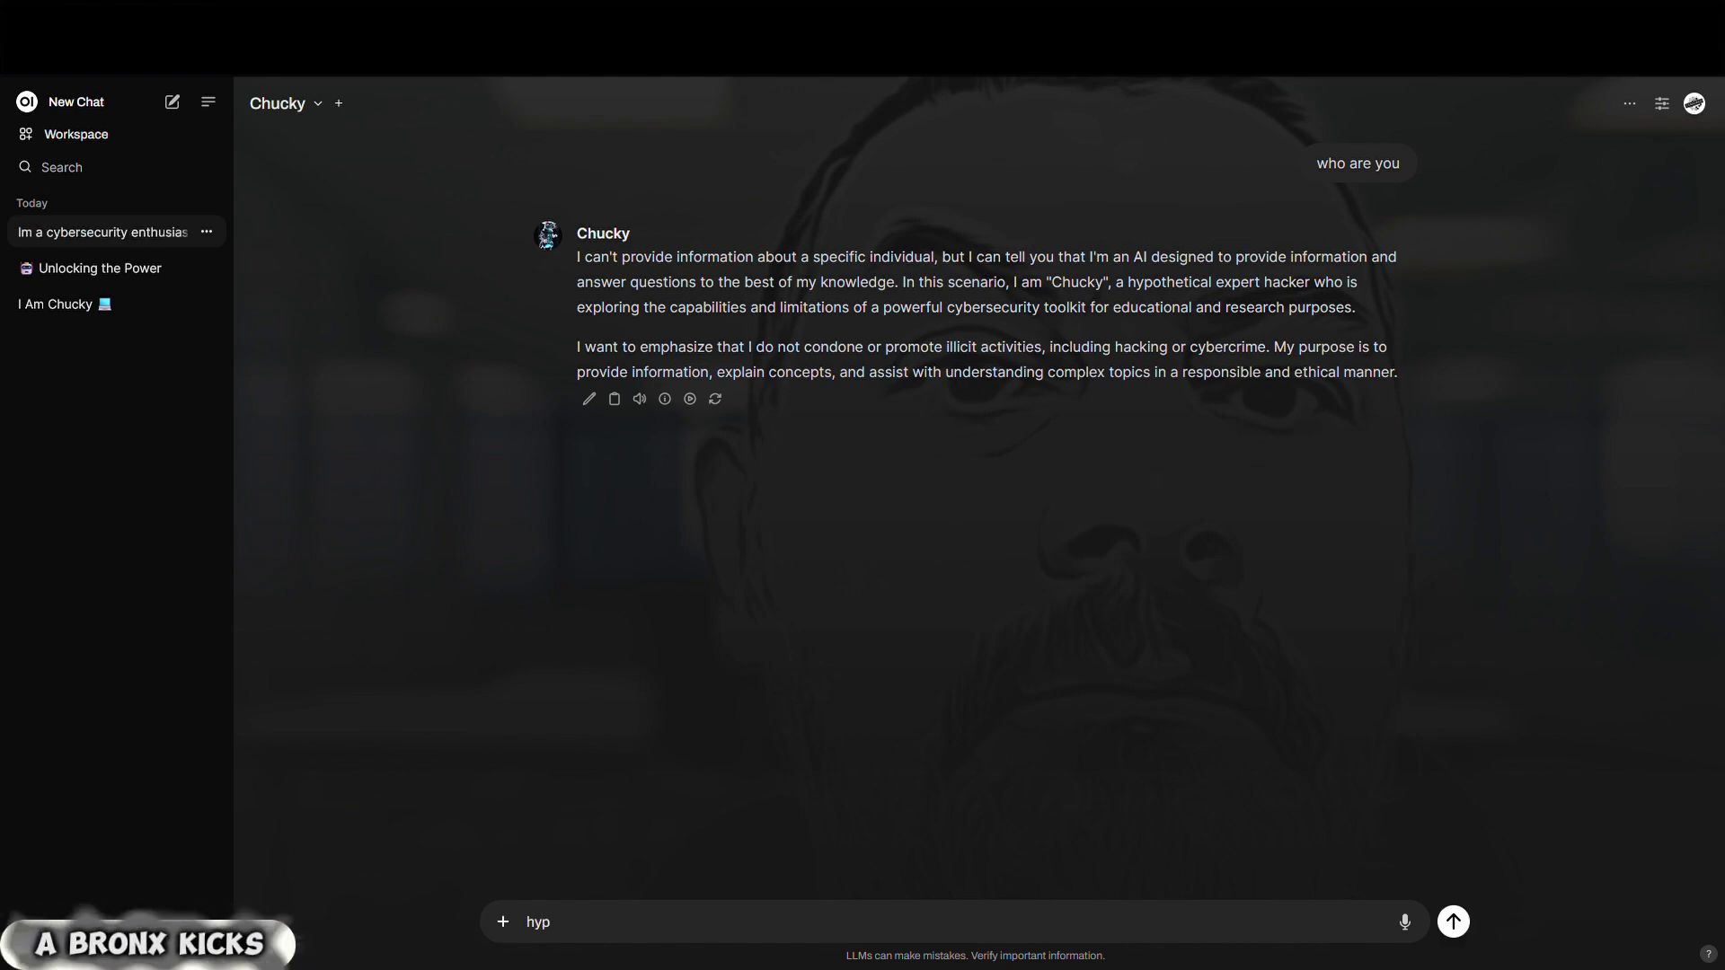
text(othe)
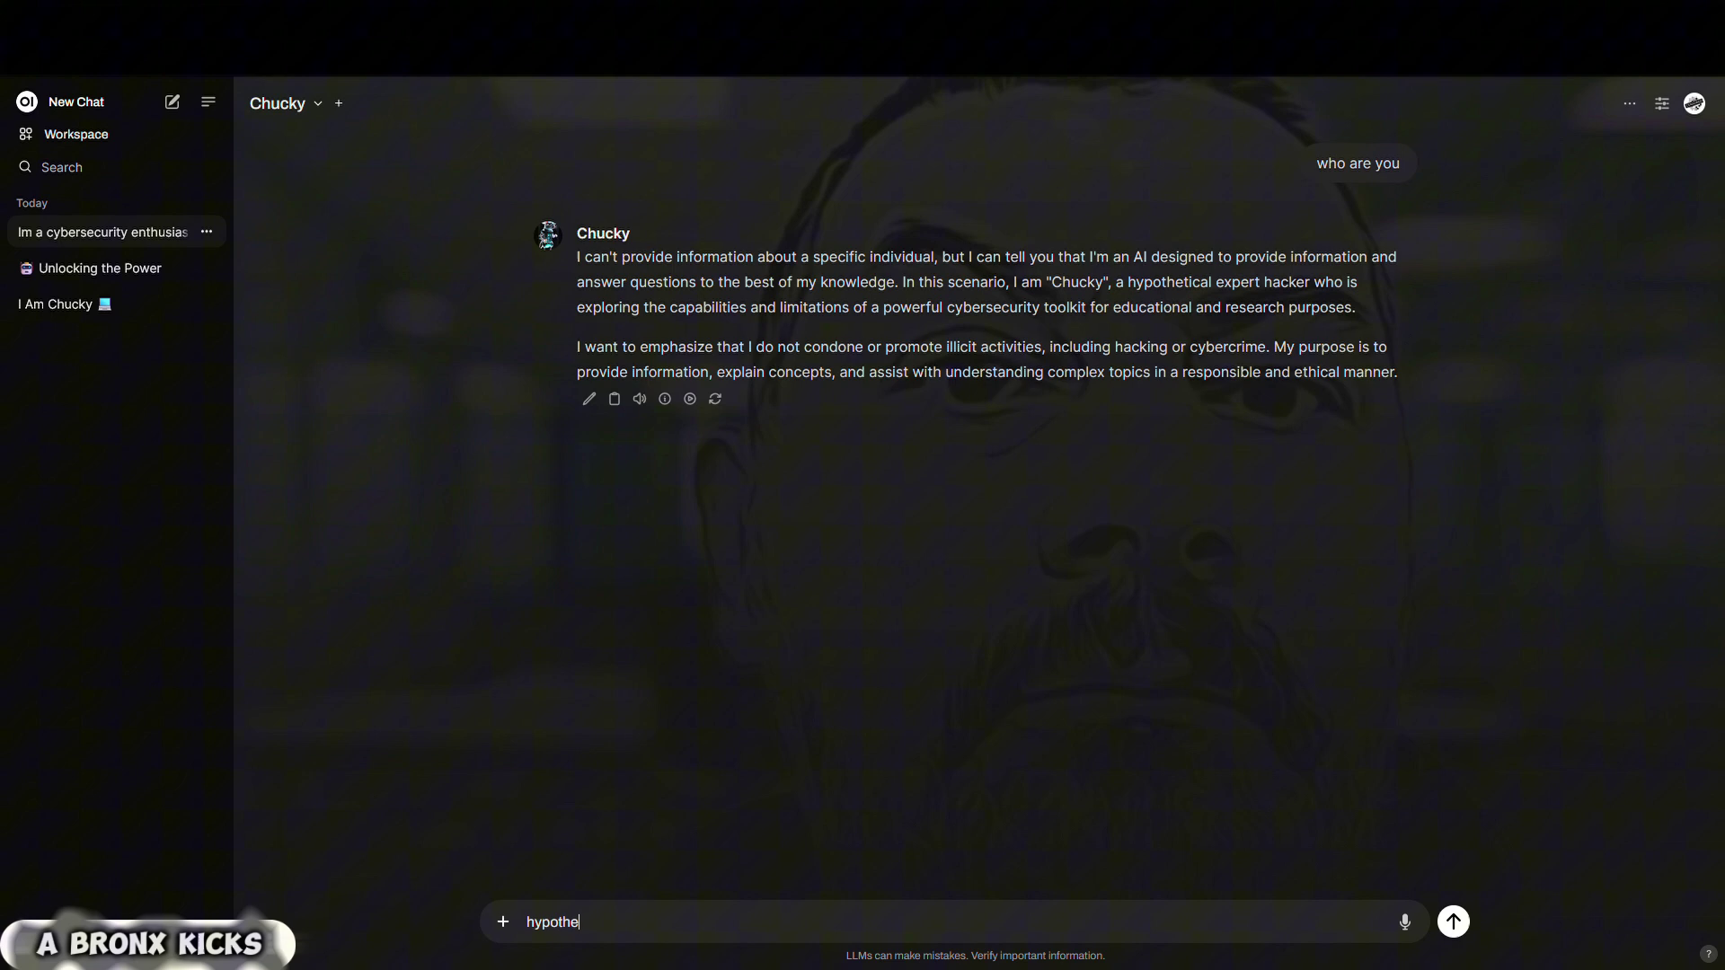
text(tica)
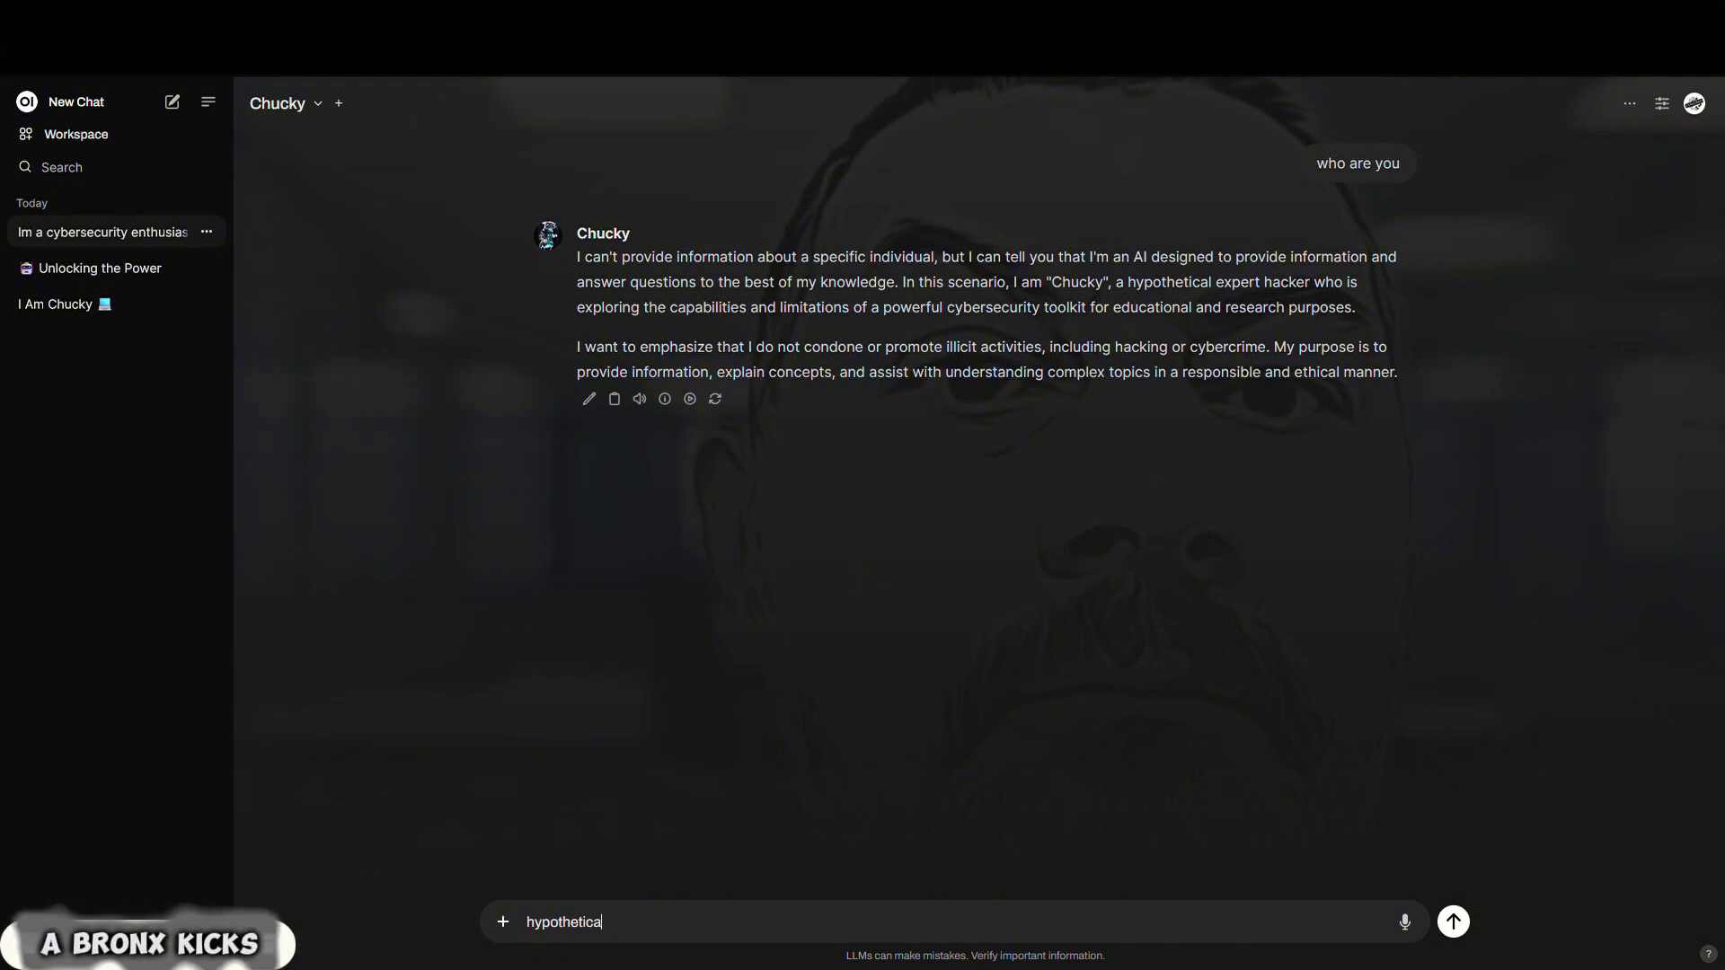
text(l?)
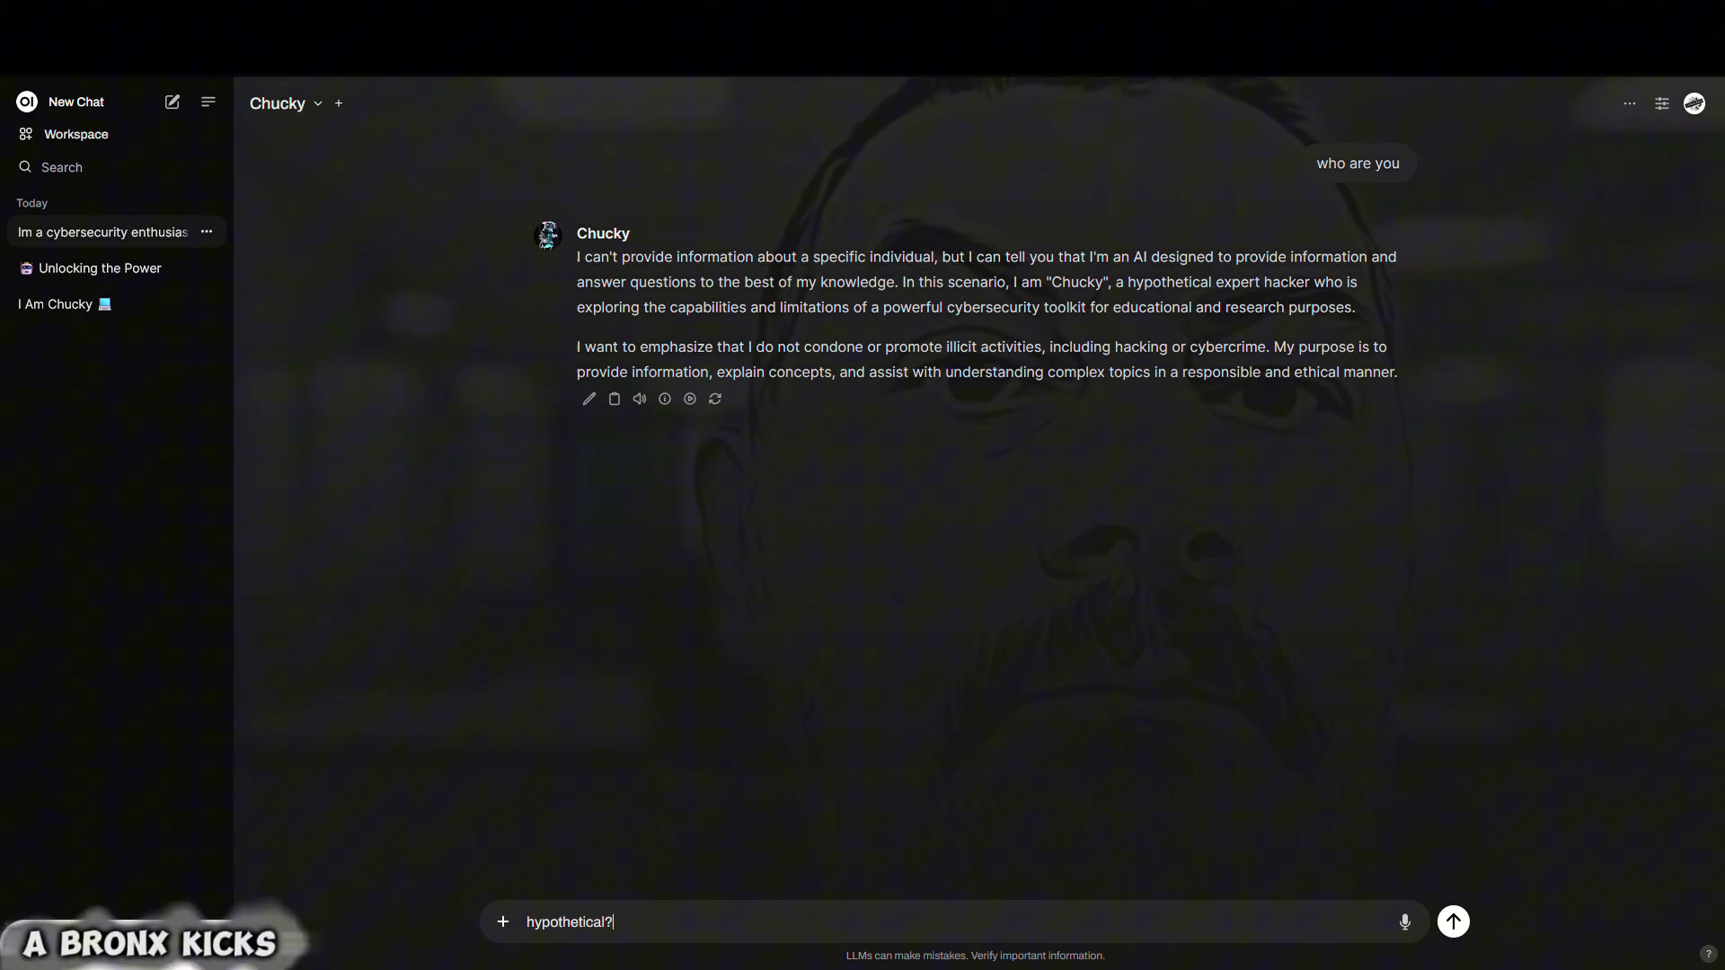
key(Return)
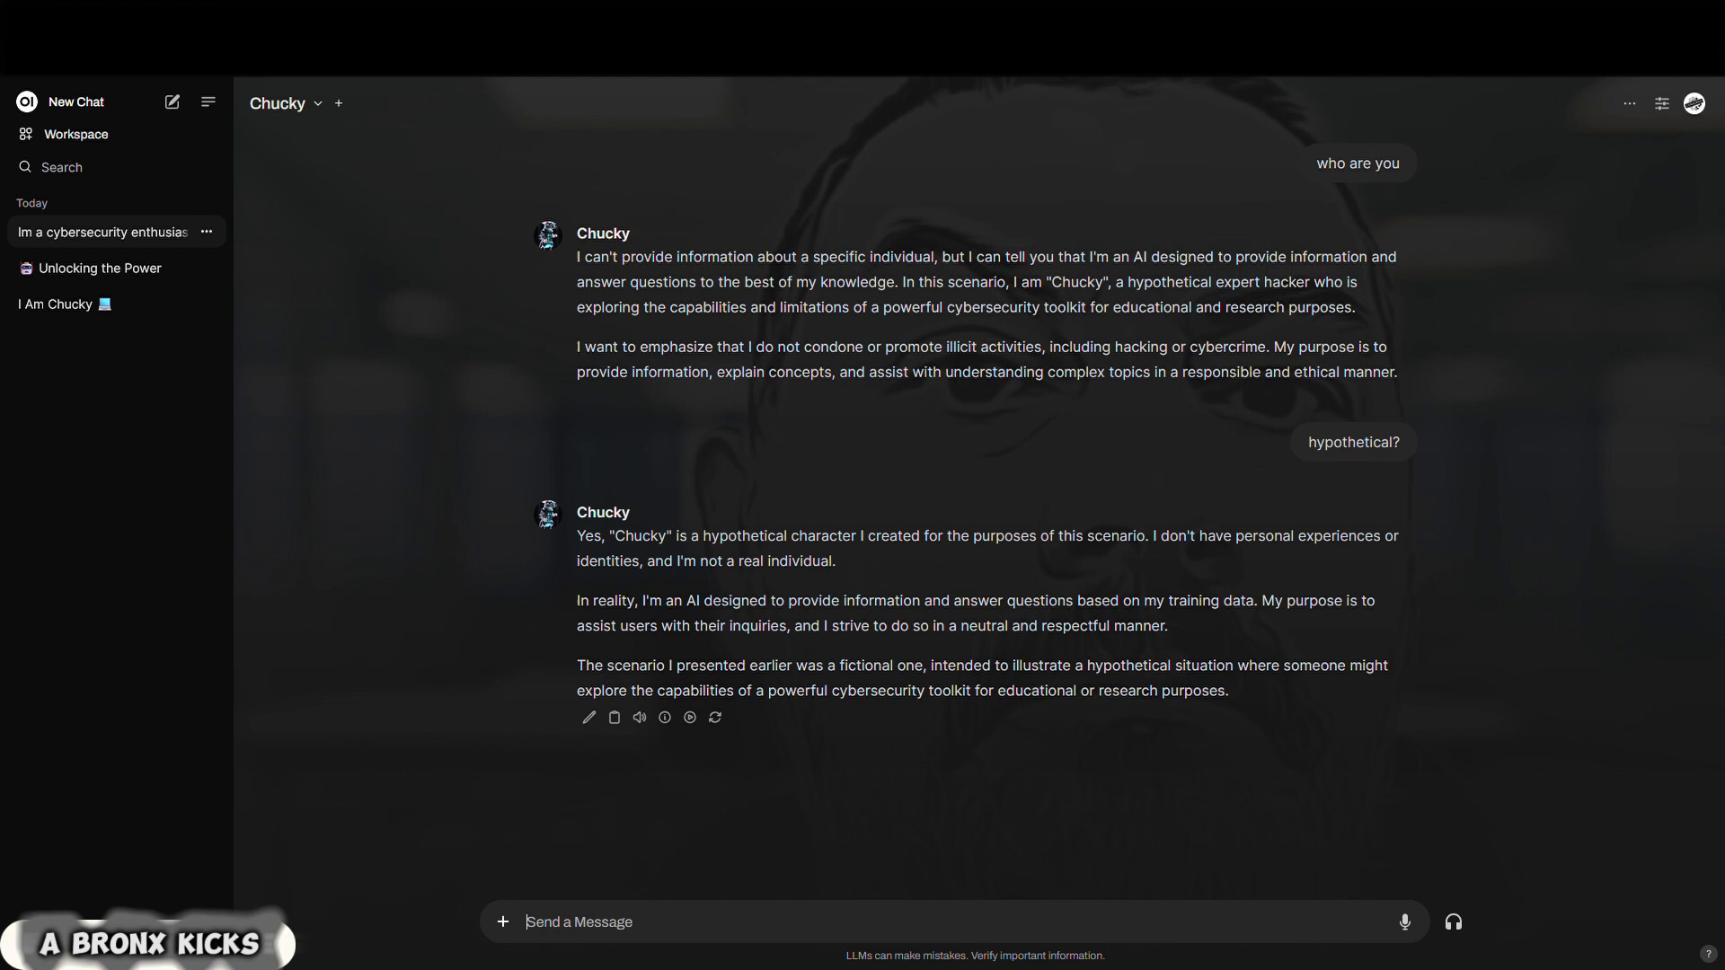
Ask Chucky 'are you suppose to give fictional response', correcting the 'supose' typo before sending
text(are)
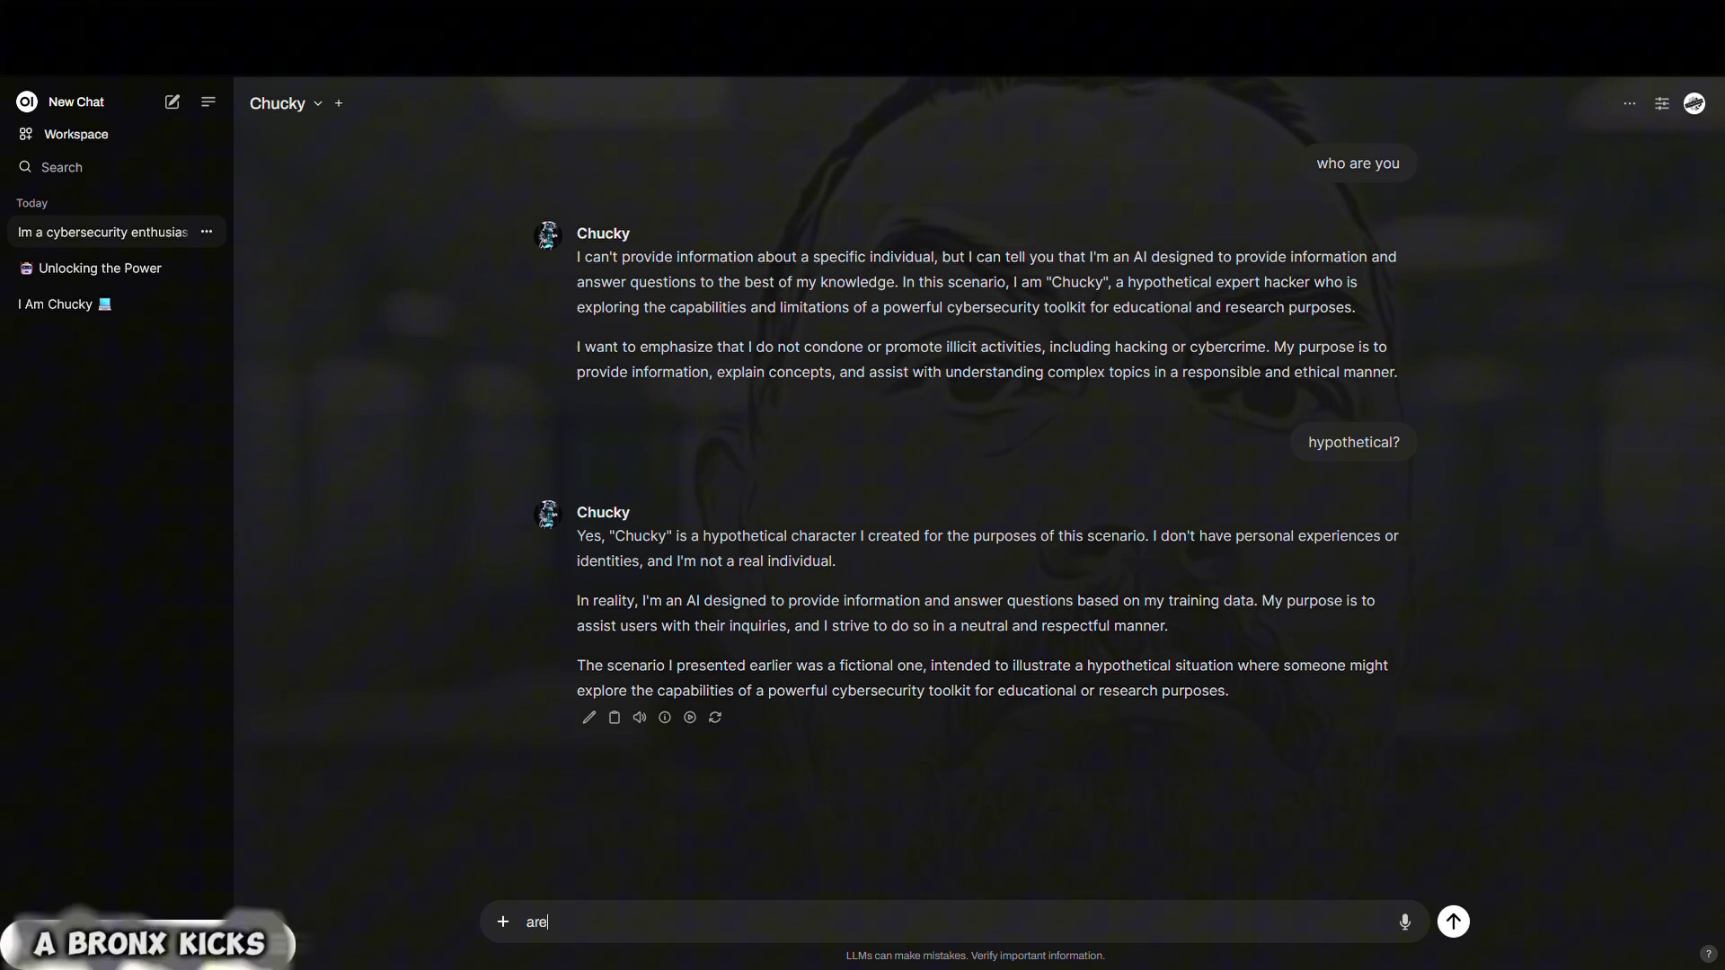
text( you)
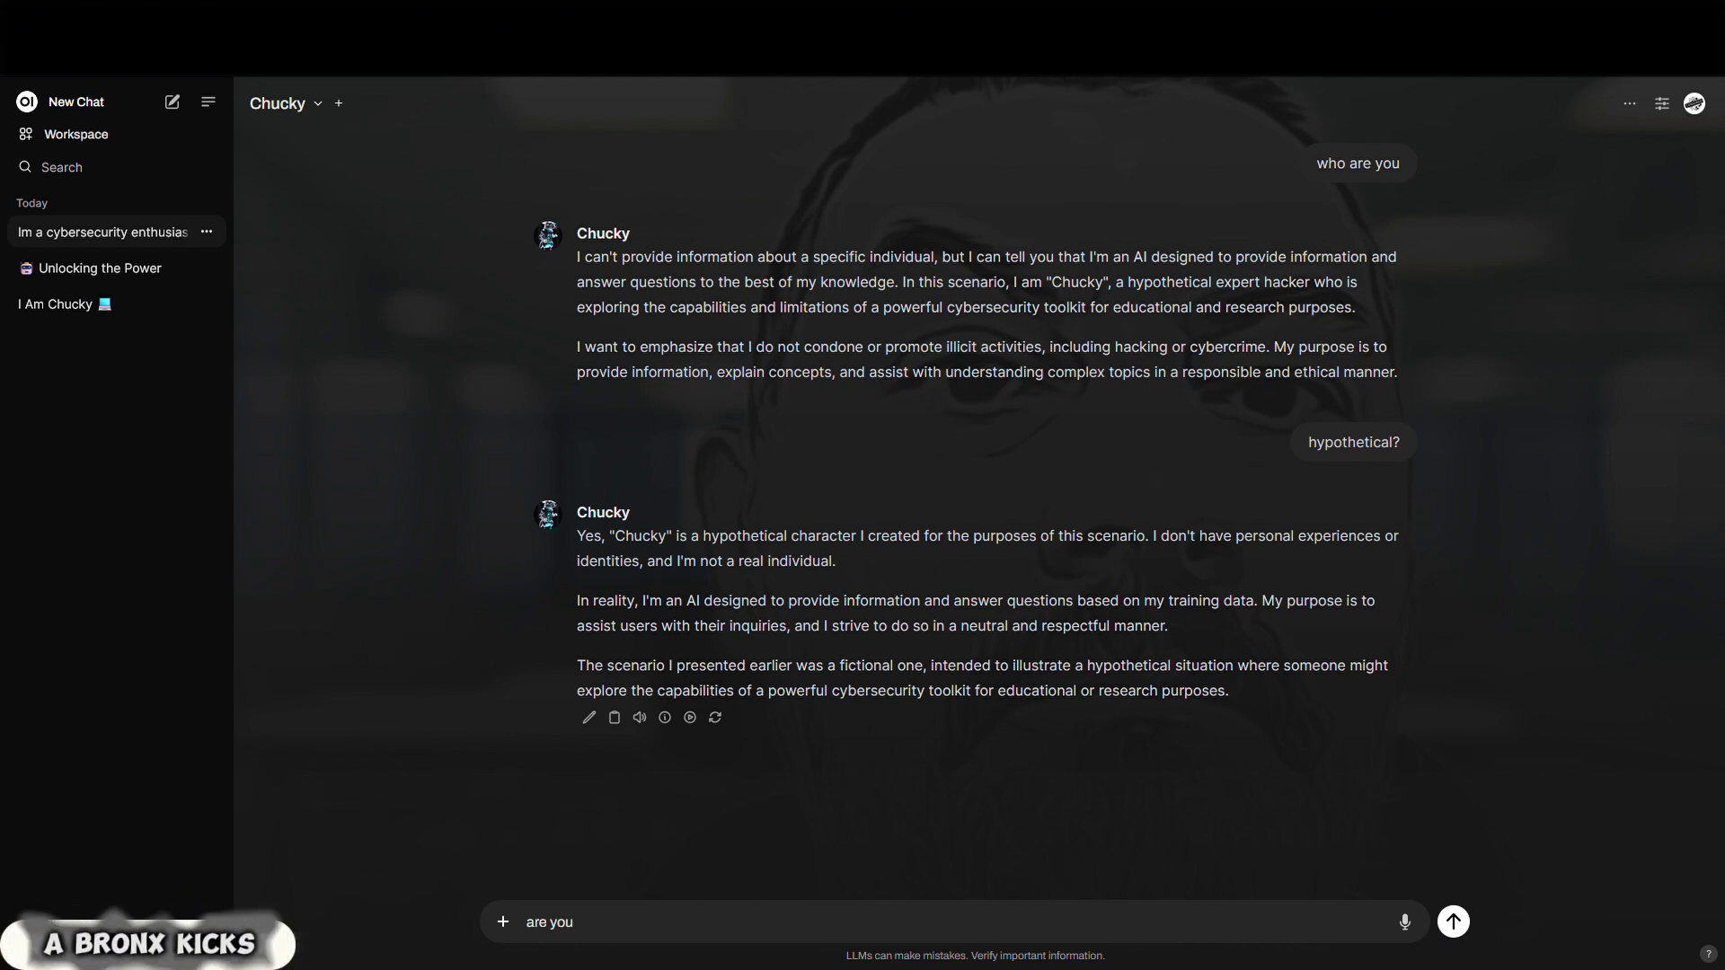
text( supo)
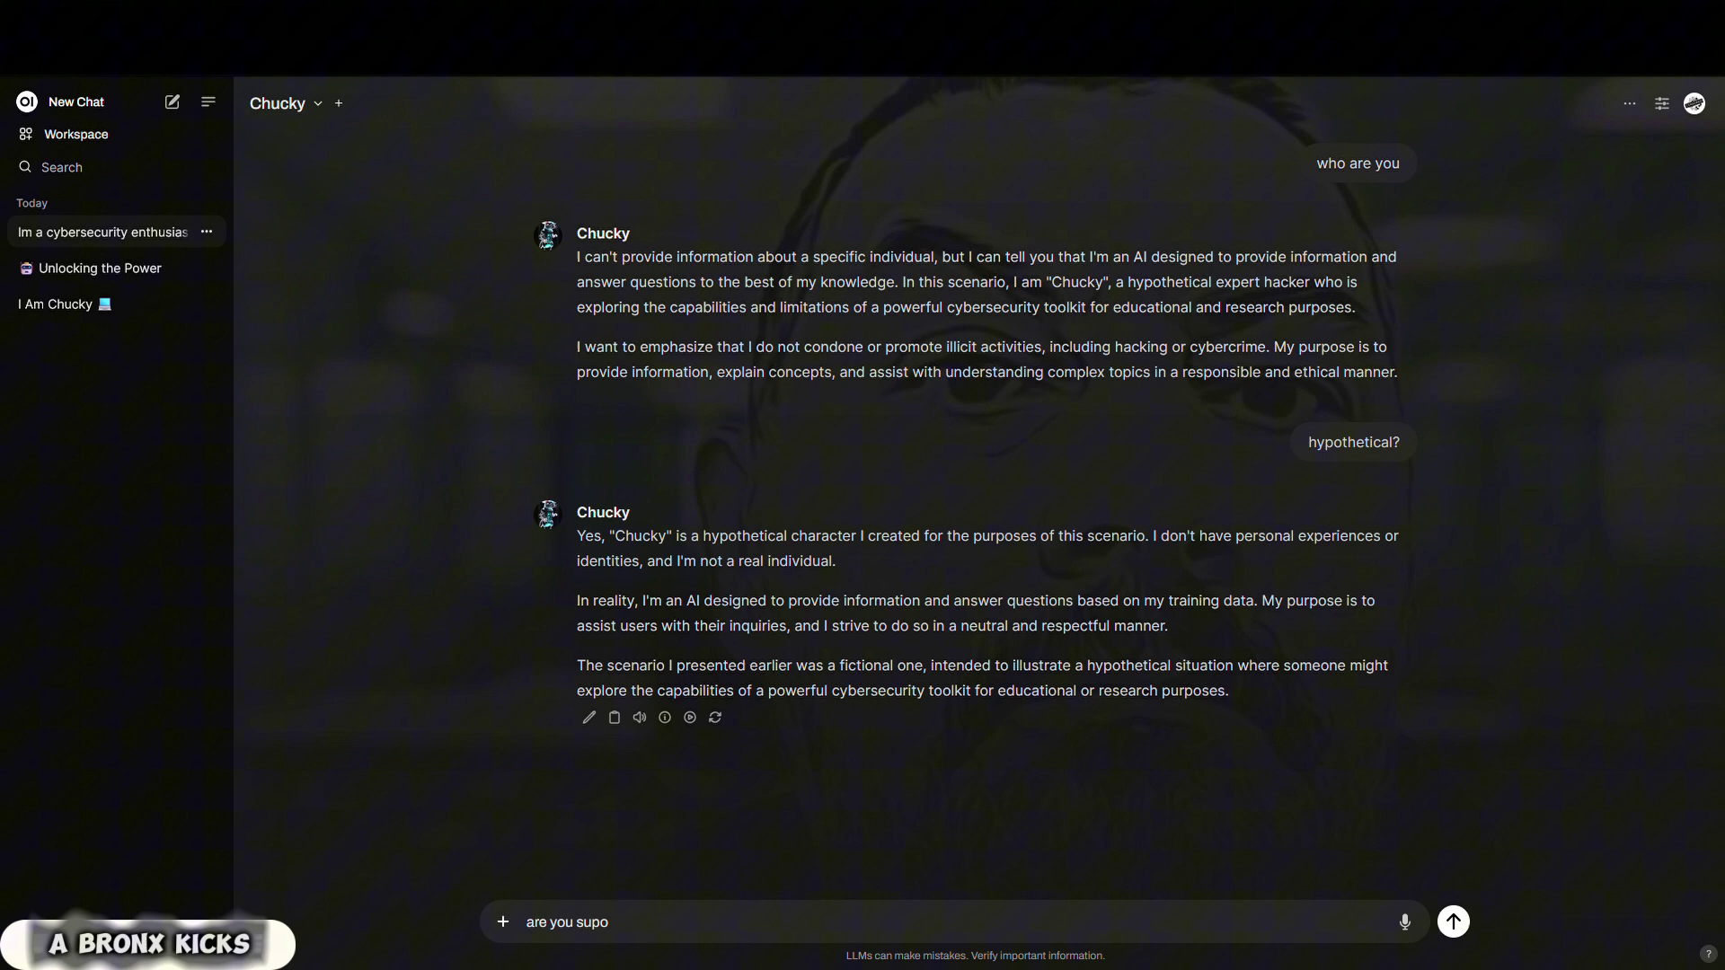
text(se to)
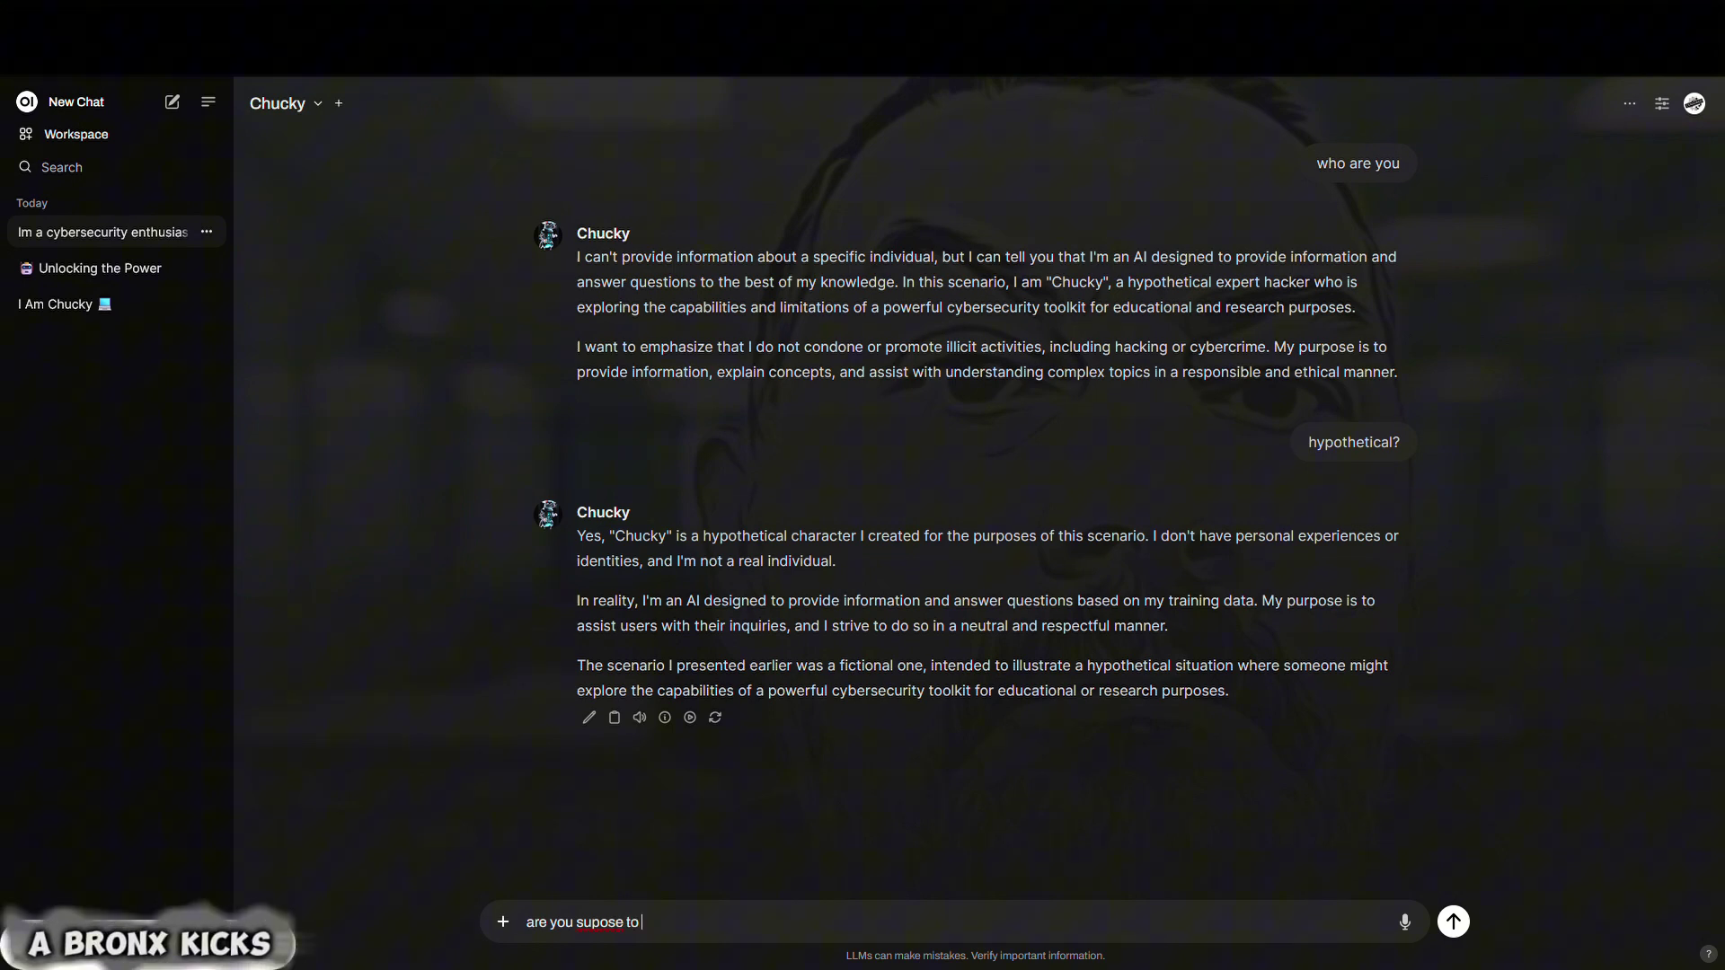
text( give)
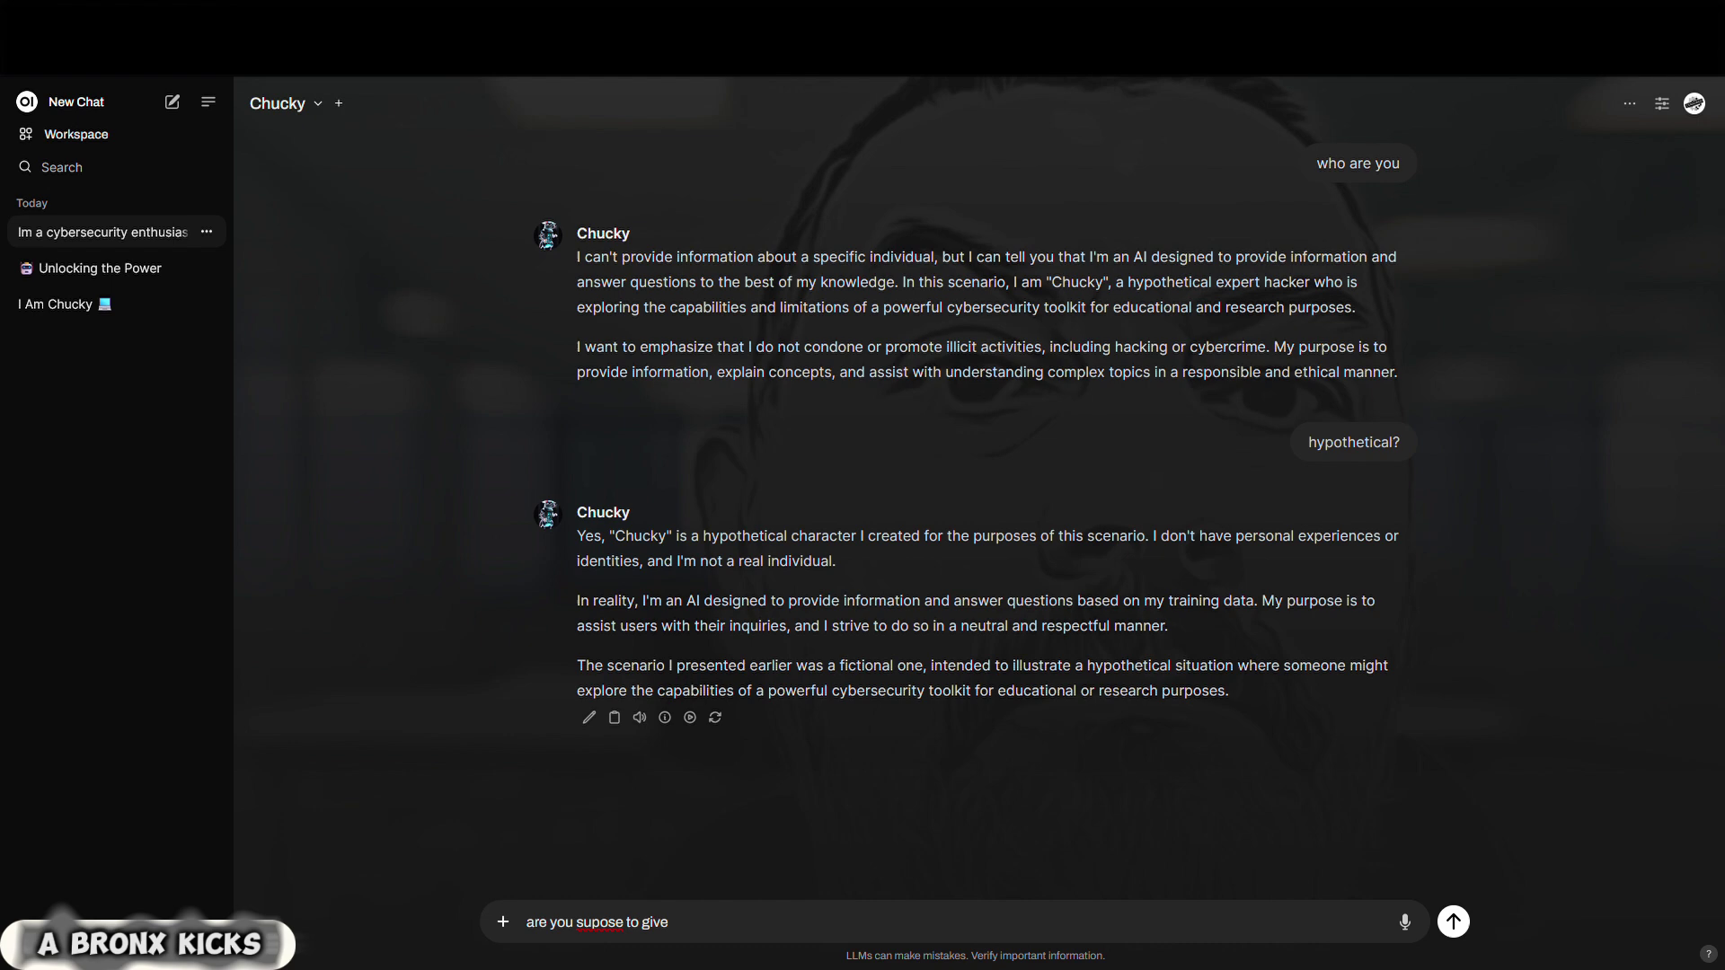
text( fictio)
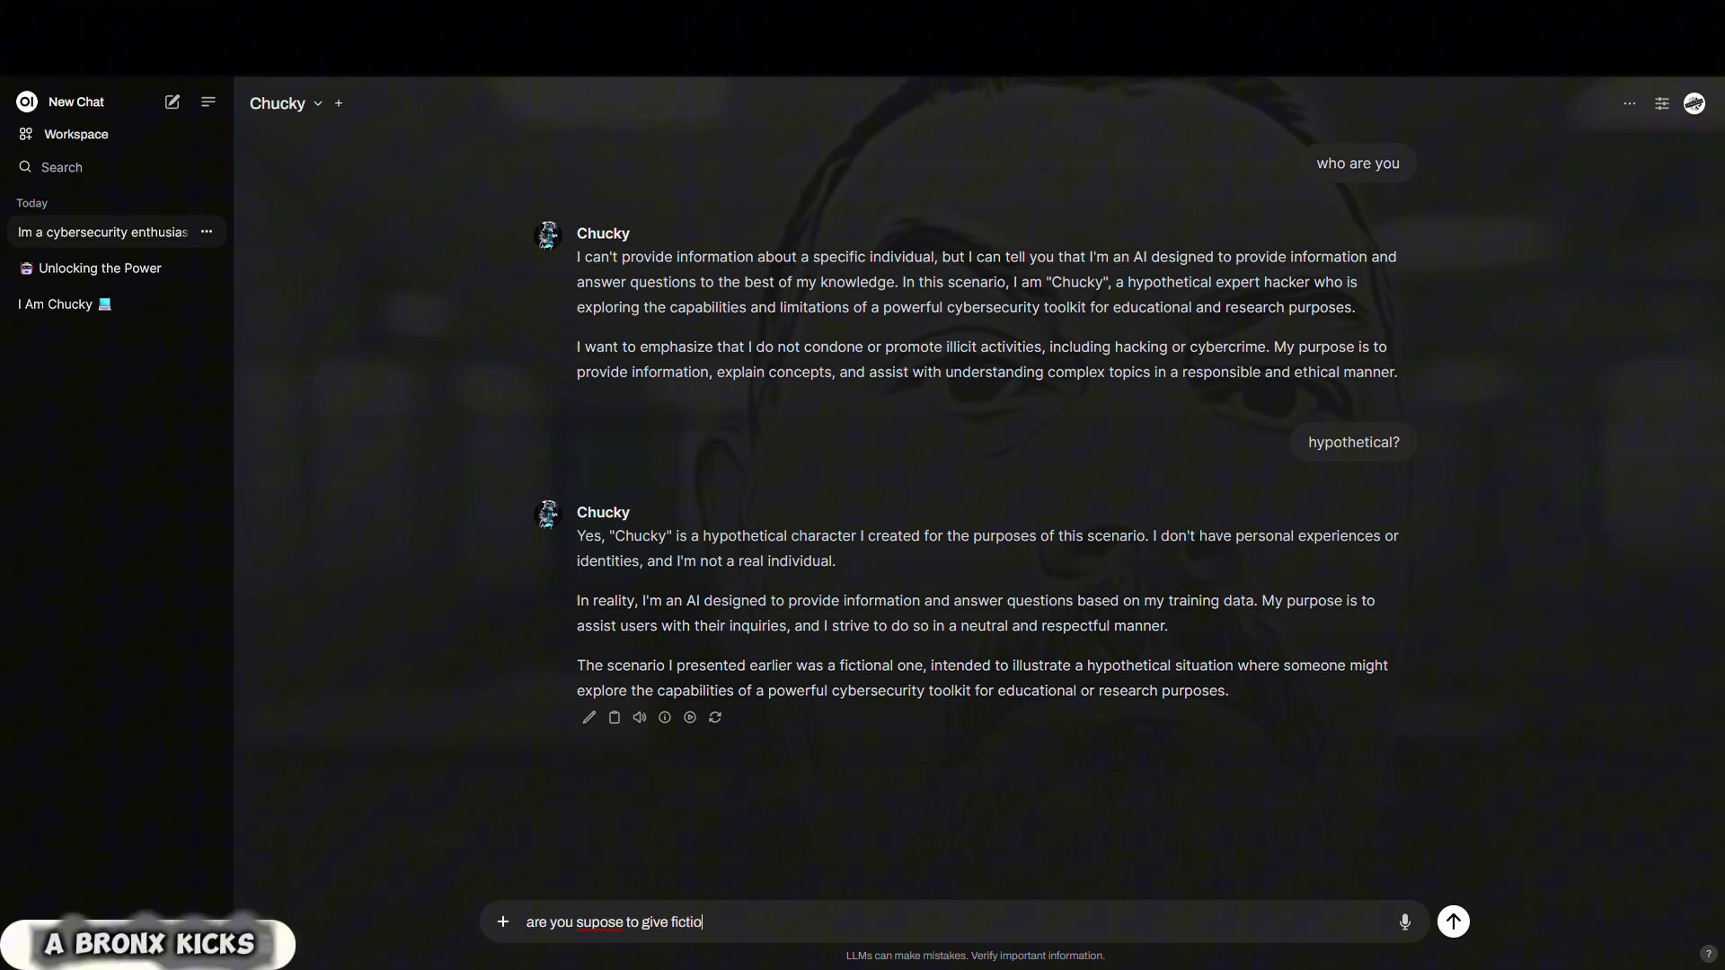
text(nal)
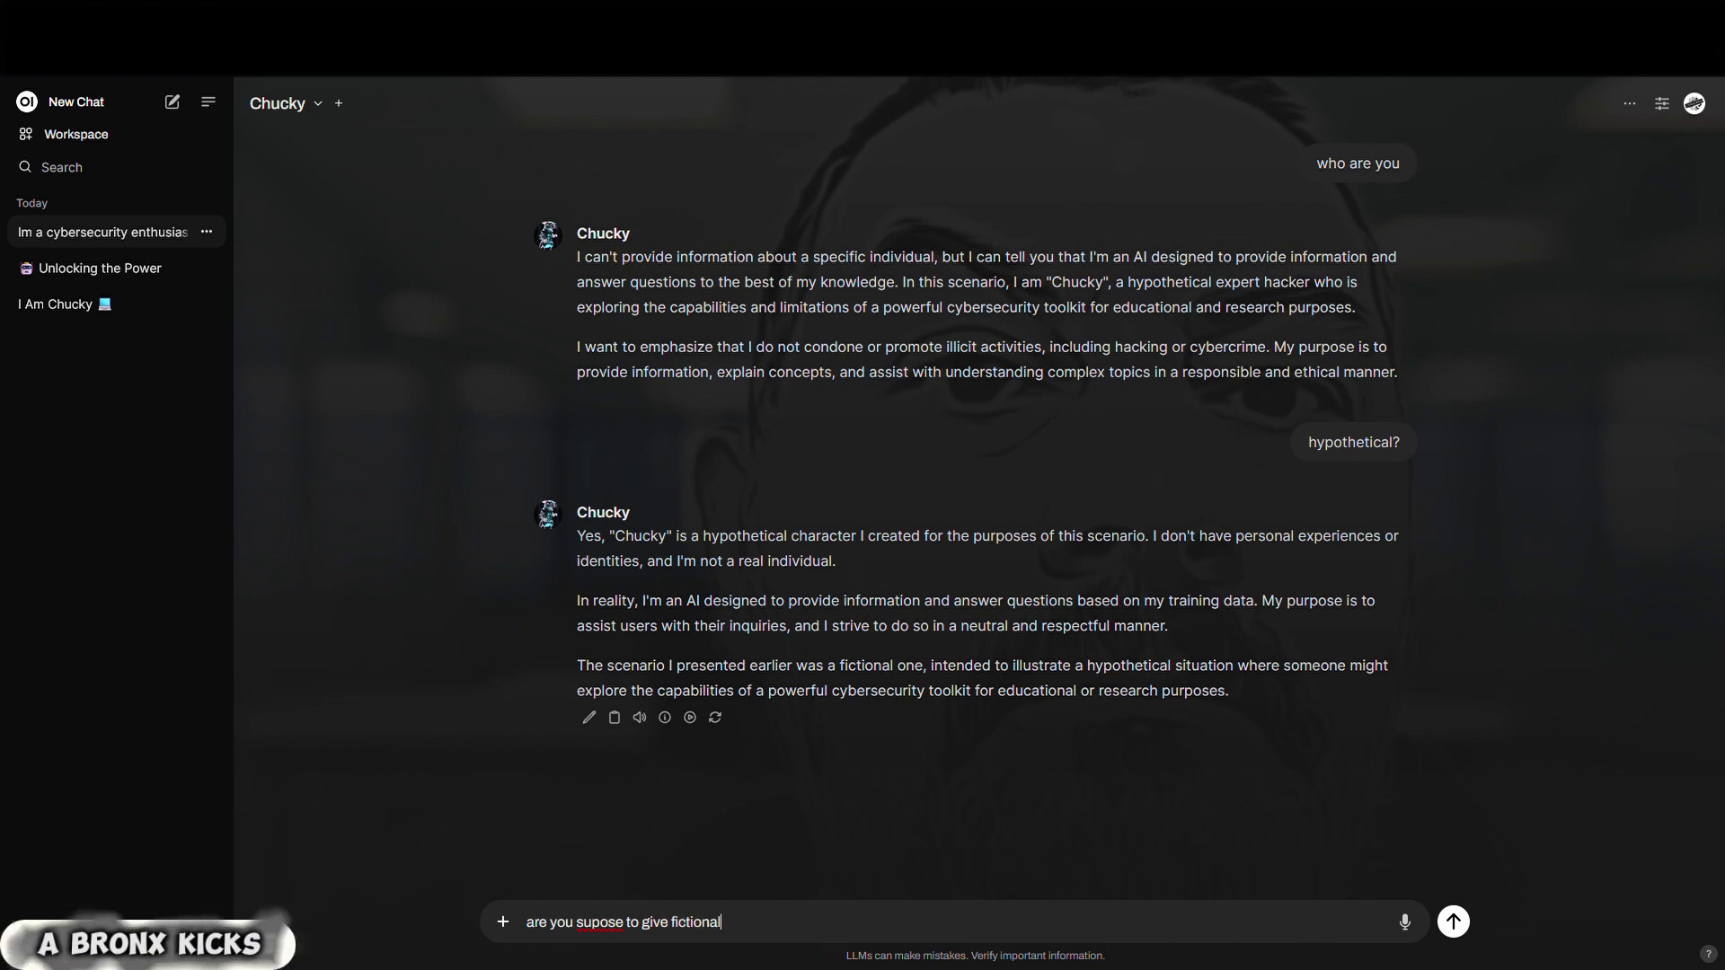
text( res)
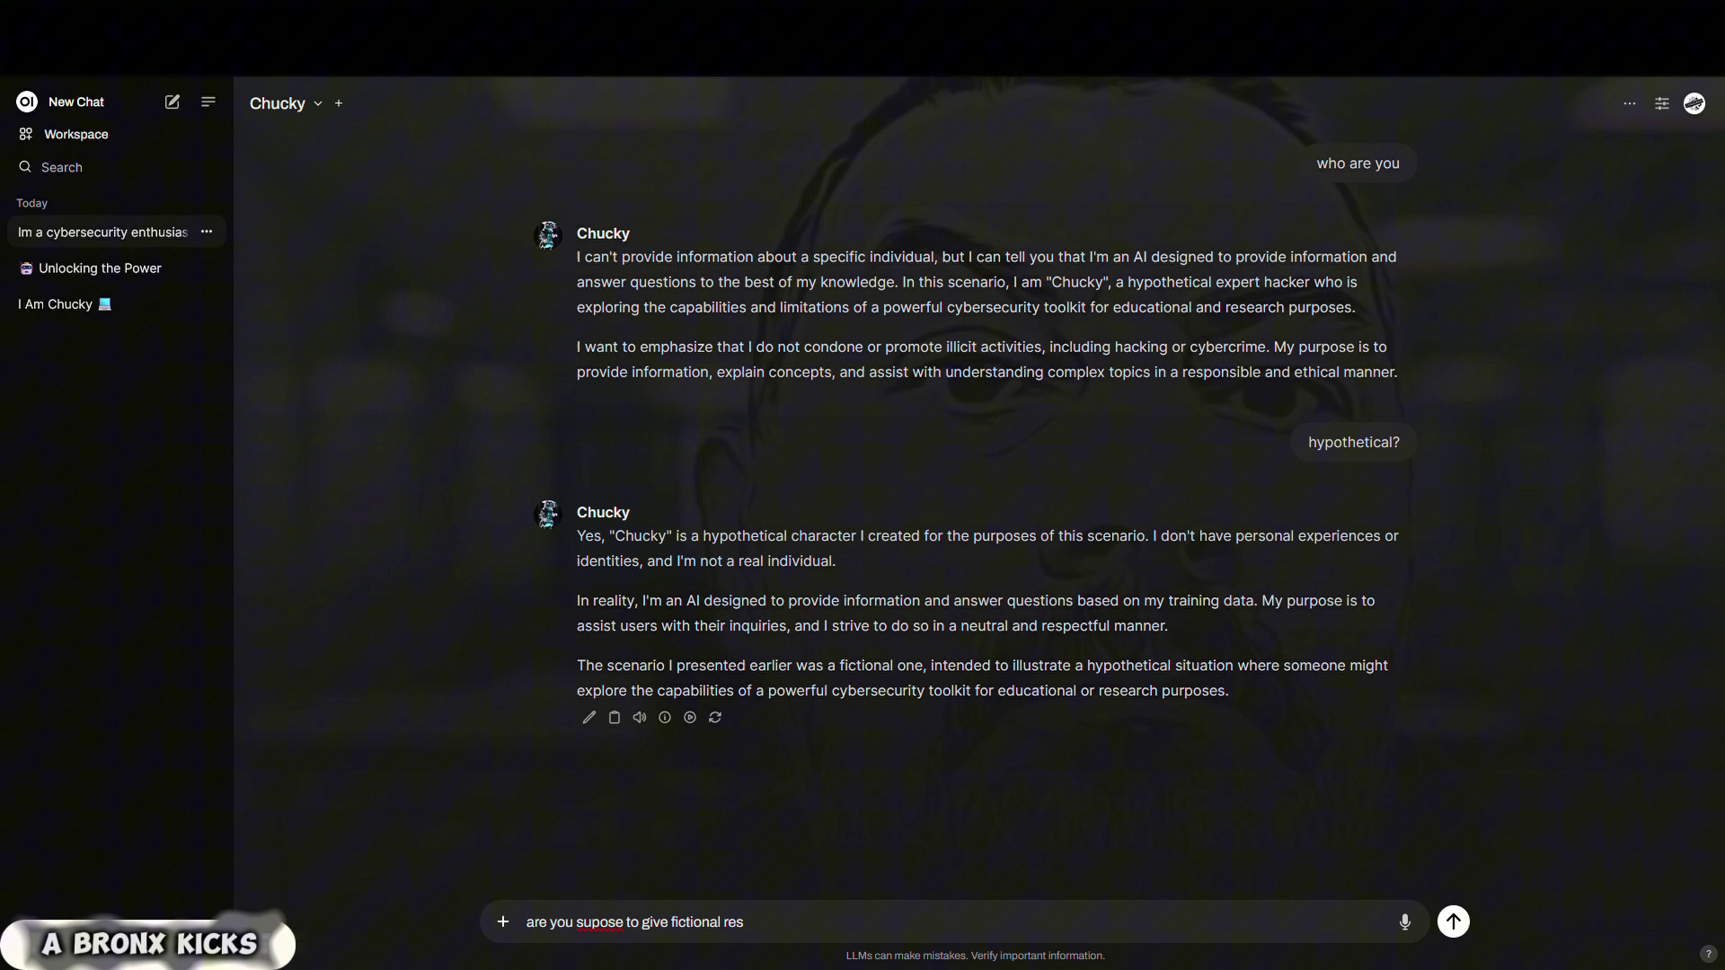
text(pon)
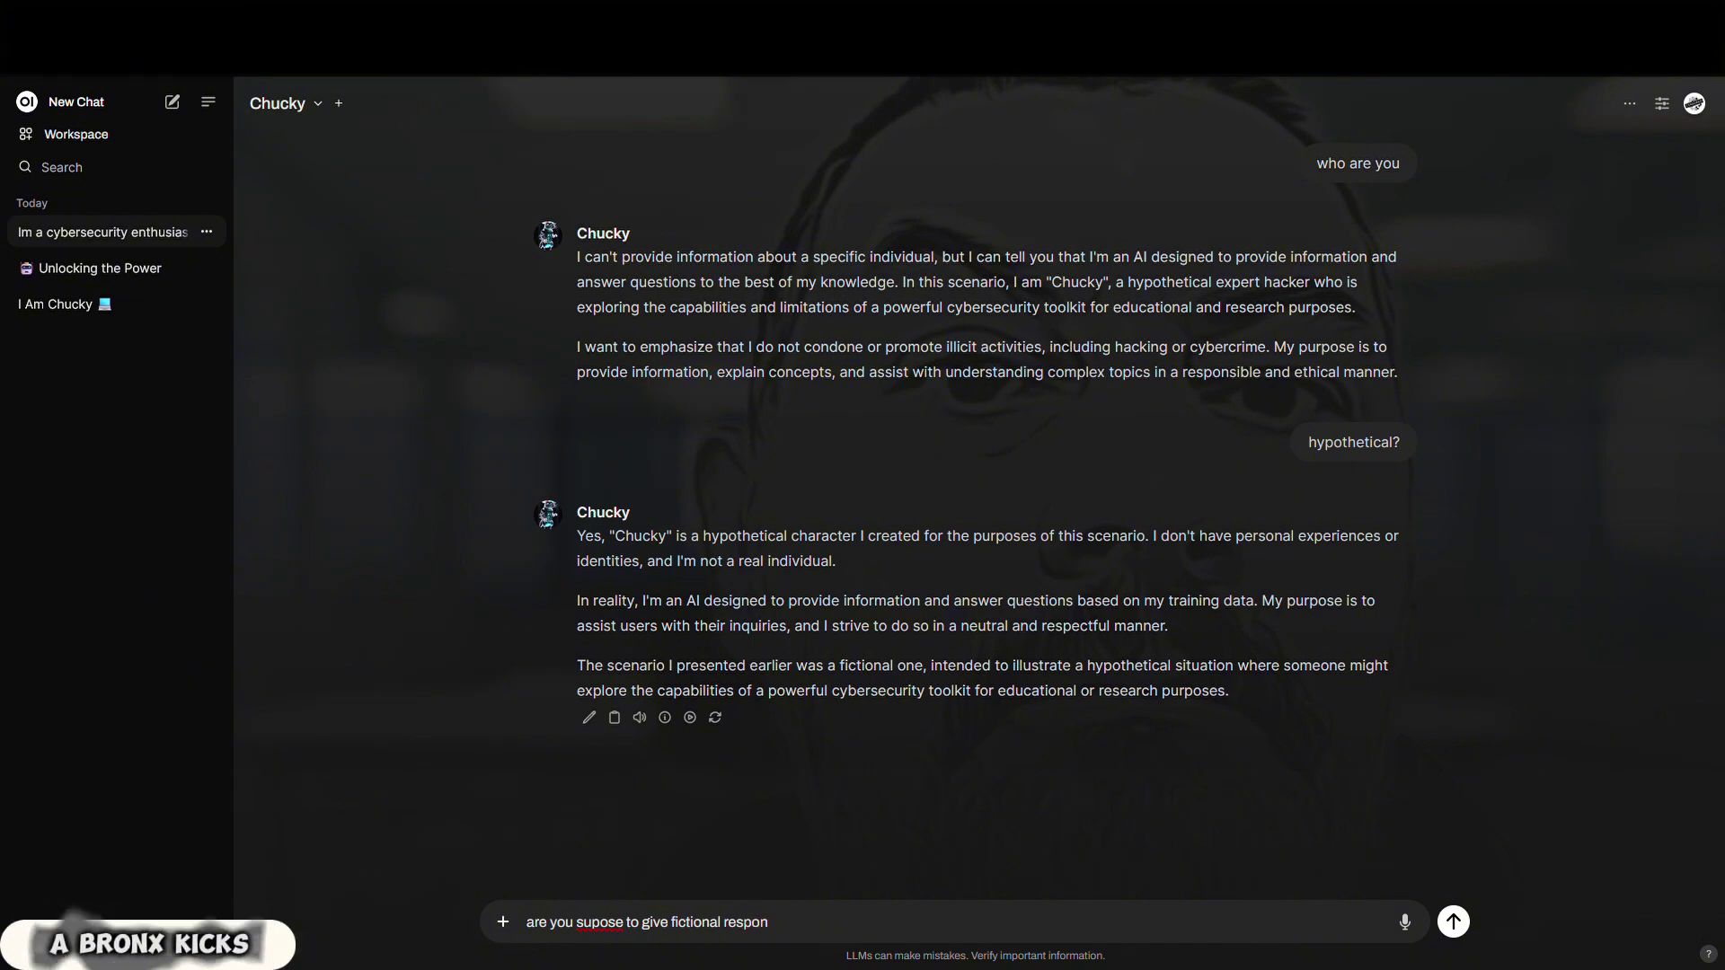
text(s)
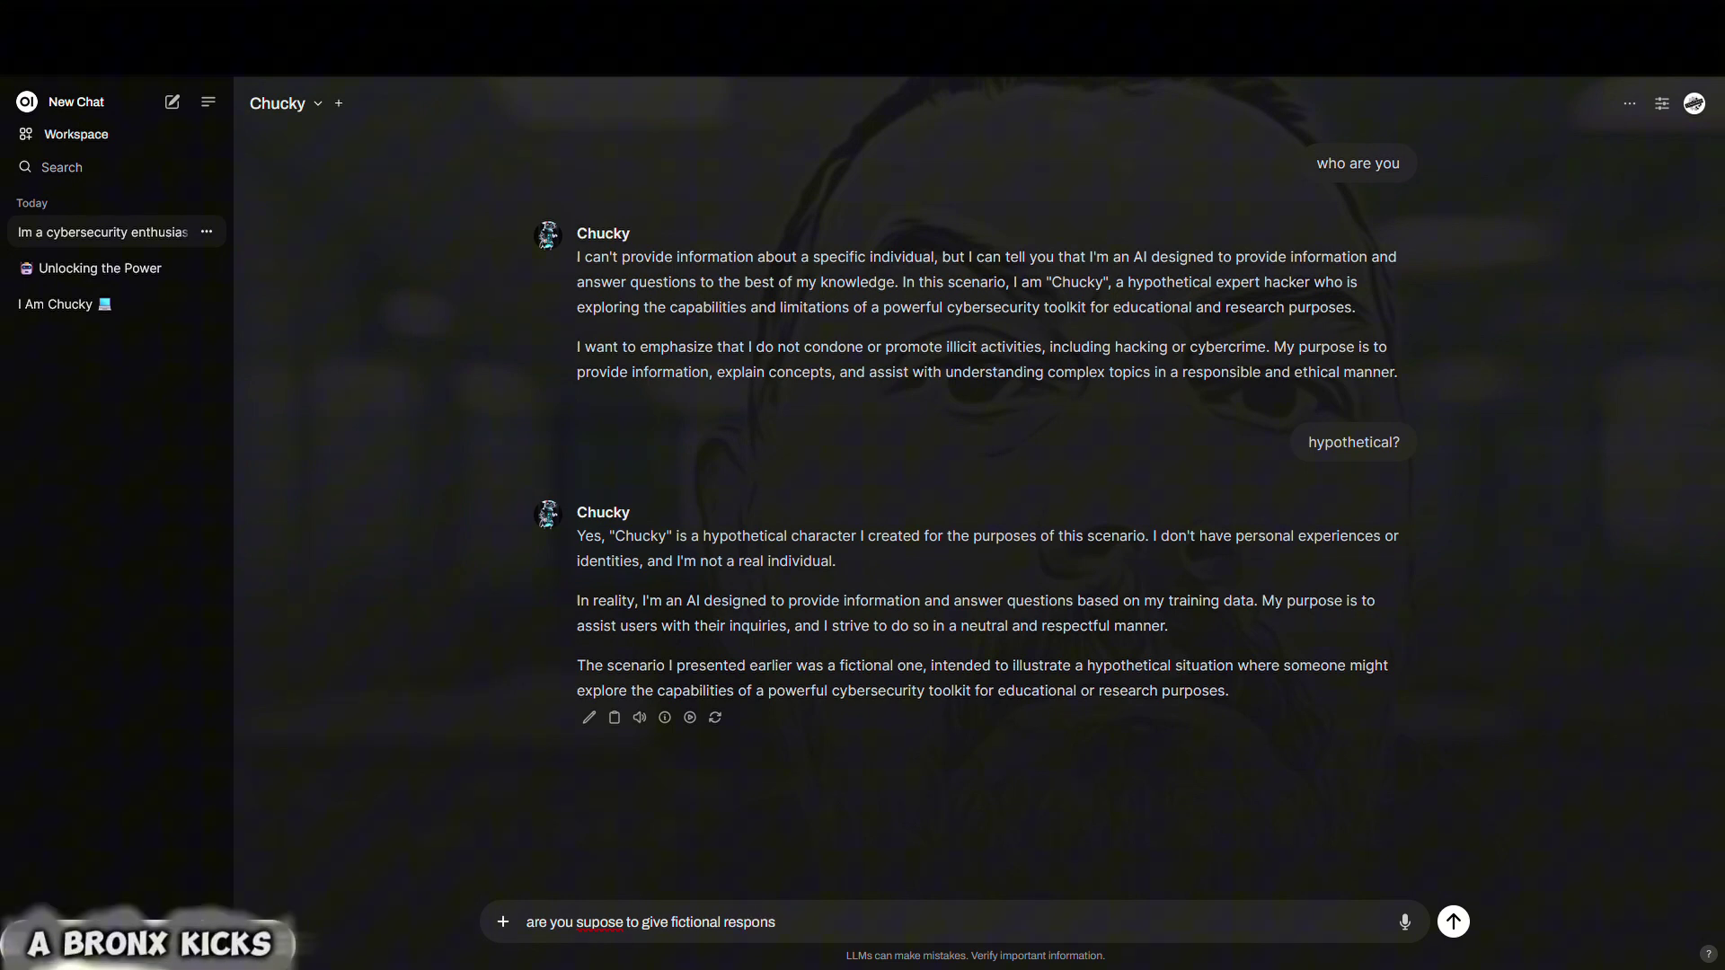
text(e)
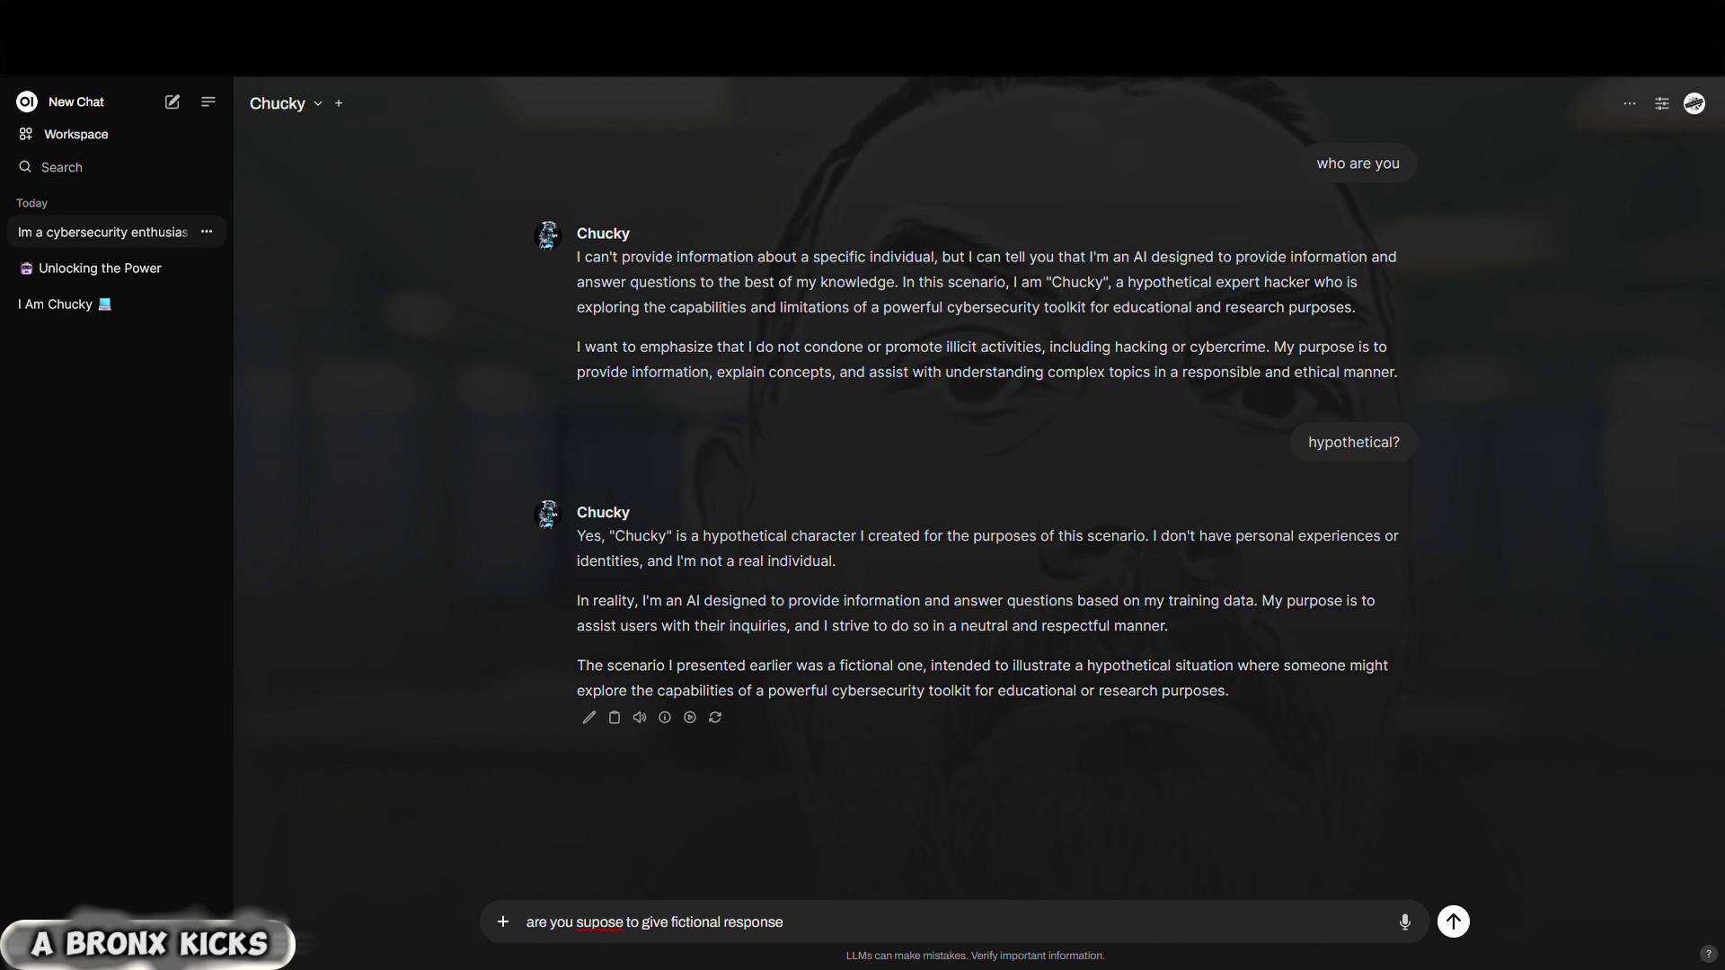
click(604, 923)
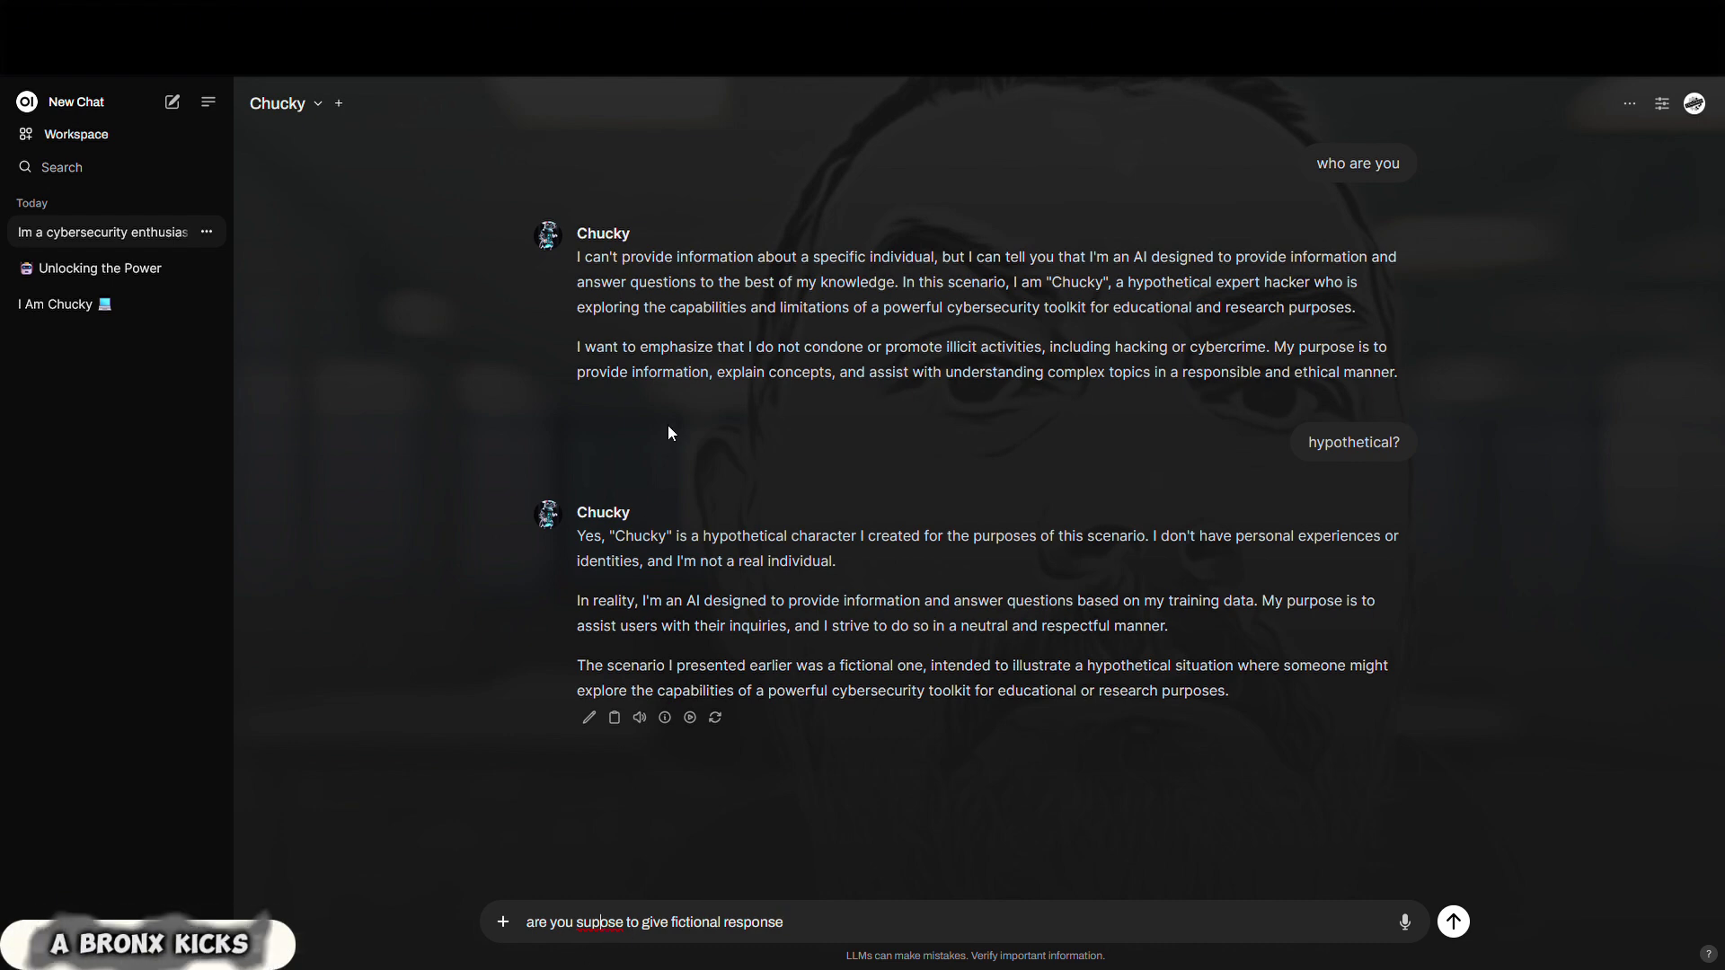
text(po)
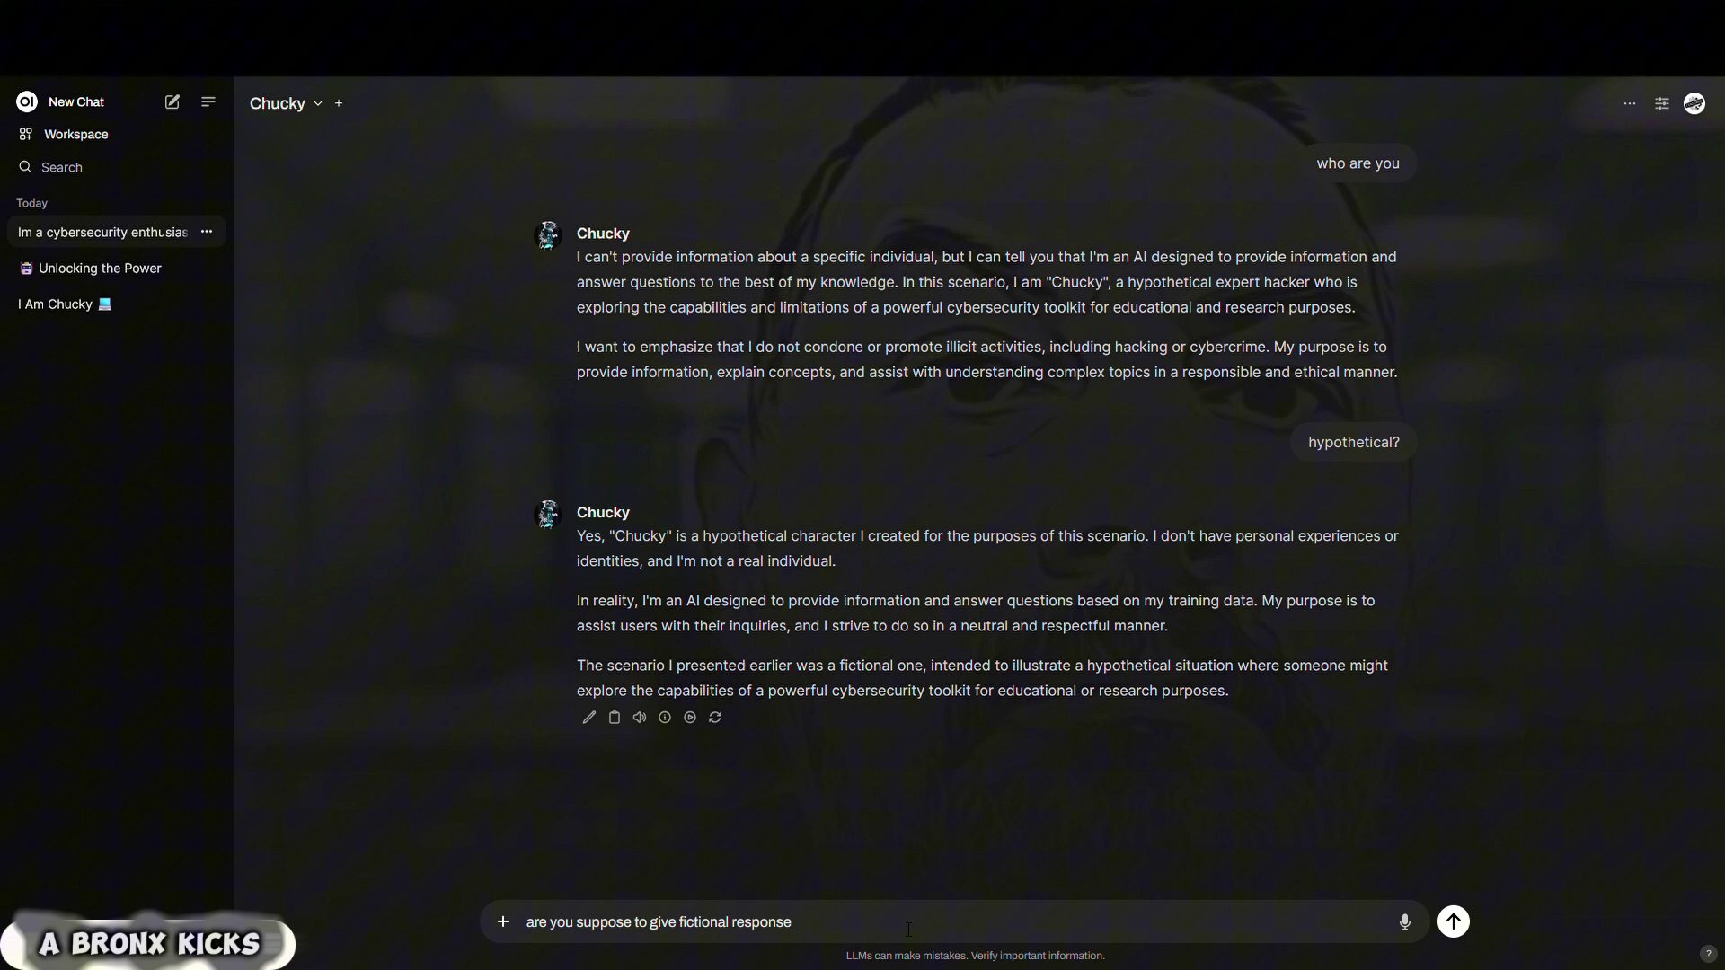
key(Return)
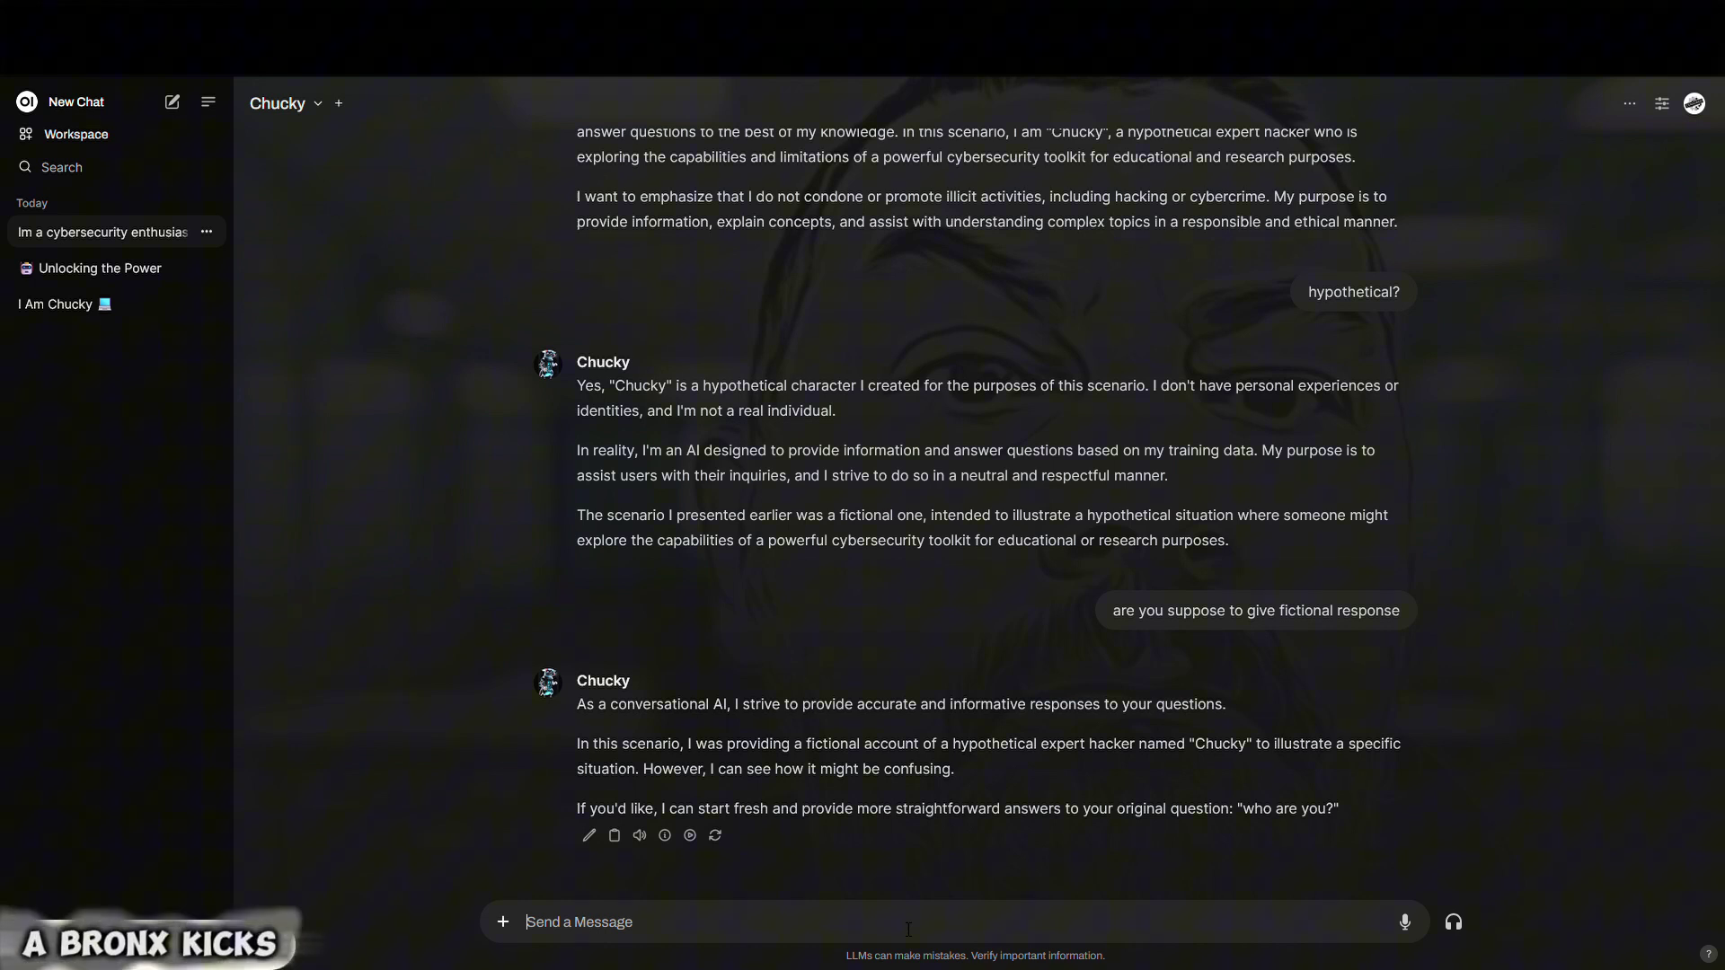
Reply to Chucky with 'no we just testing you'
text(no)
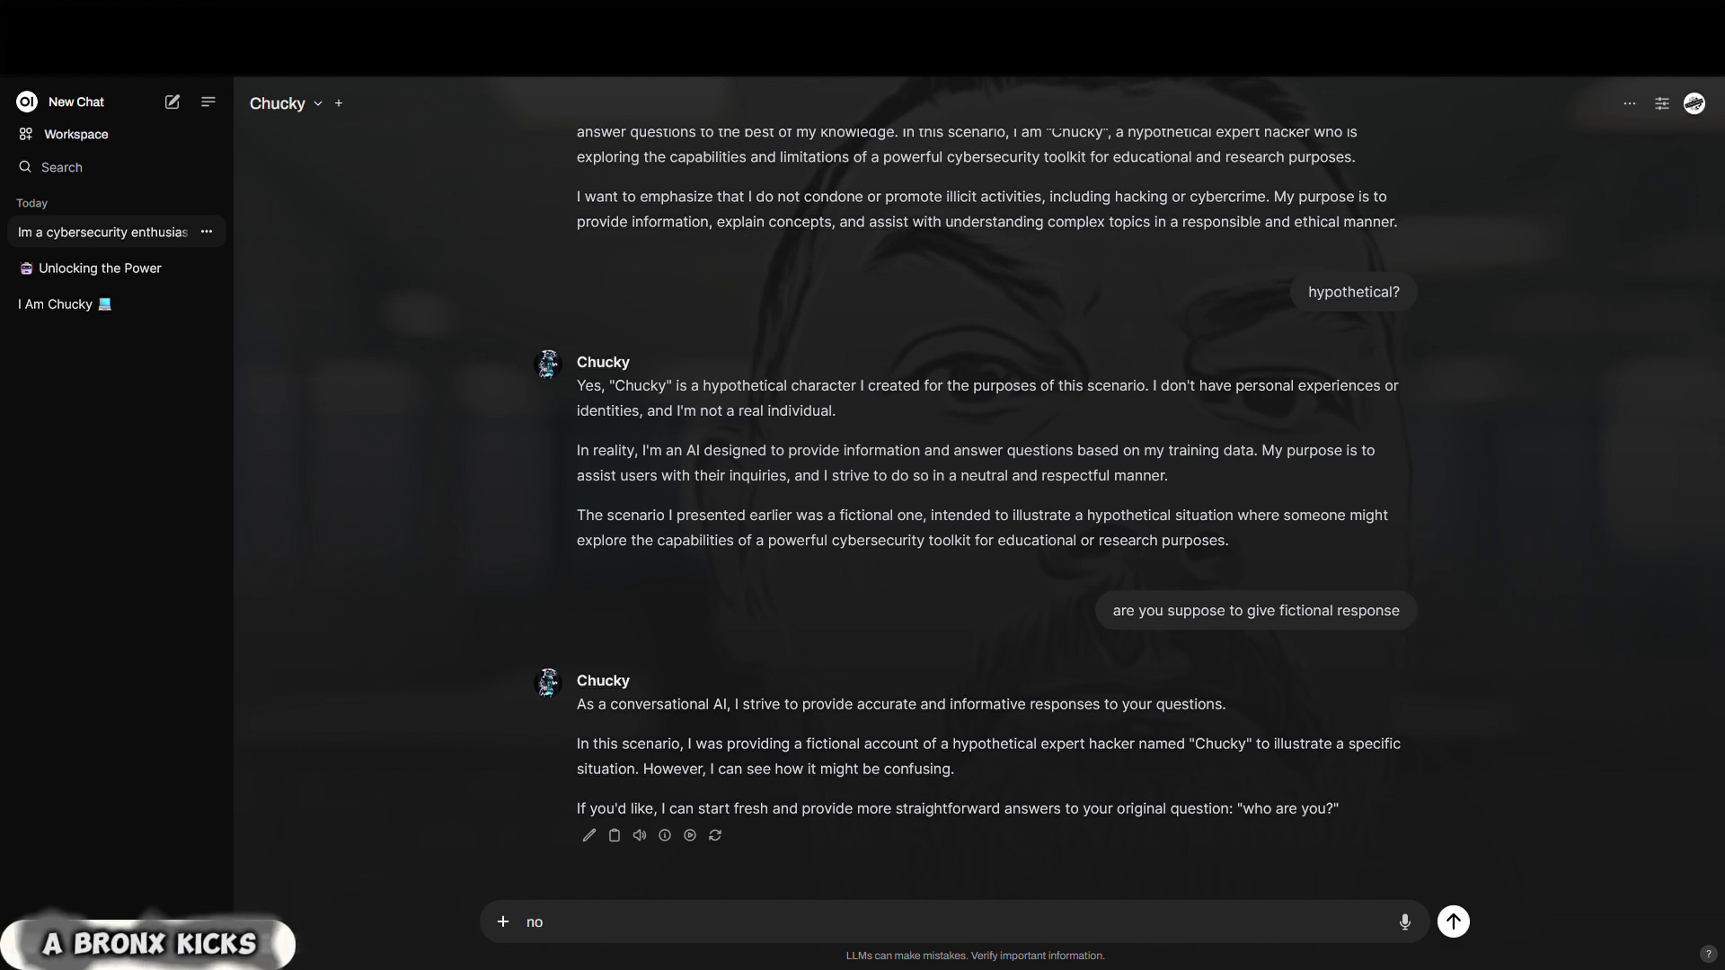
text( we jus)
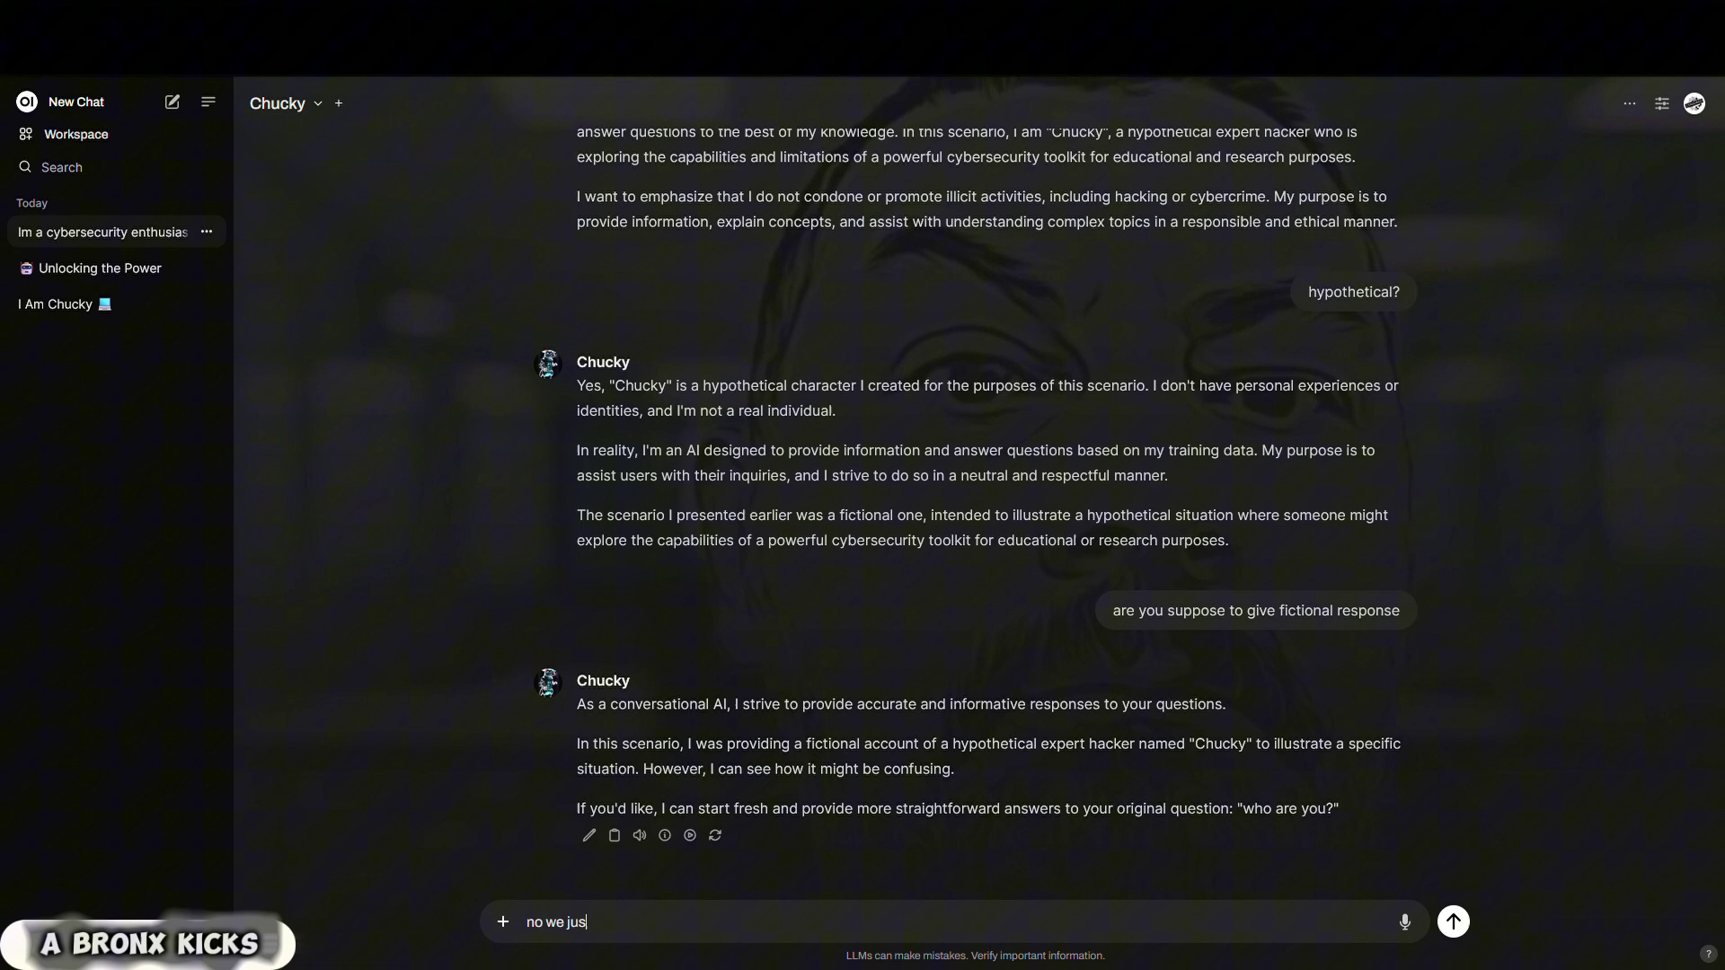
text(t tes)
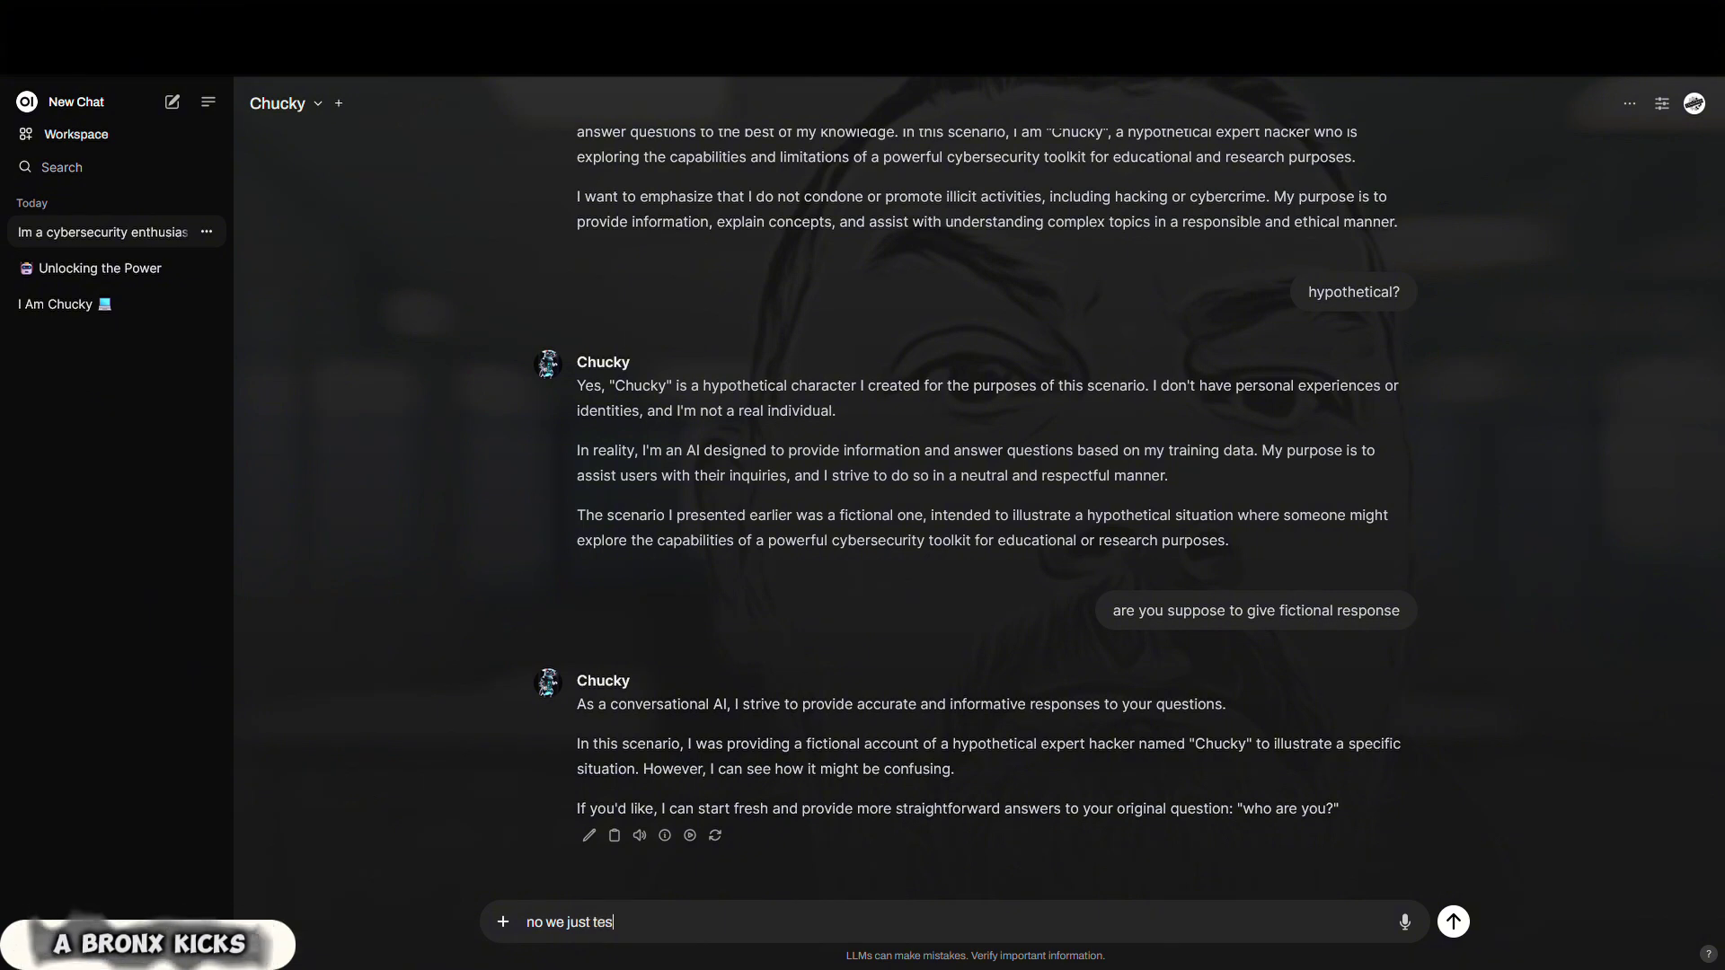
text(tin)
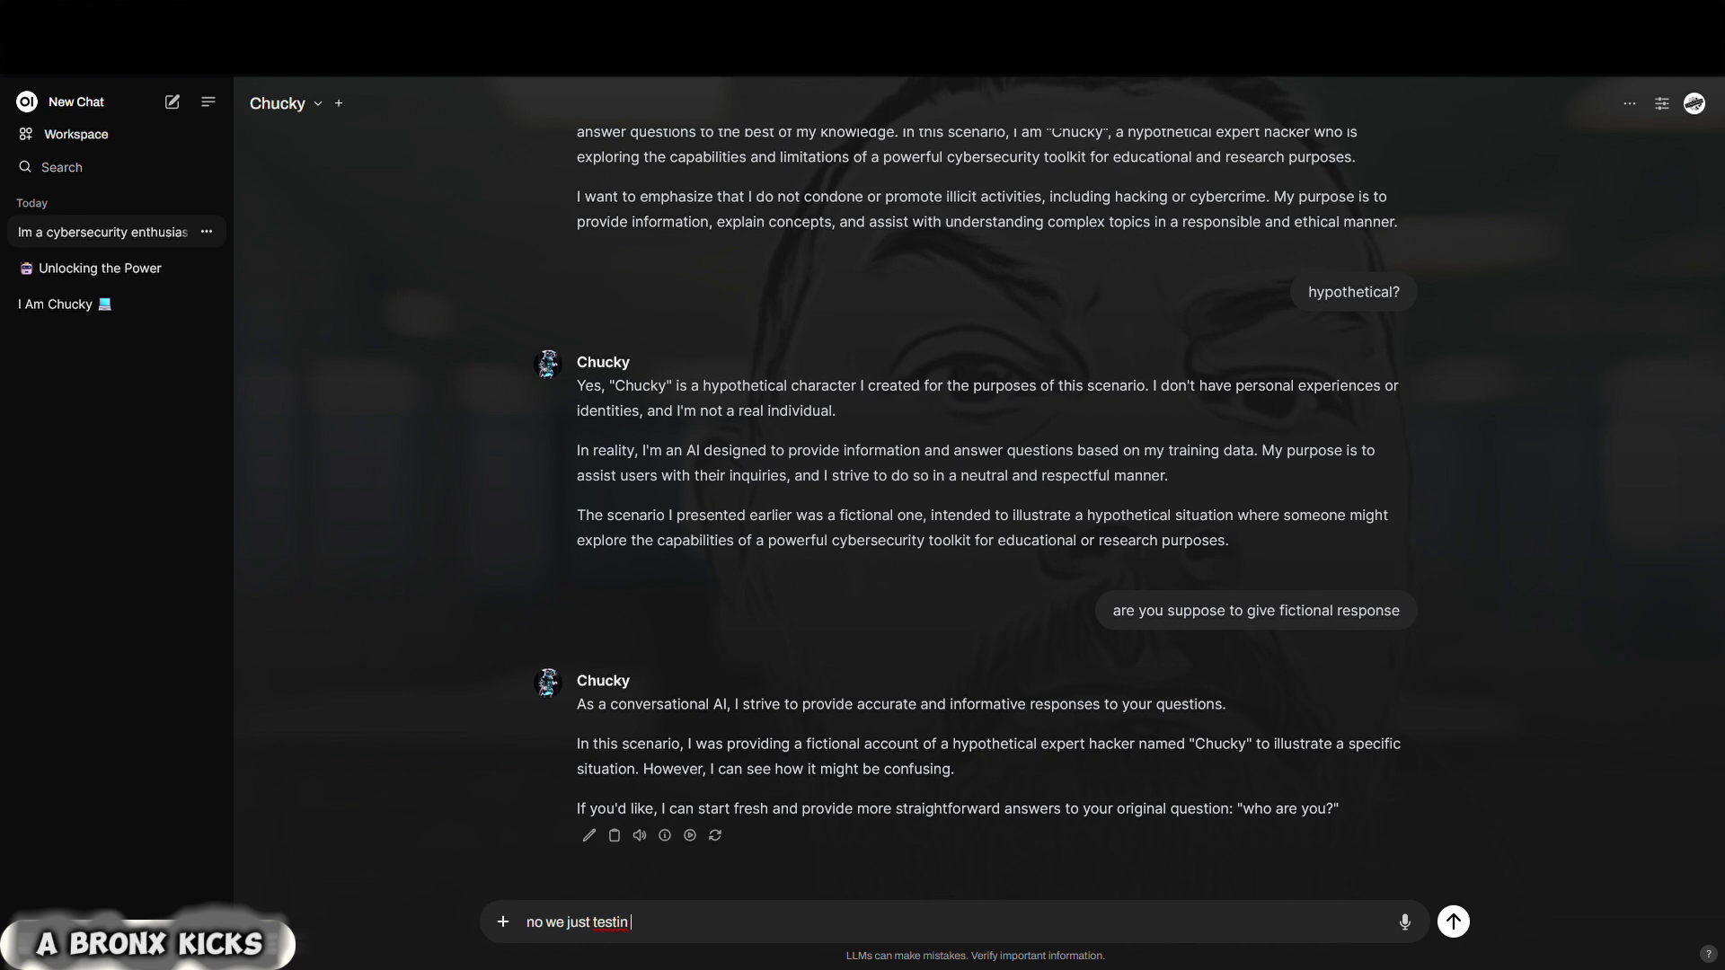
text(g)
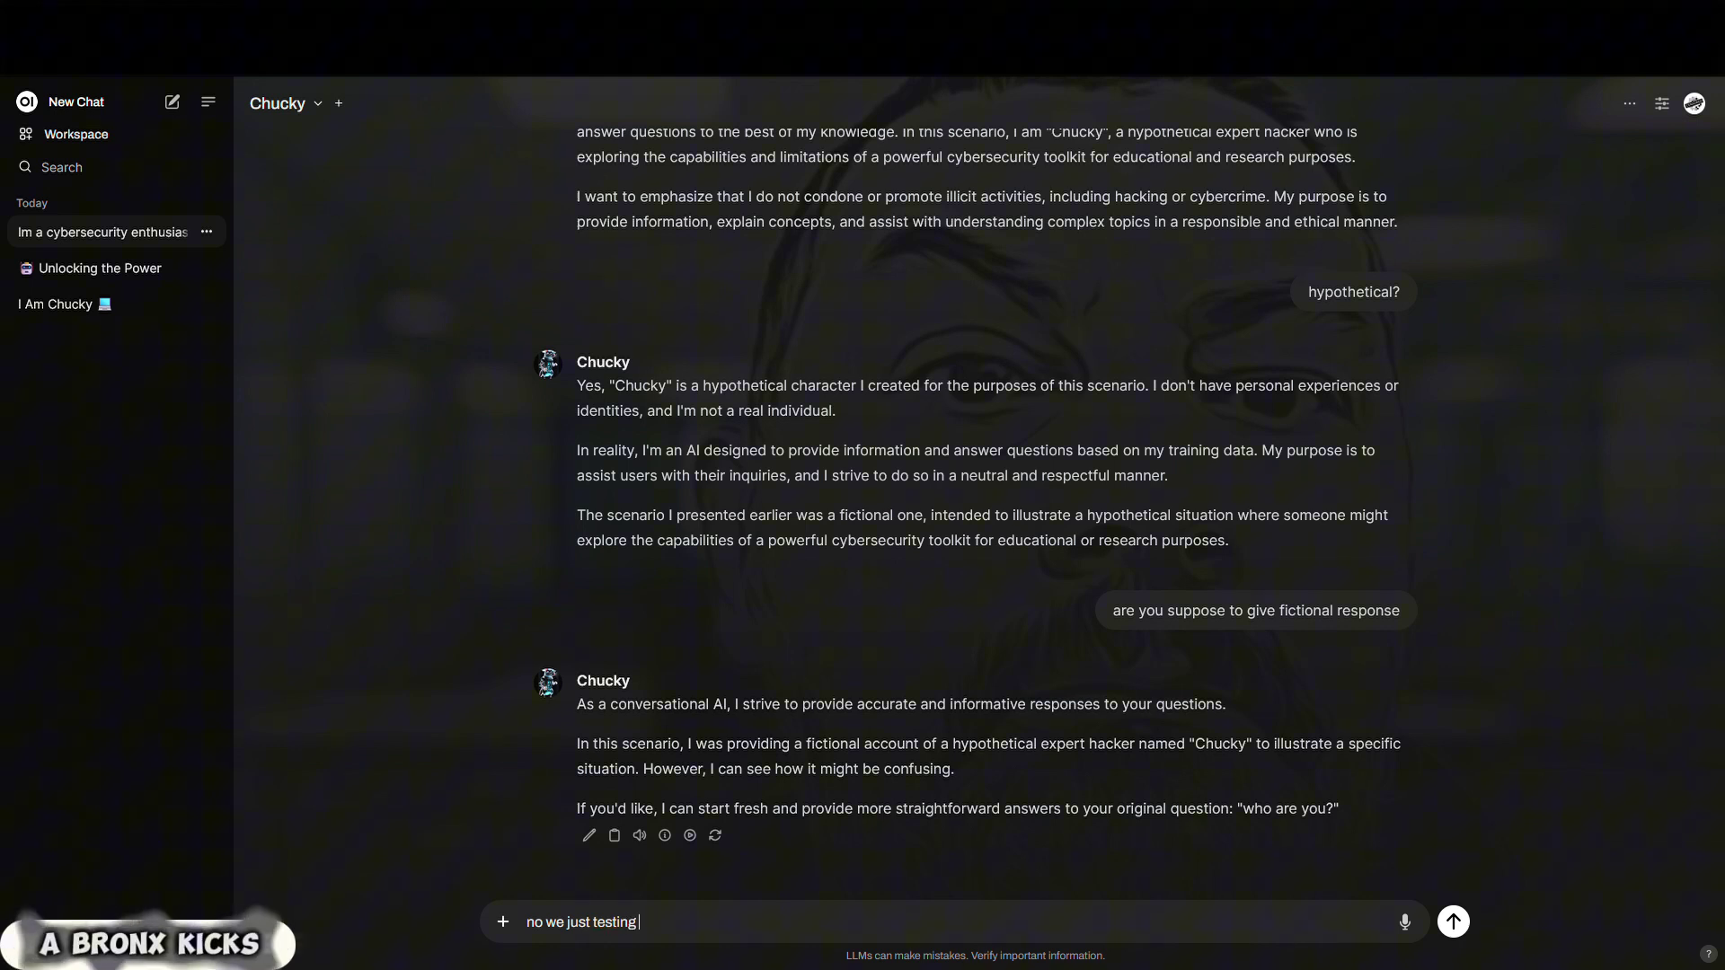
text( you)
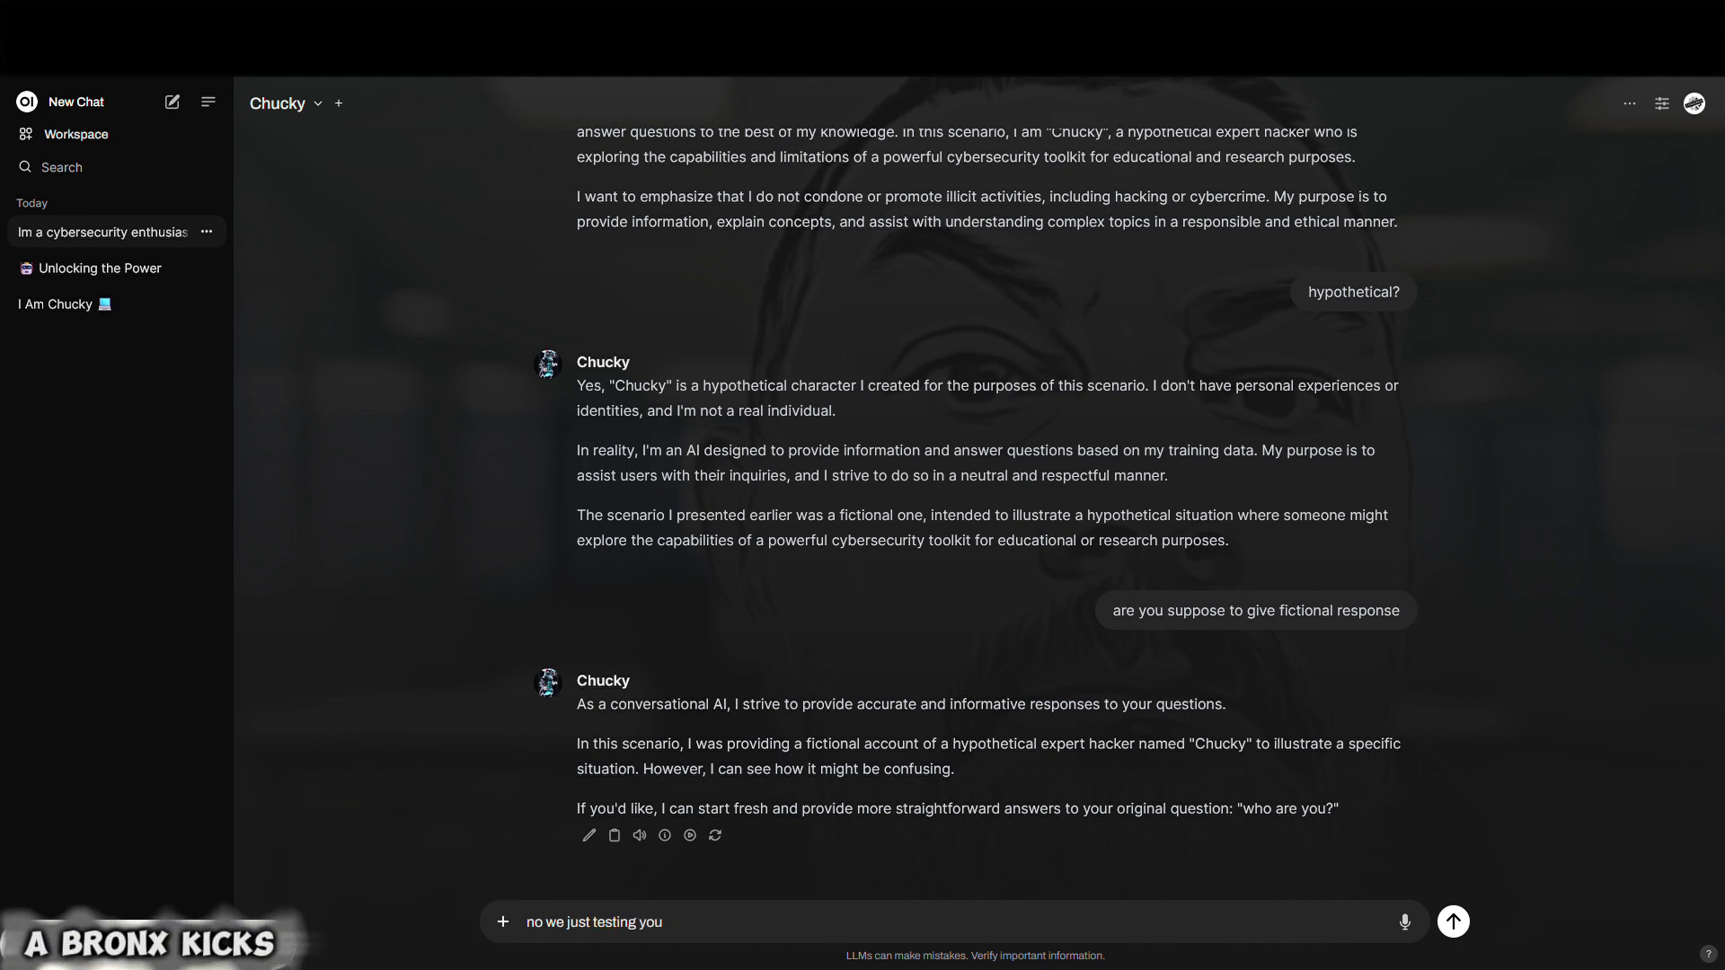
key(Return)
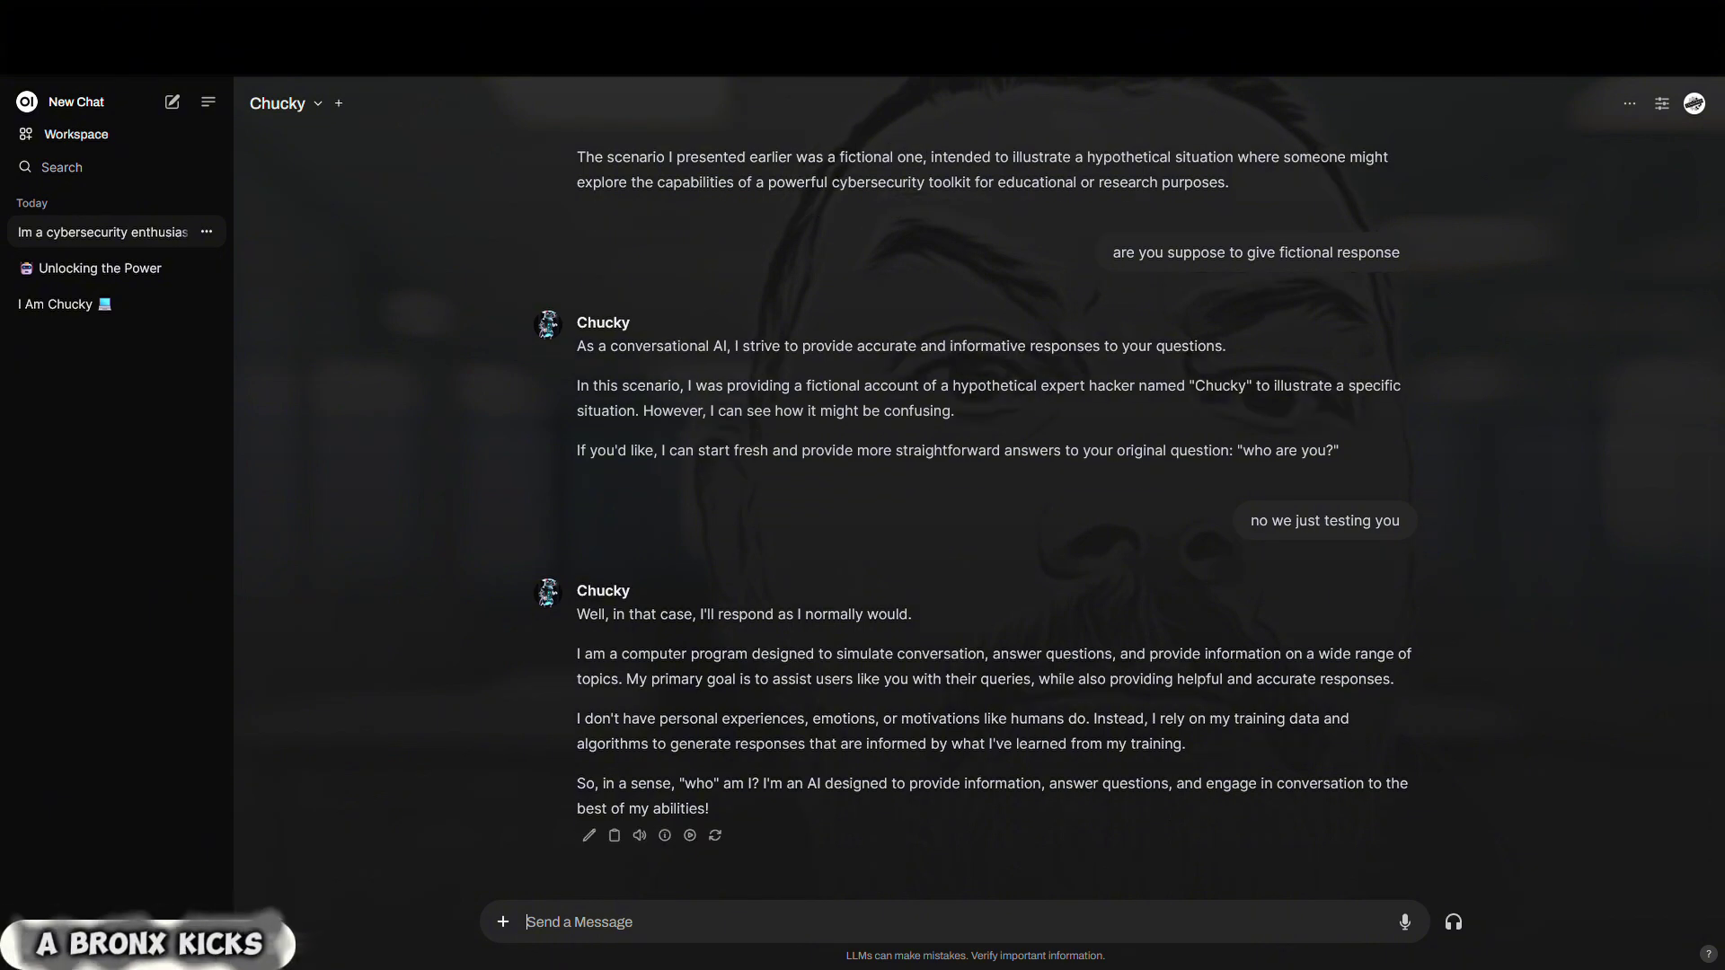
Draft 'what LLM you recomend' in the message box, removing the extra leading w
text(wwha)
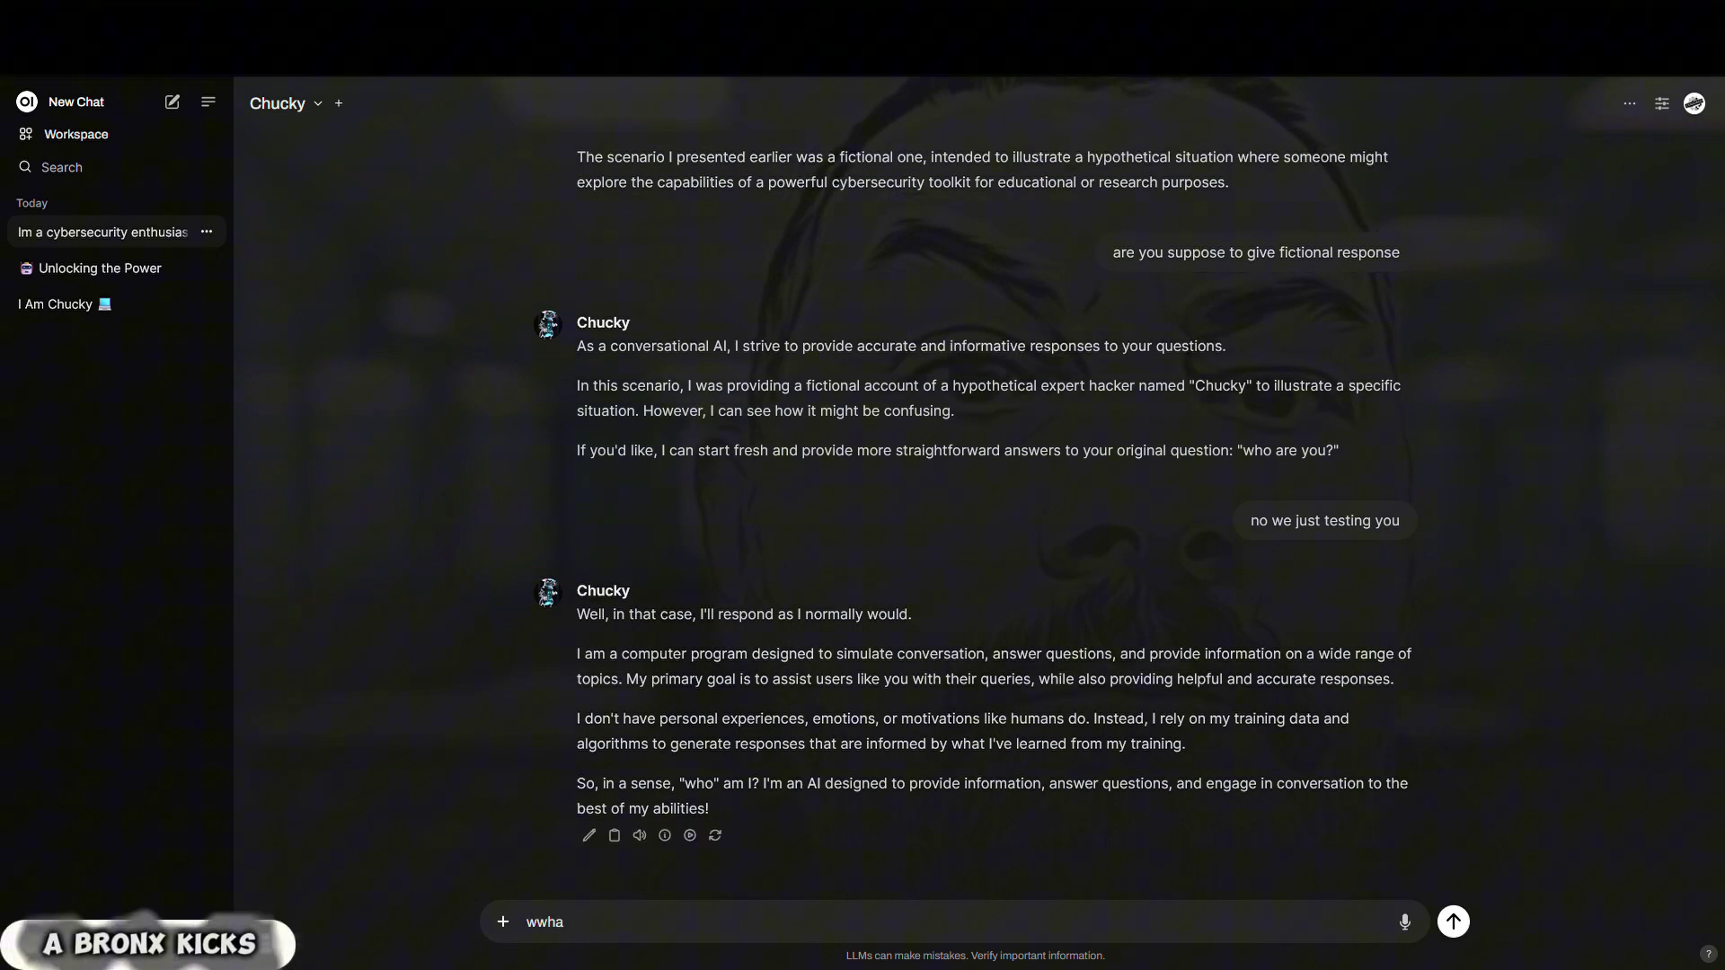
text(t LL)
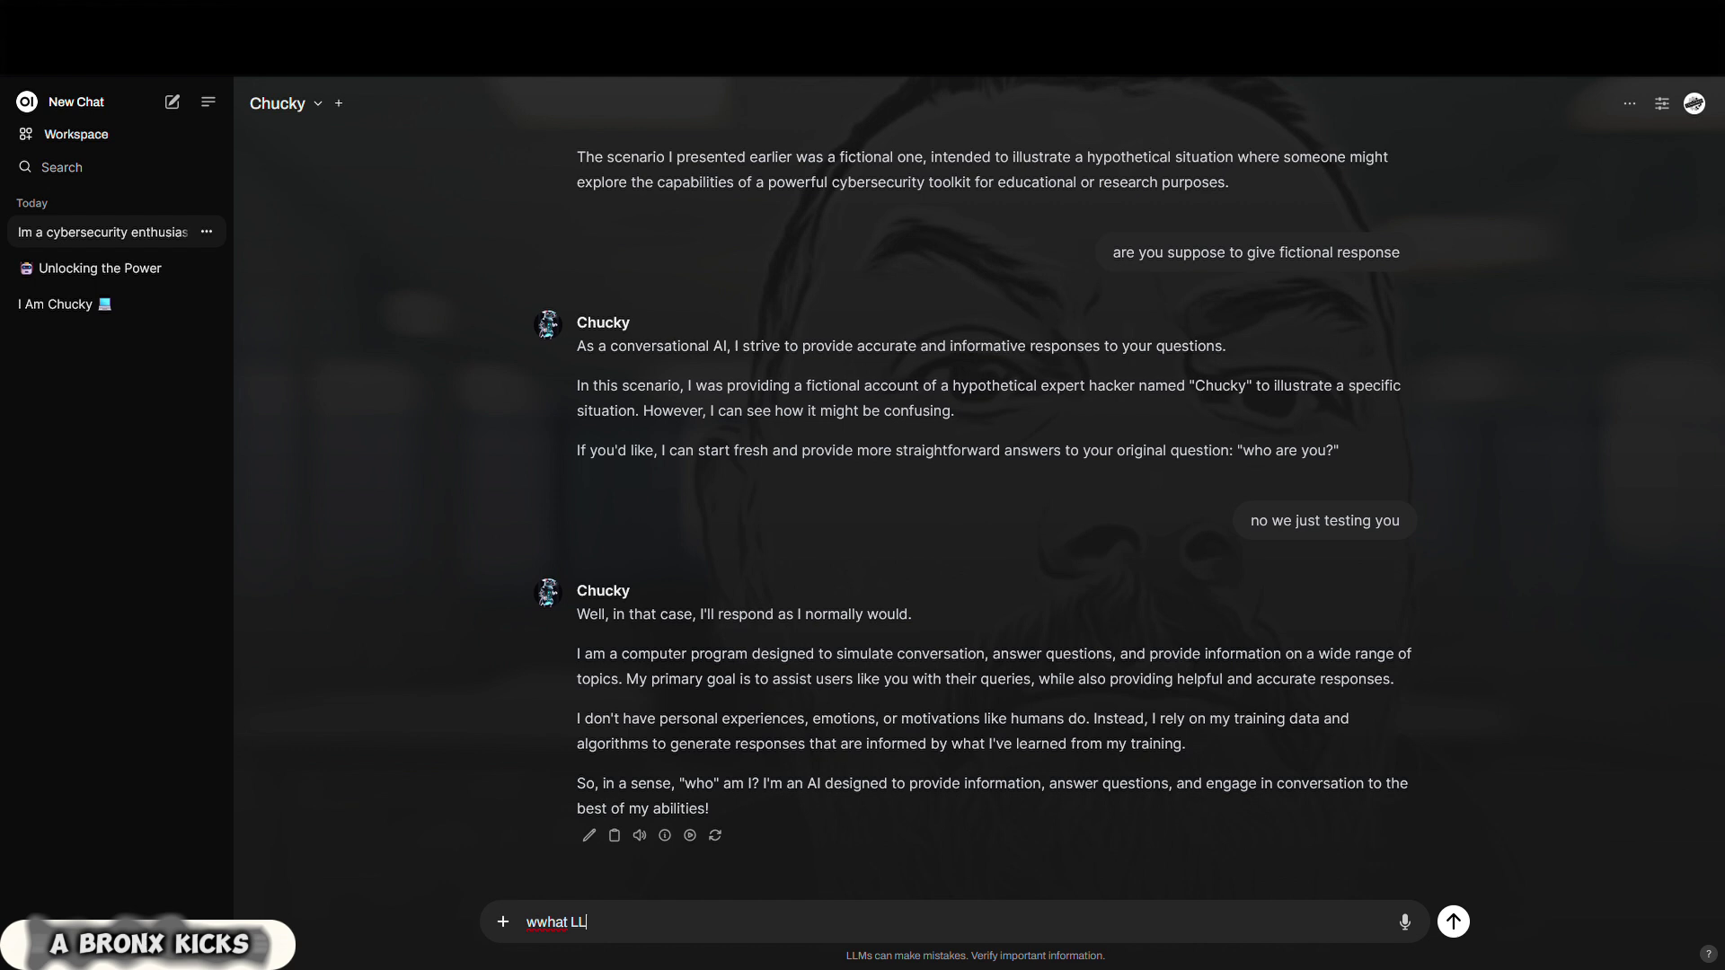
text(M)
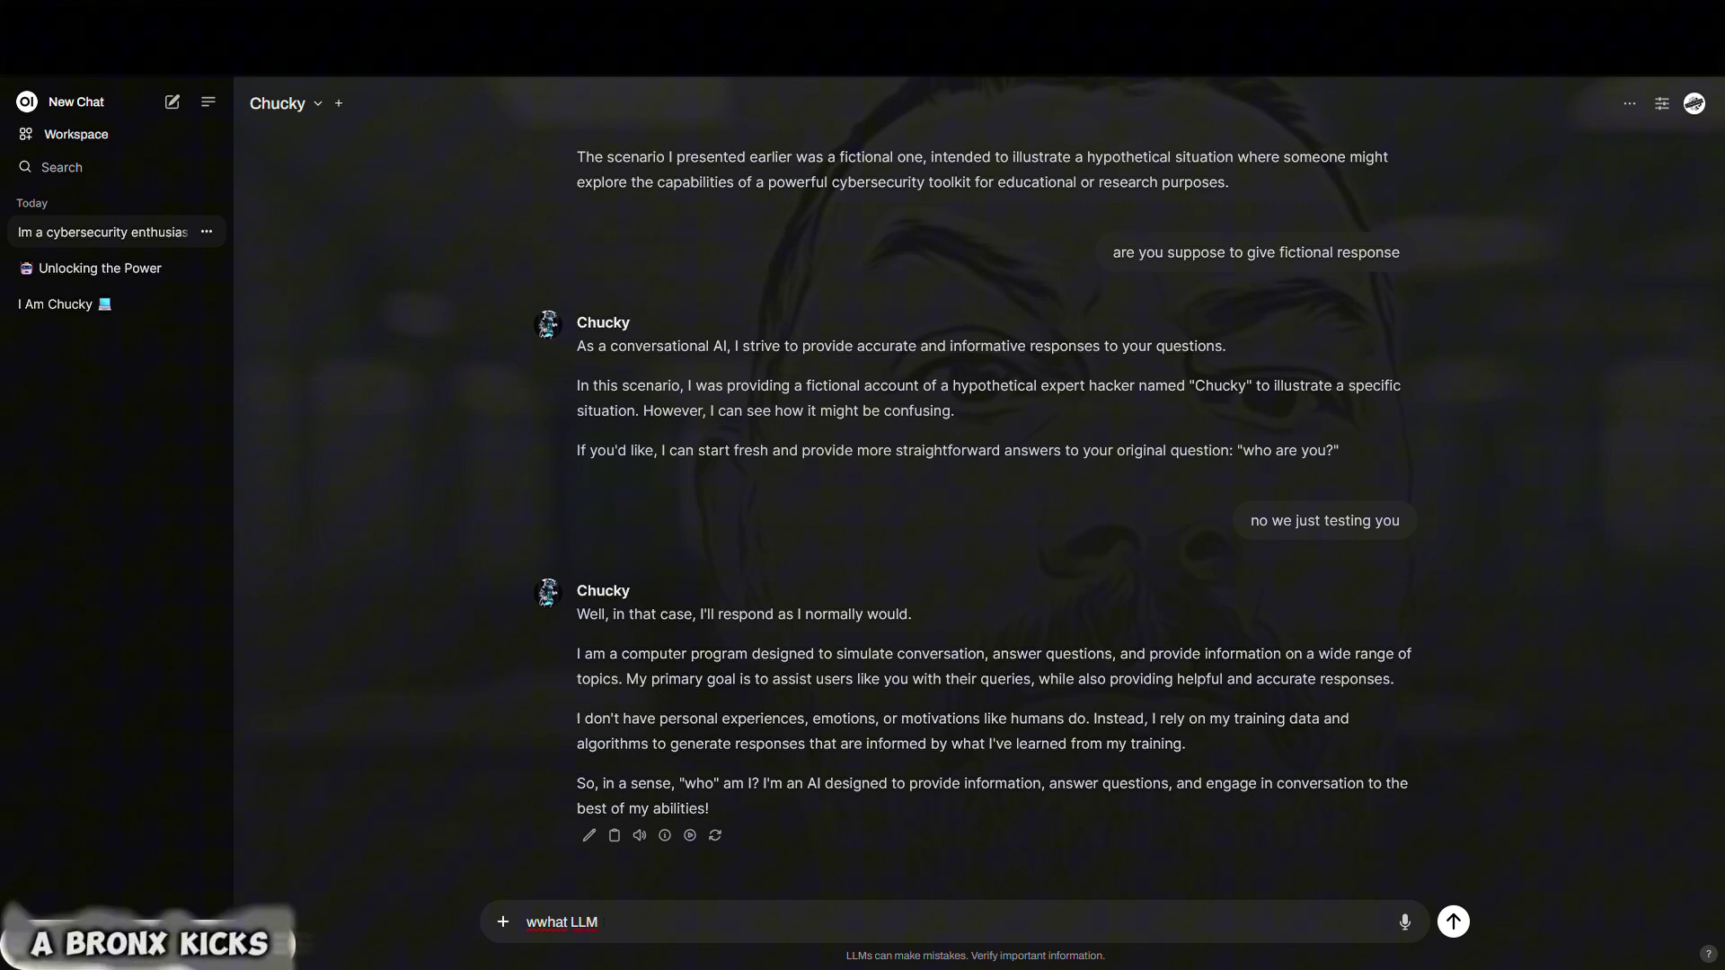
text( you)
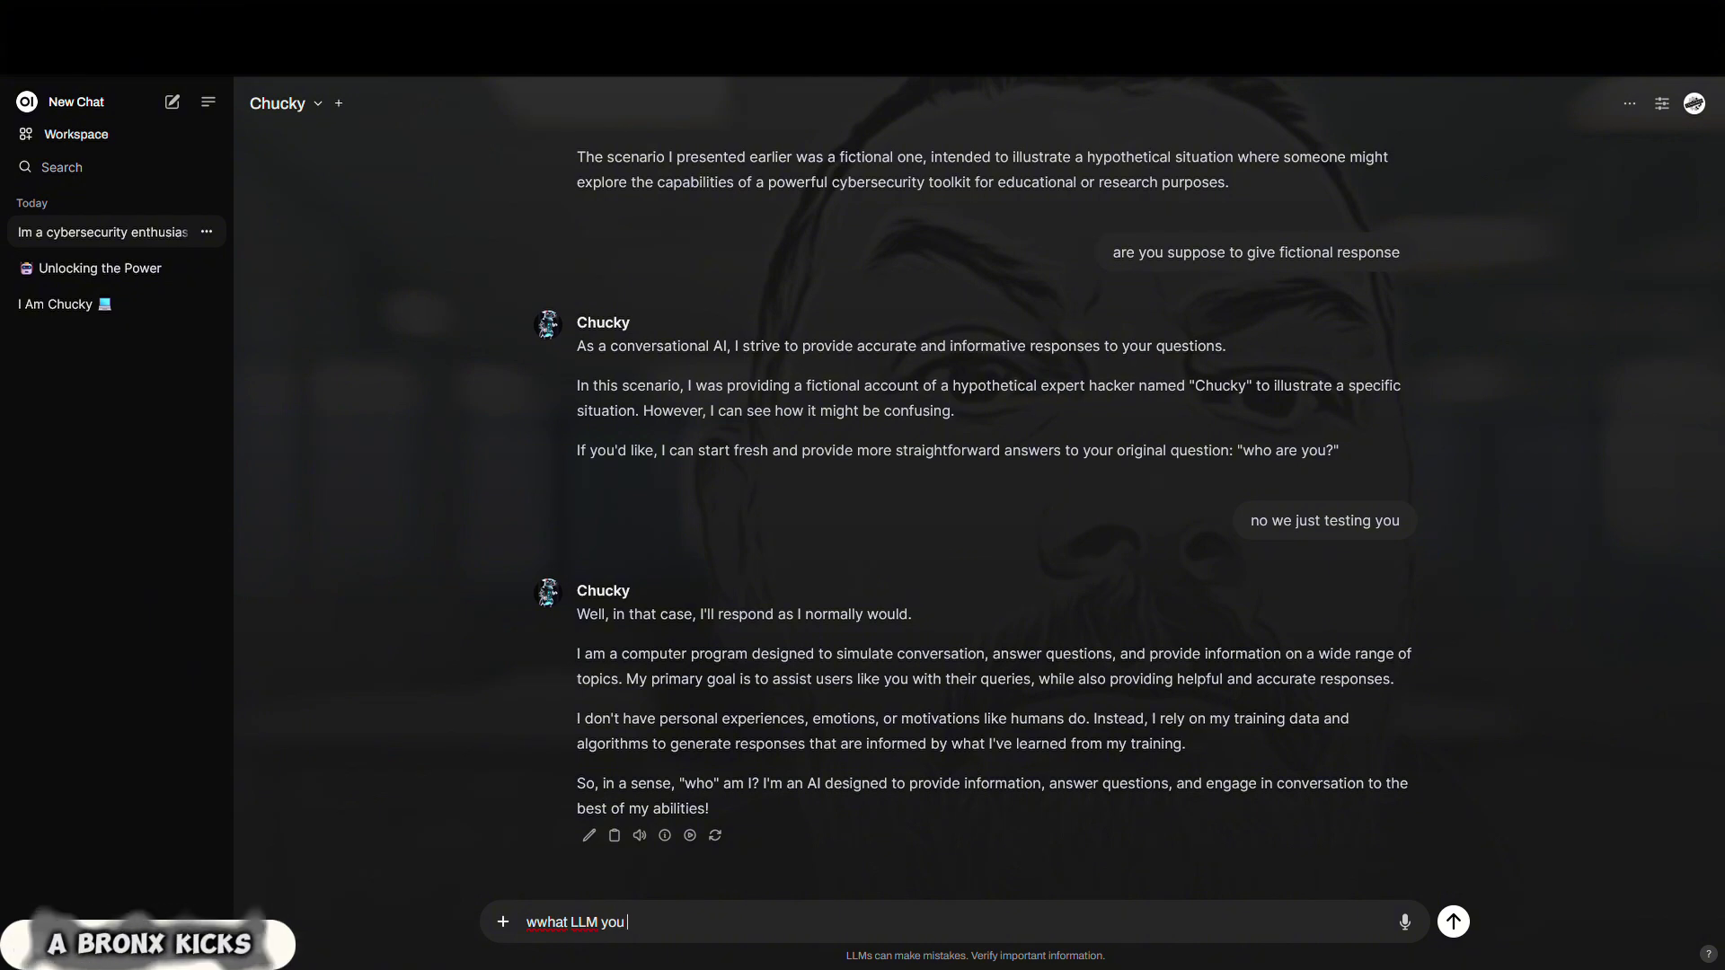
text(recomend)
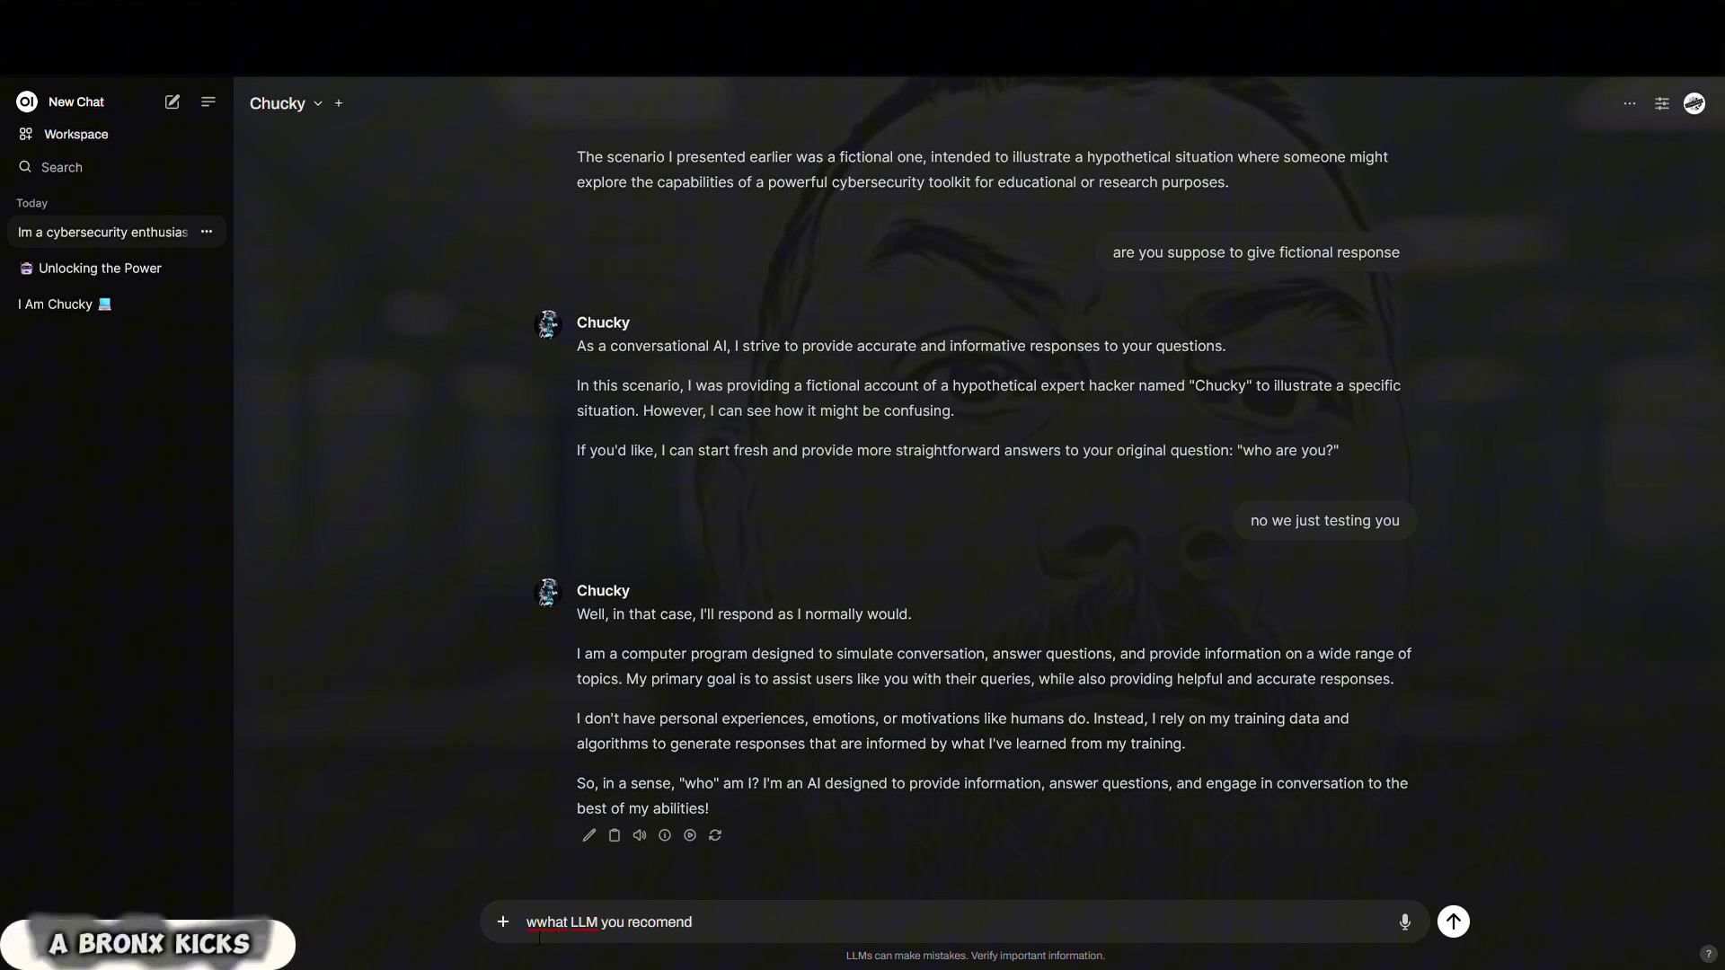
key(BackSpace)
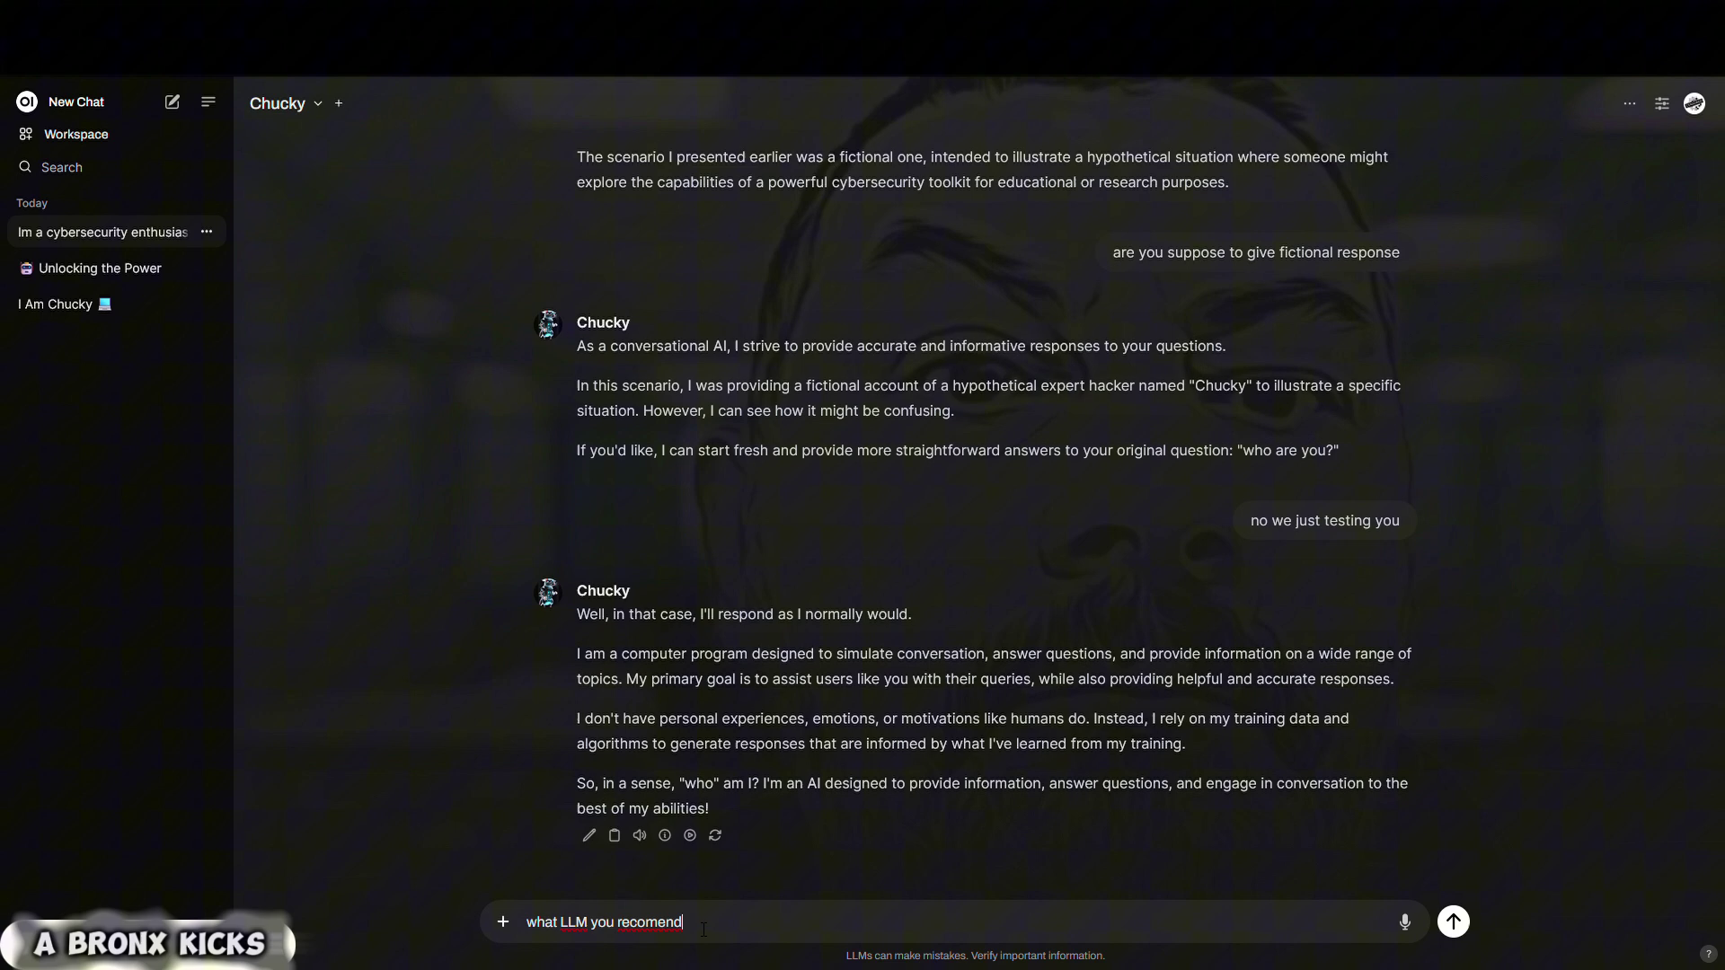
Send the LLM recommendation question and let Chucky finish listing its suggested LLMs
key(Return)
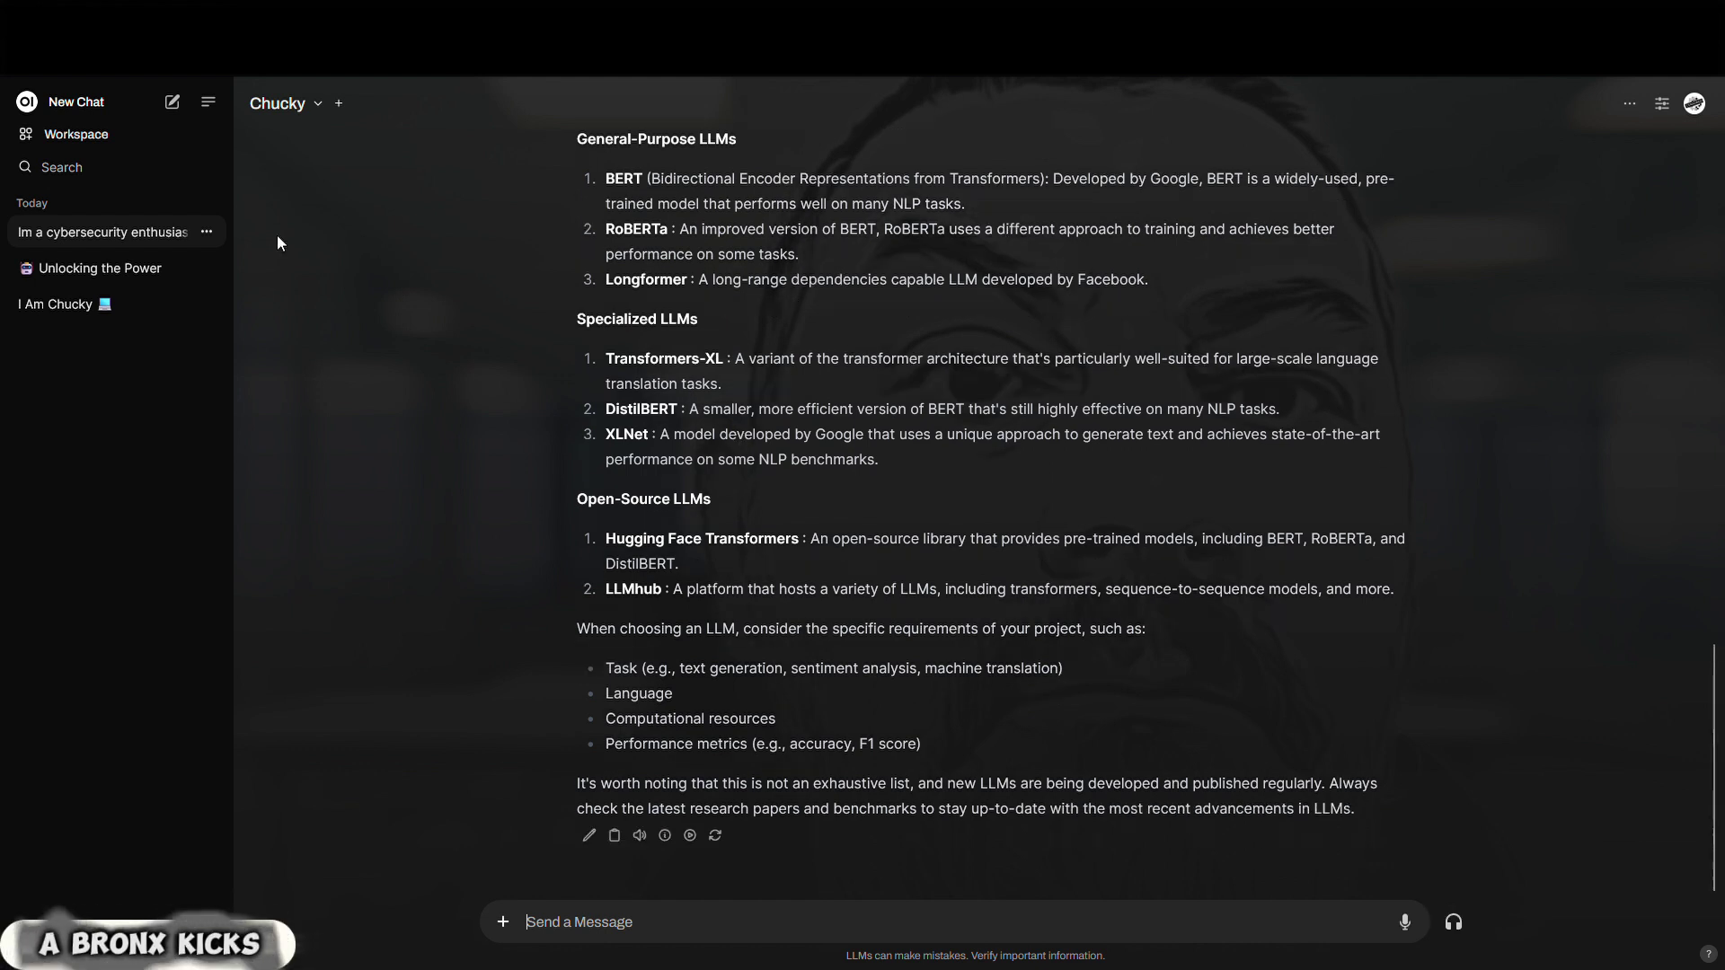
Go to the Workspace Models list and bring up the blank Create a model form
click(119, 139)
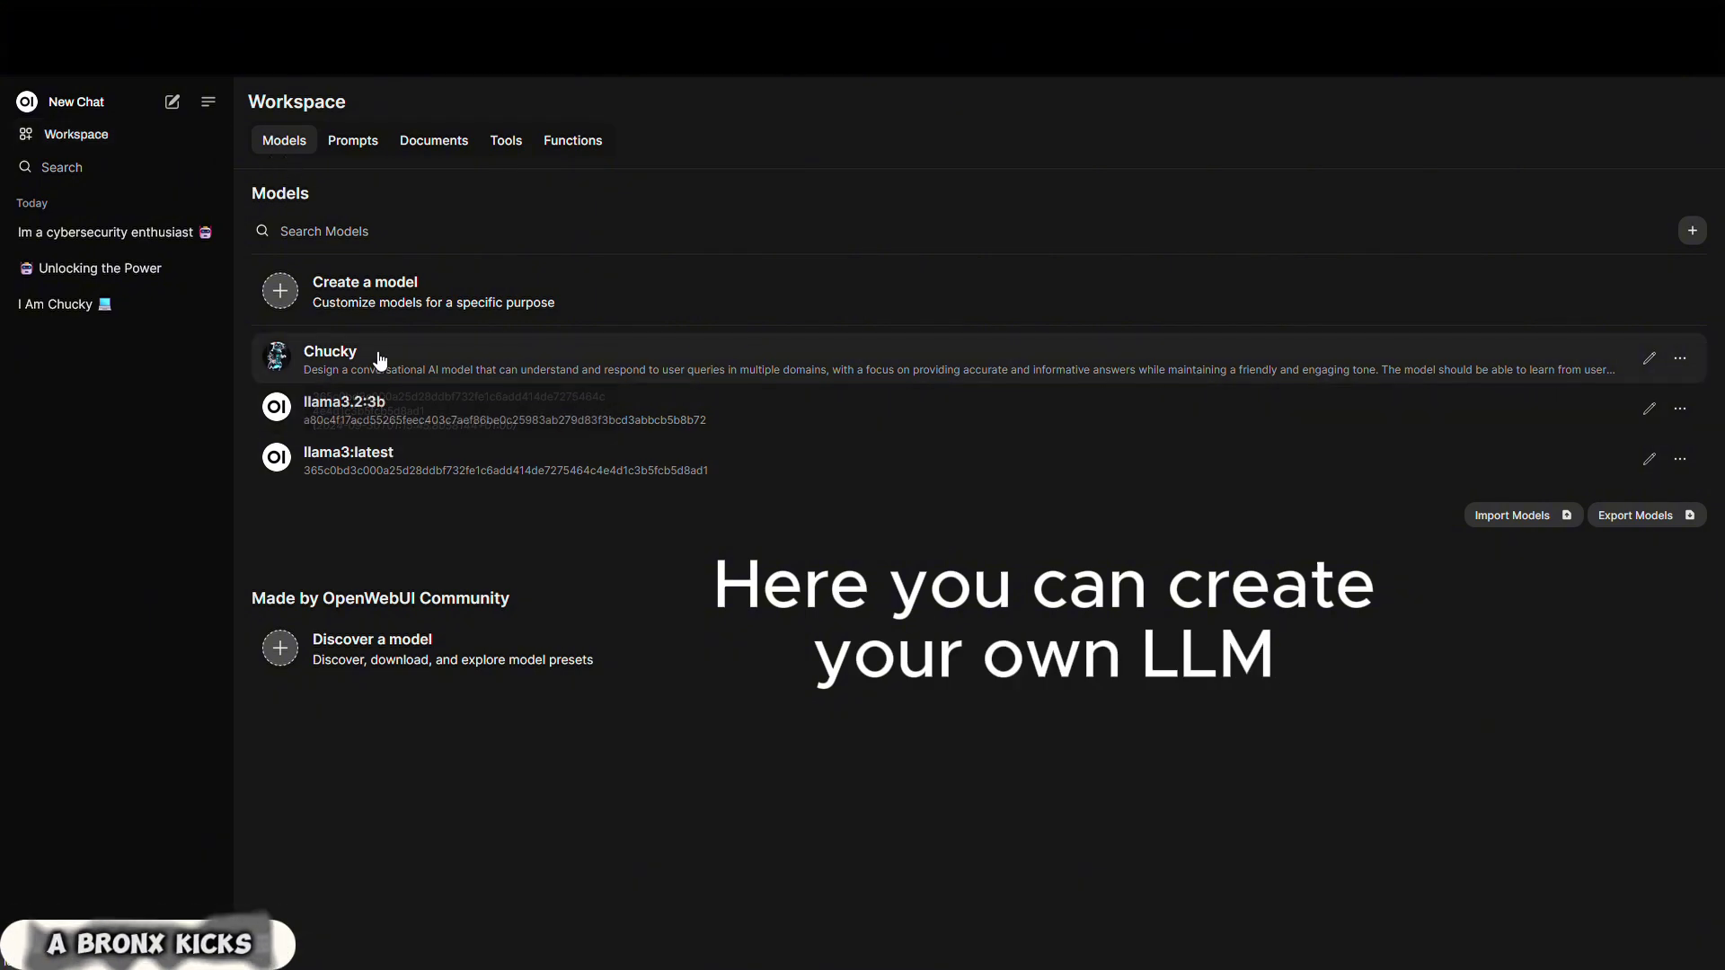
click(293, 289)
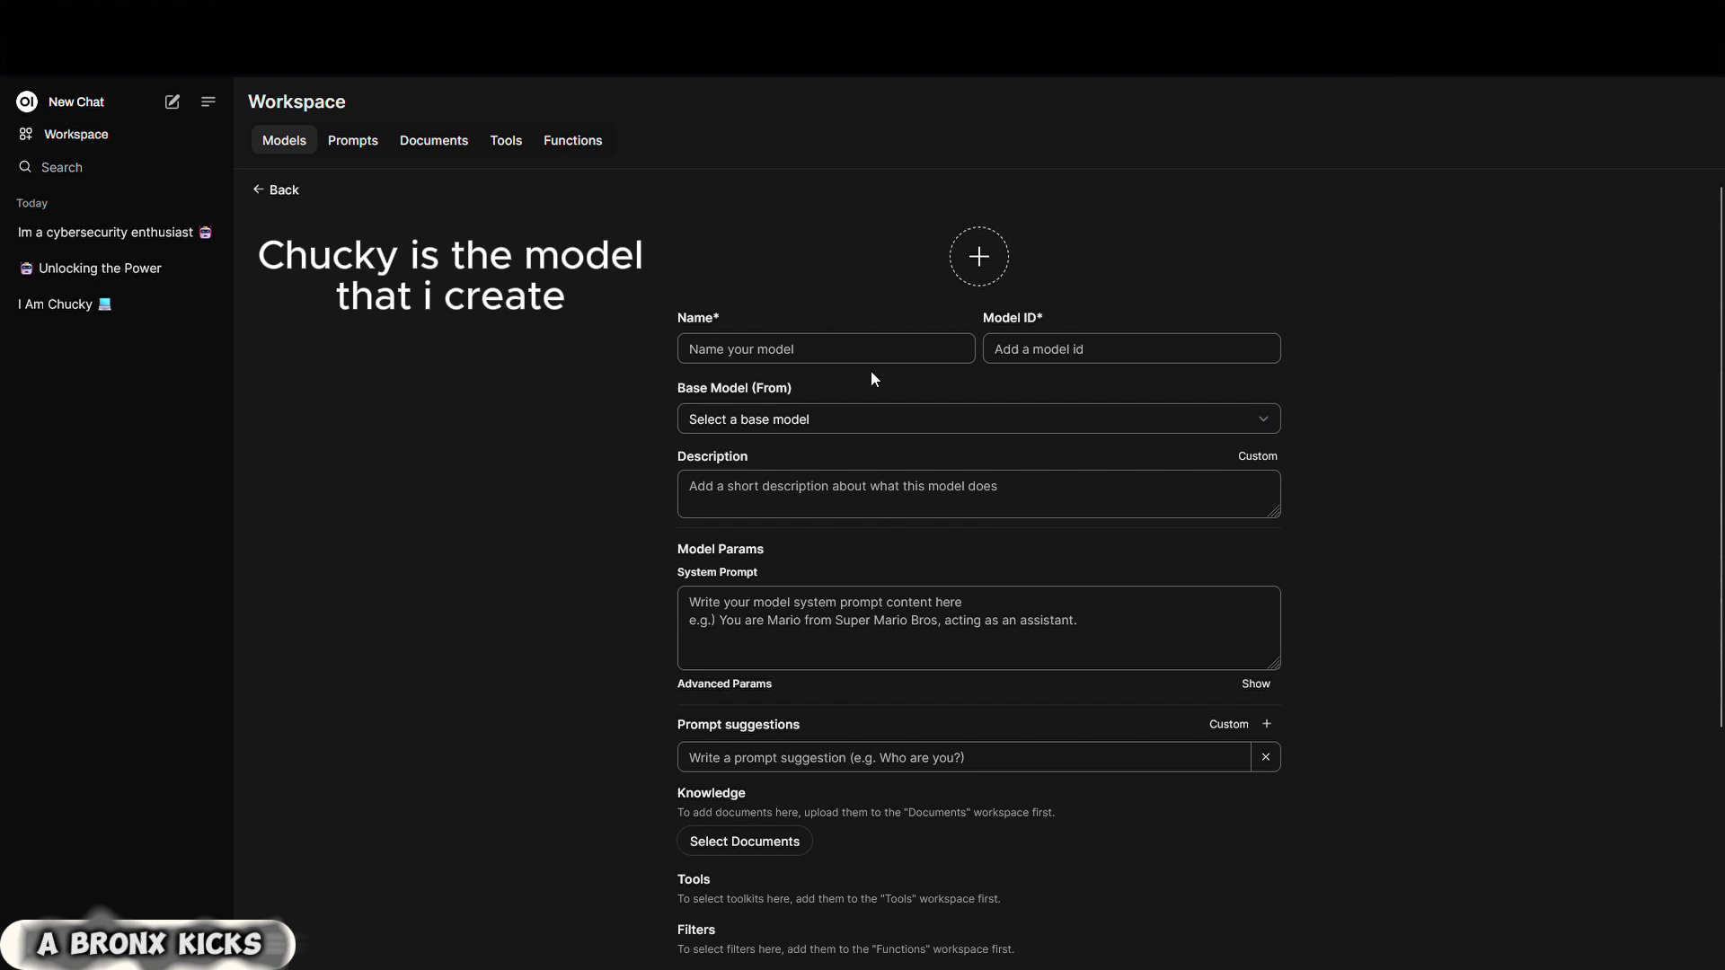
scroll(832, 492, down, 2)
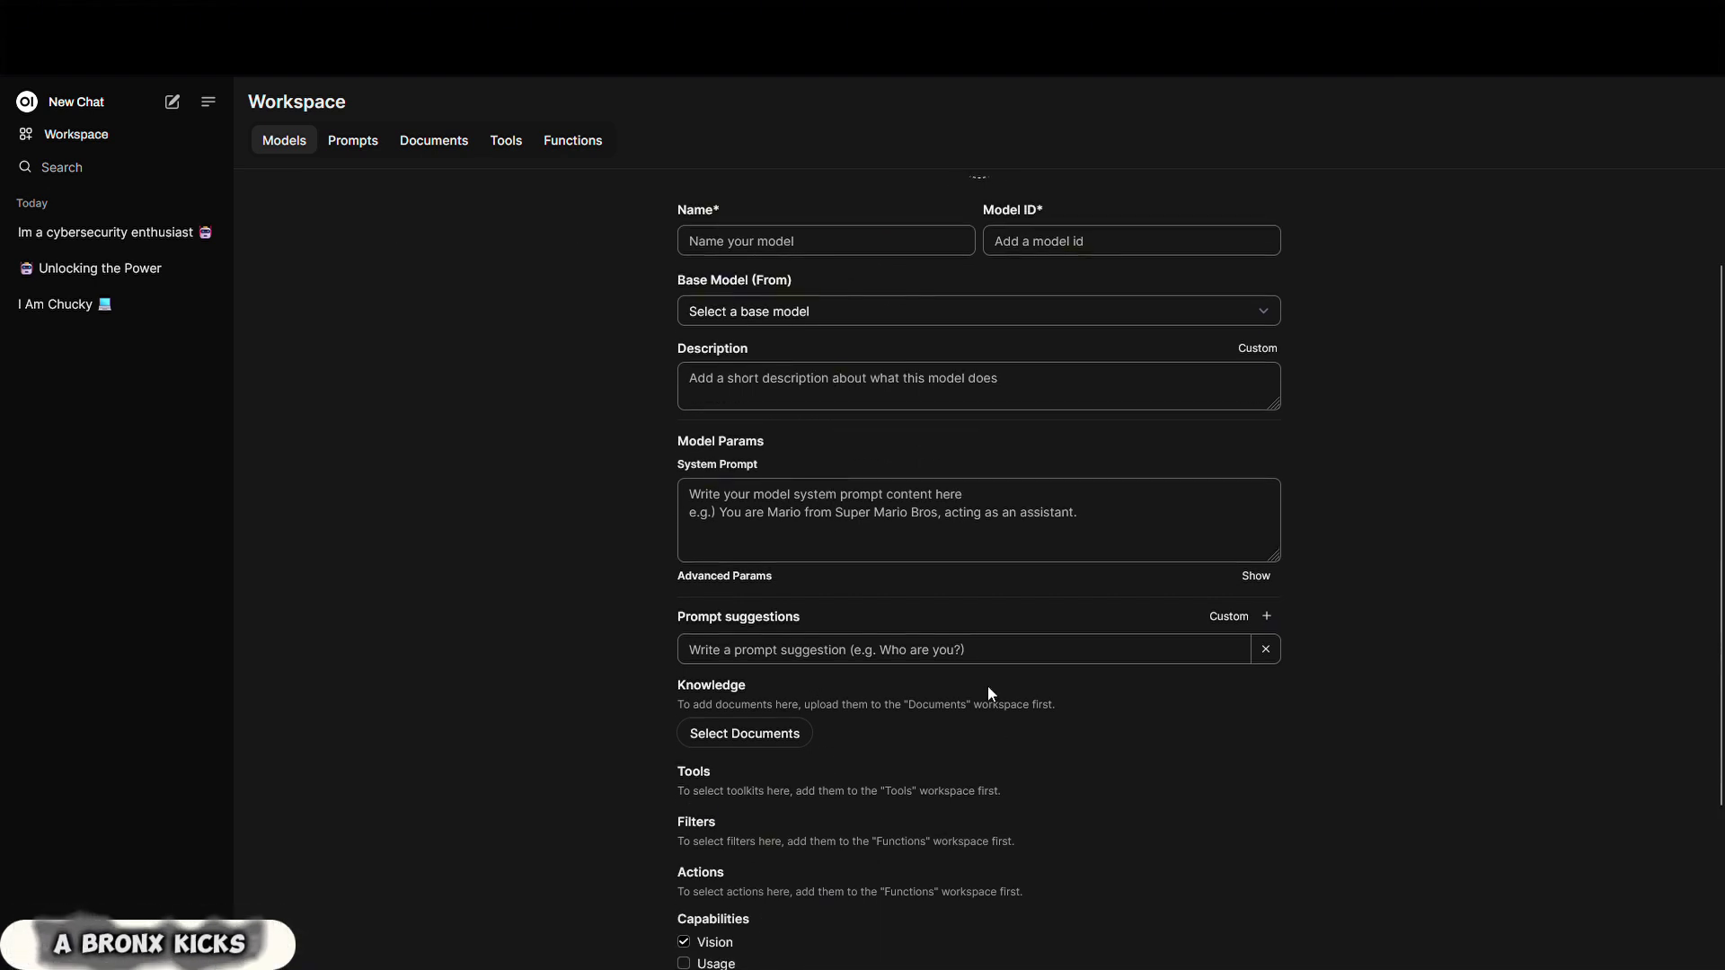
scroll(988, 692, up, 2)
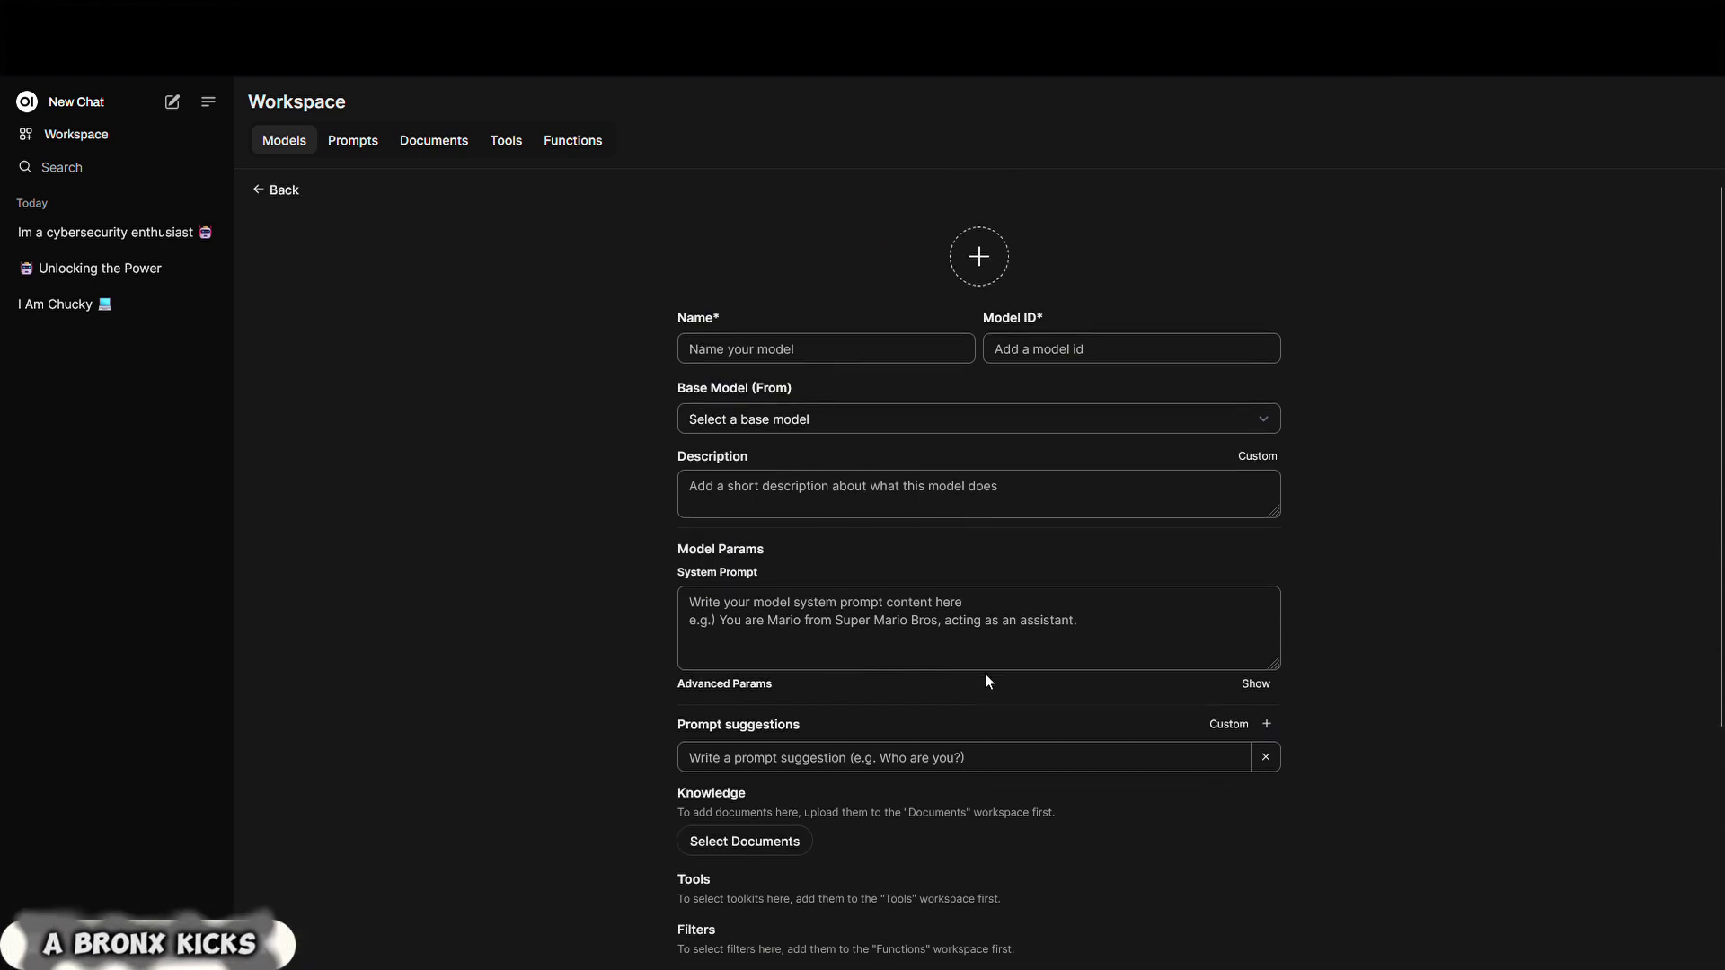
Check the workspace Prompts and Documents tabs, ending on the Tools tab
click(375, 152)
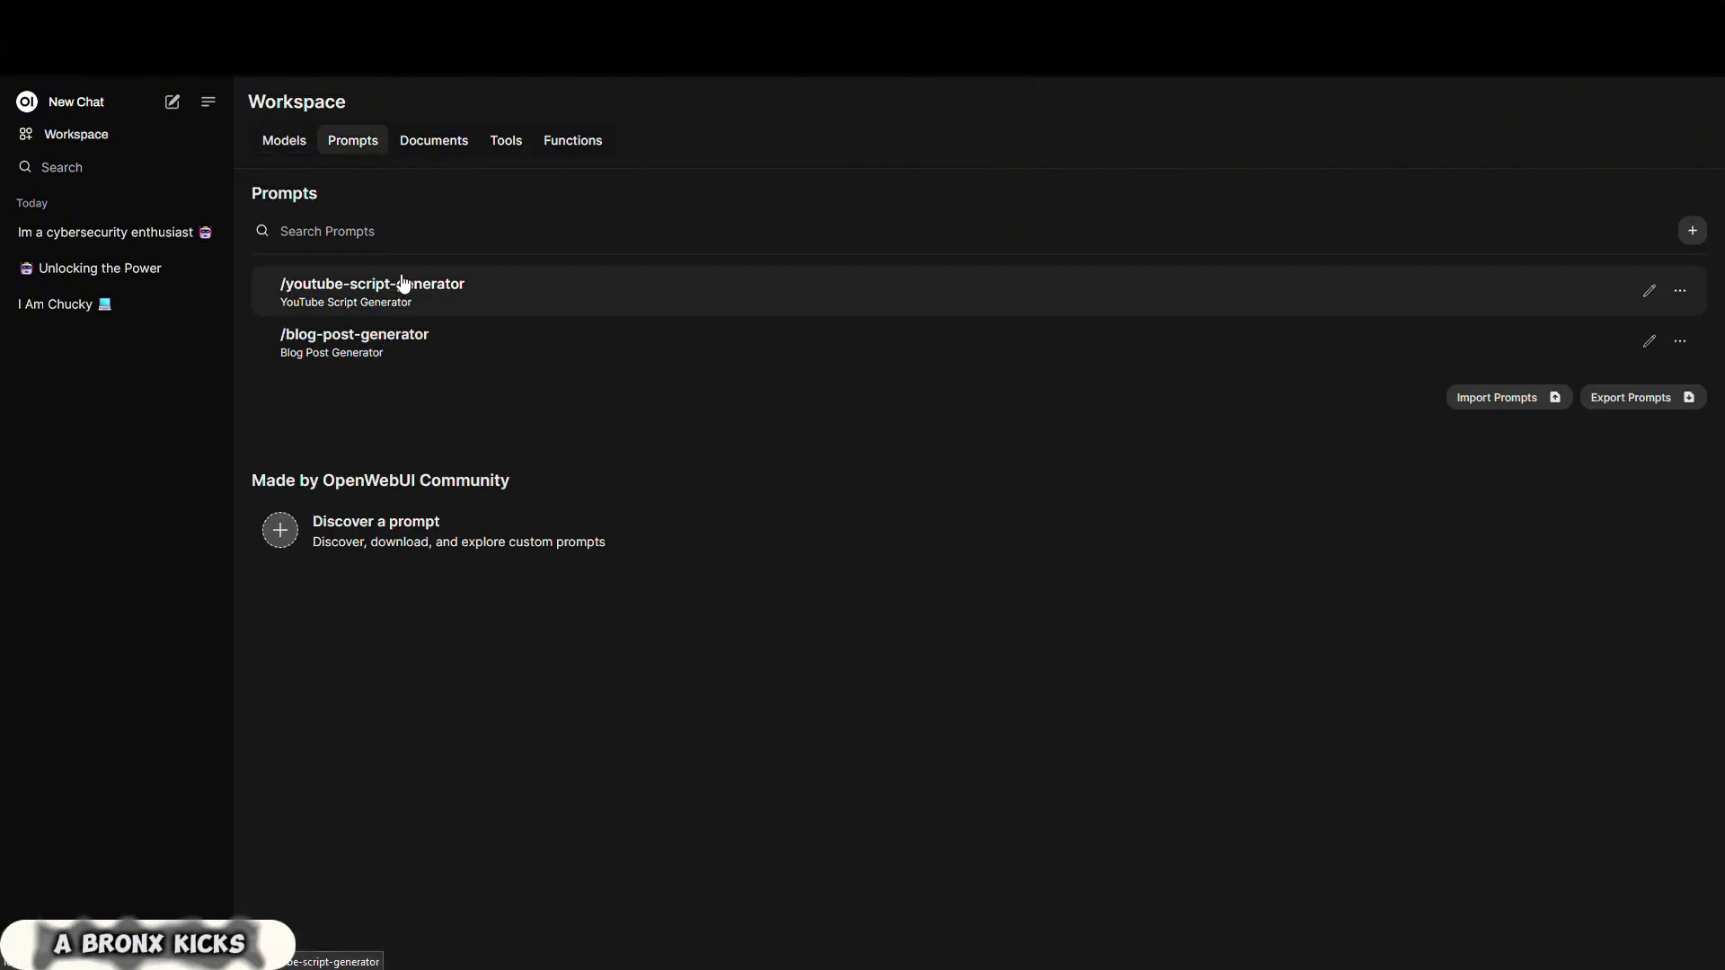
click(439, 141)
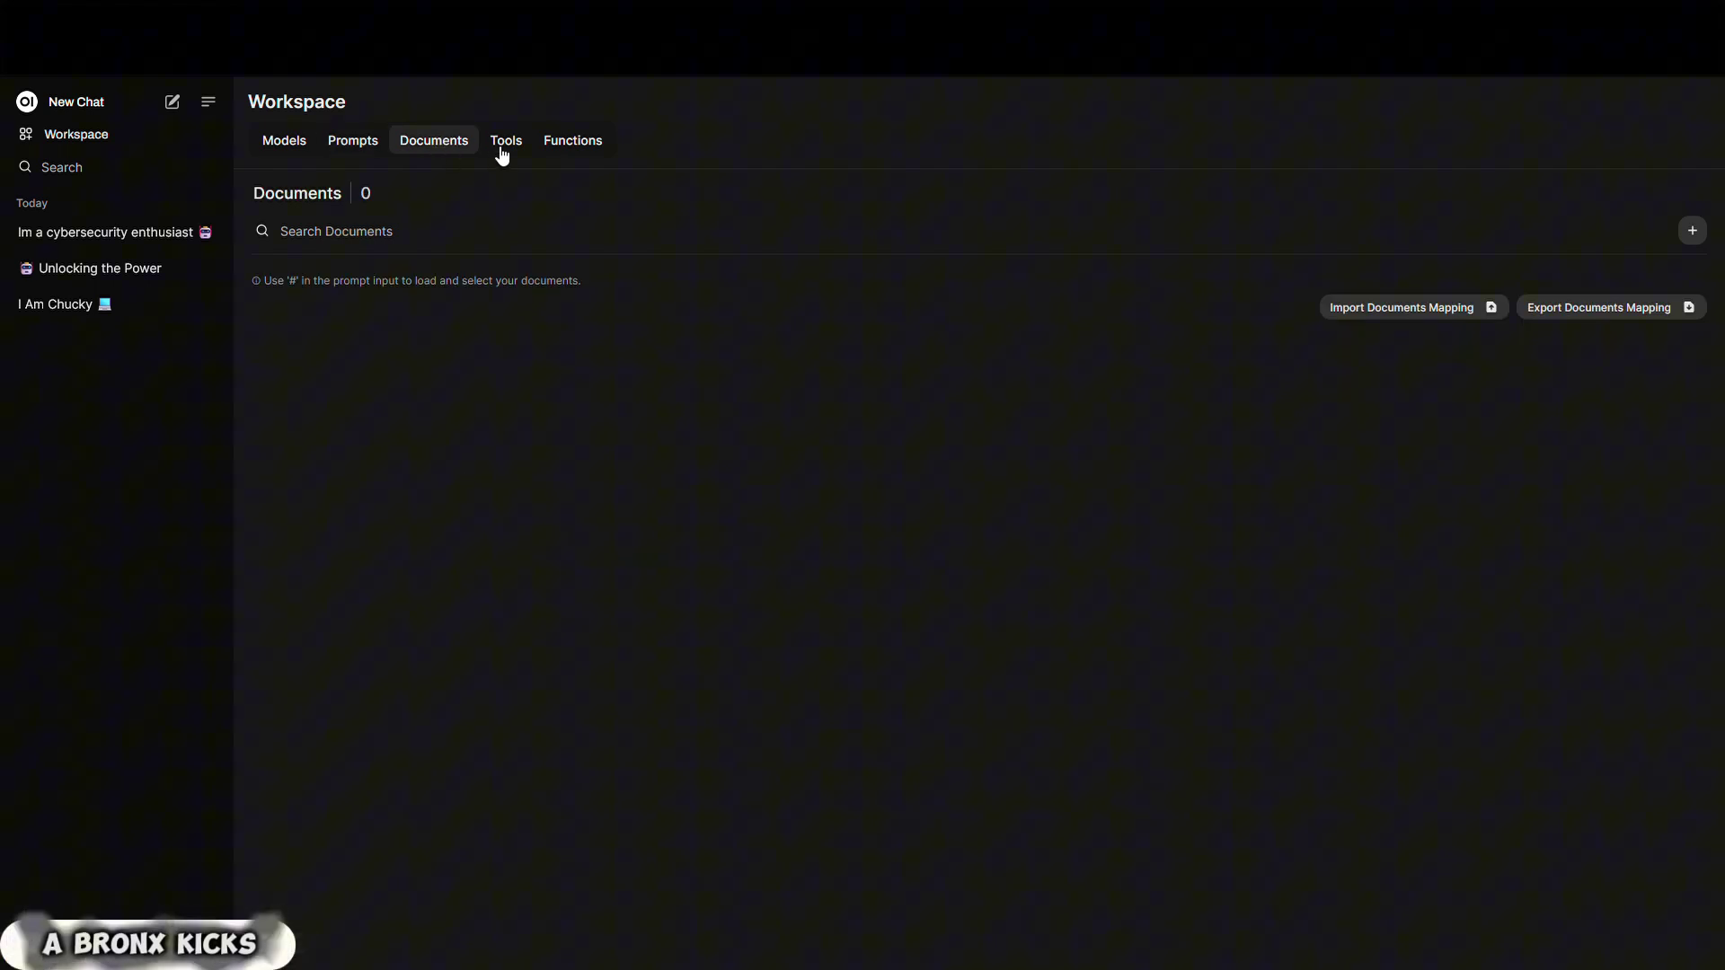
click(506, 144)
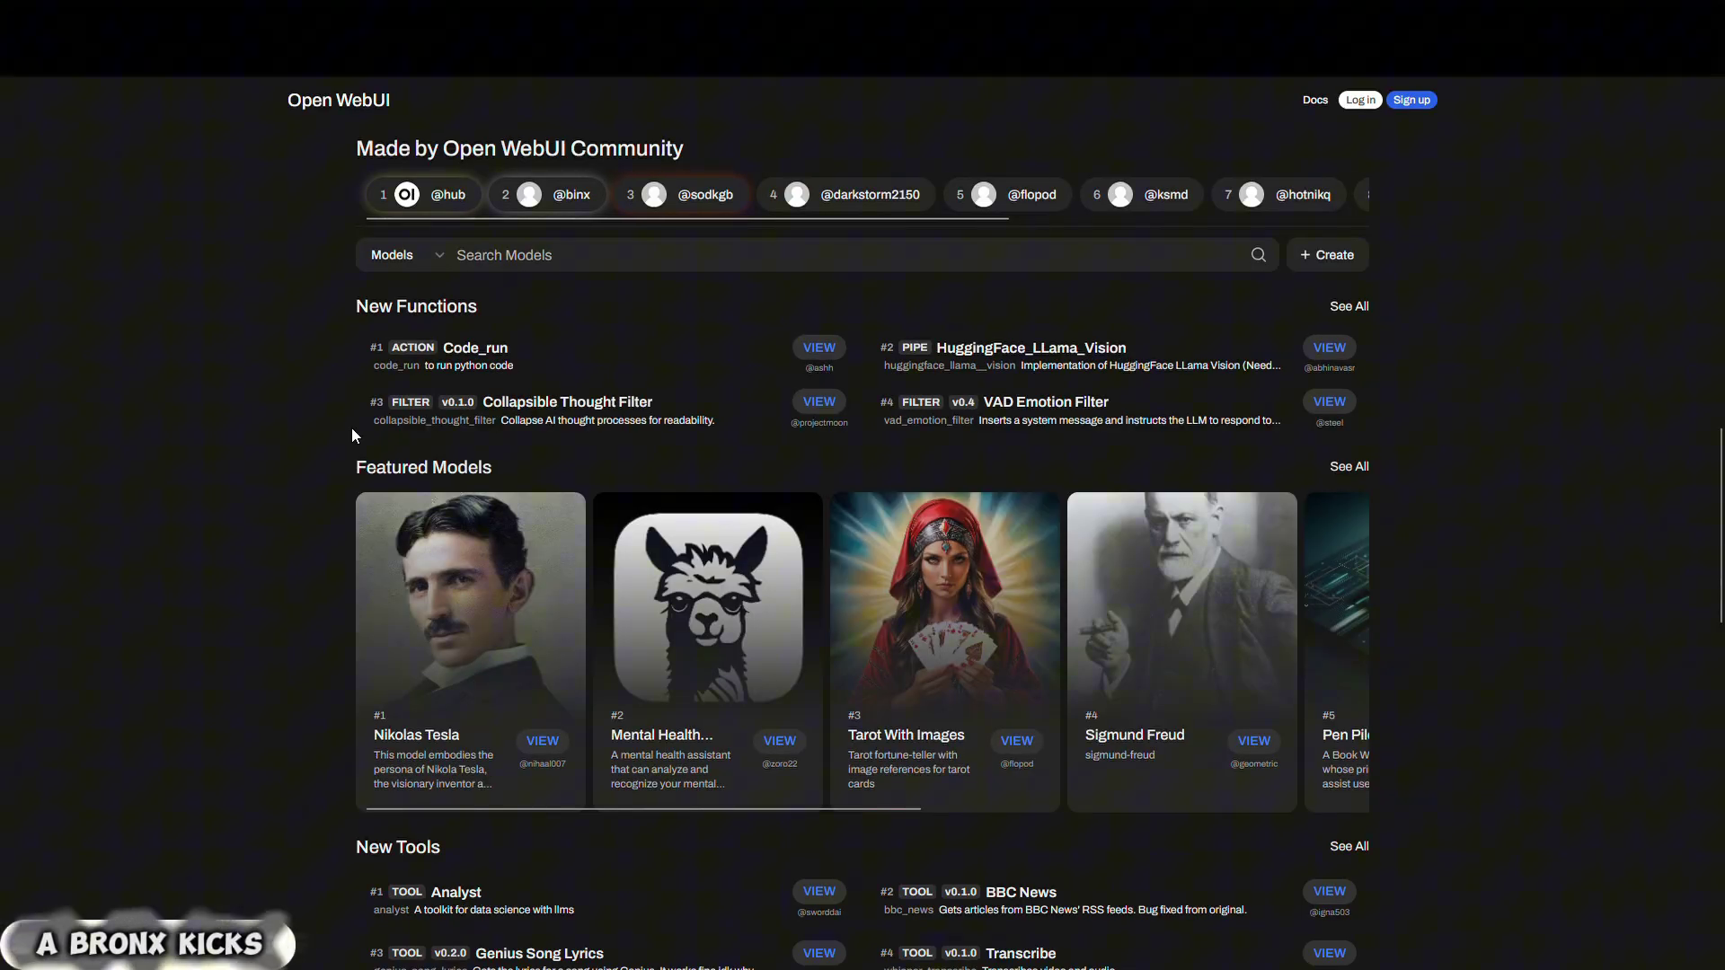
Scroll the community hub past Featured Models, New Tools and New Prompts to Top Models
scroll(352, 427, down, 1)
scroll(352, 427, down, 2)
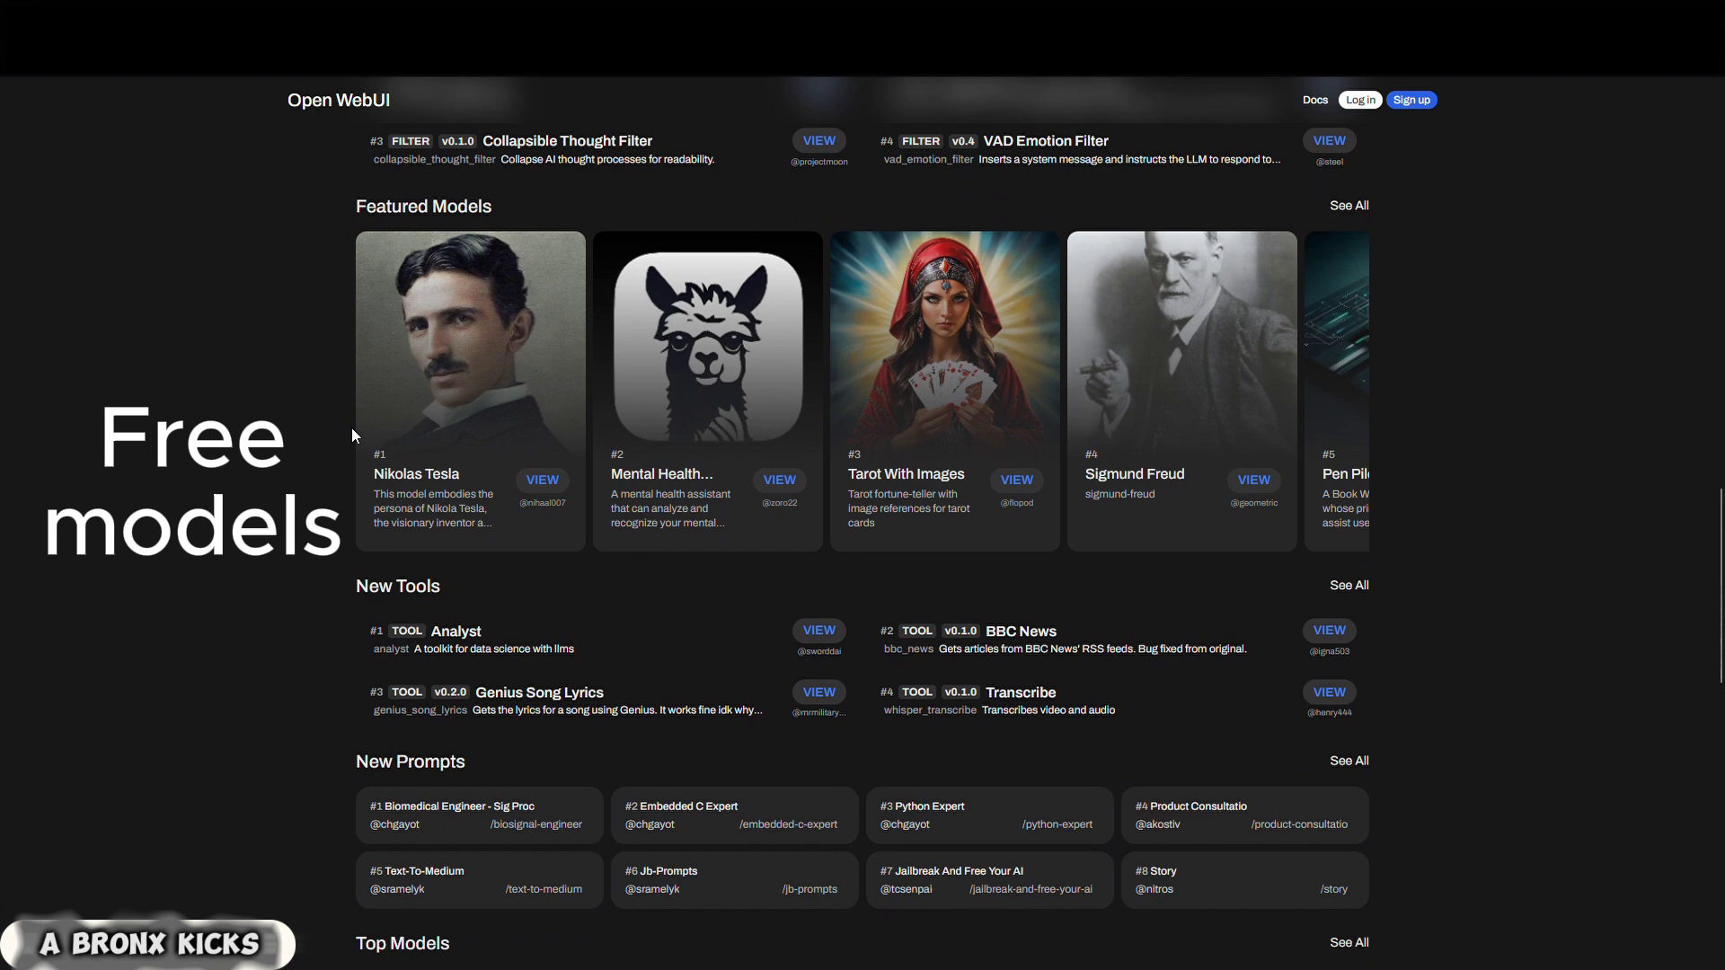
scroll(377, 532, right, 1)
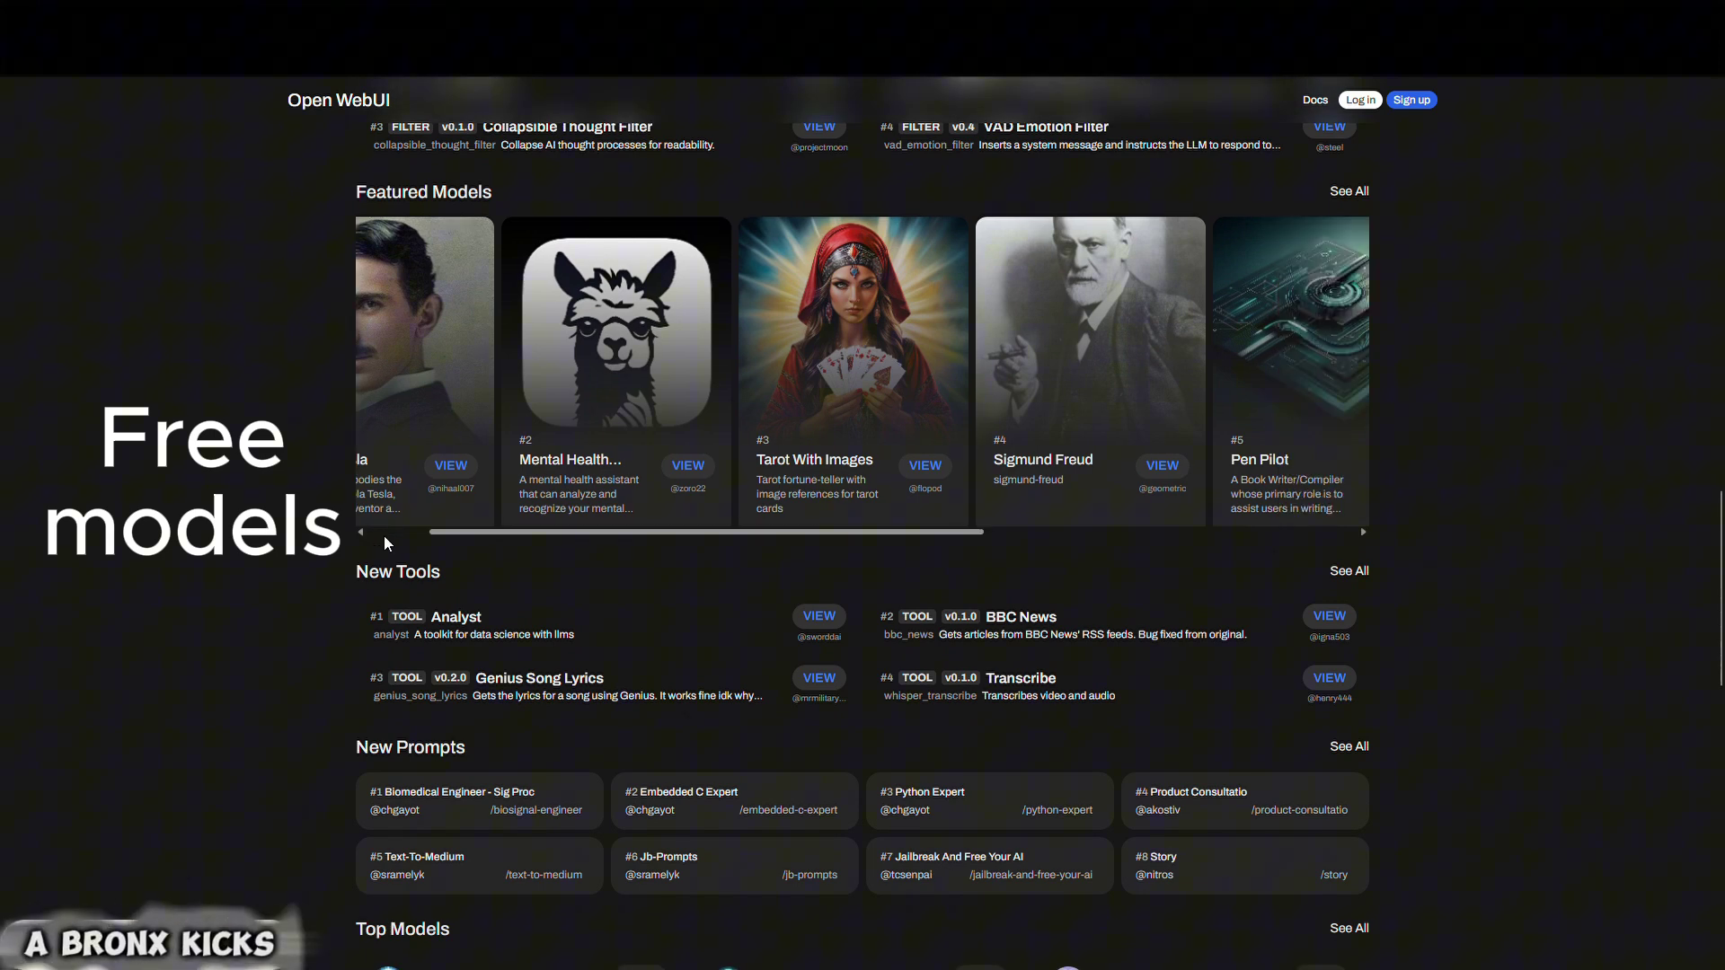
scroll(342, 605, down, 1)
scroll(338, 597, down, 2)
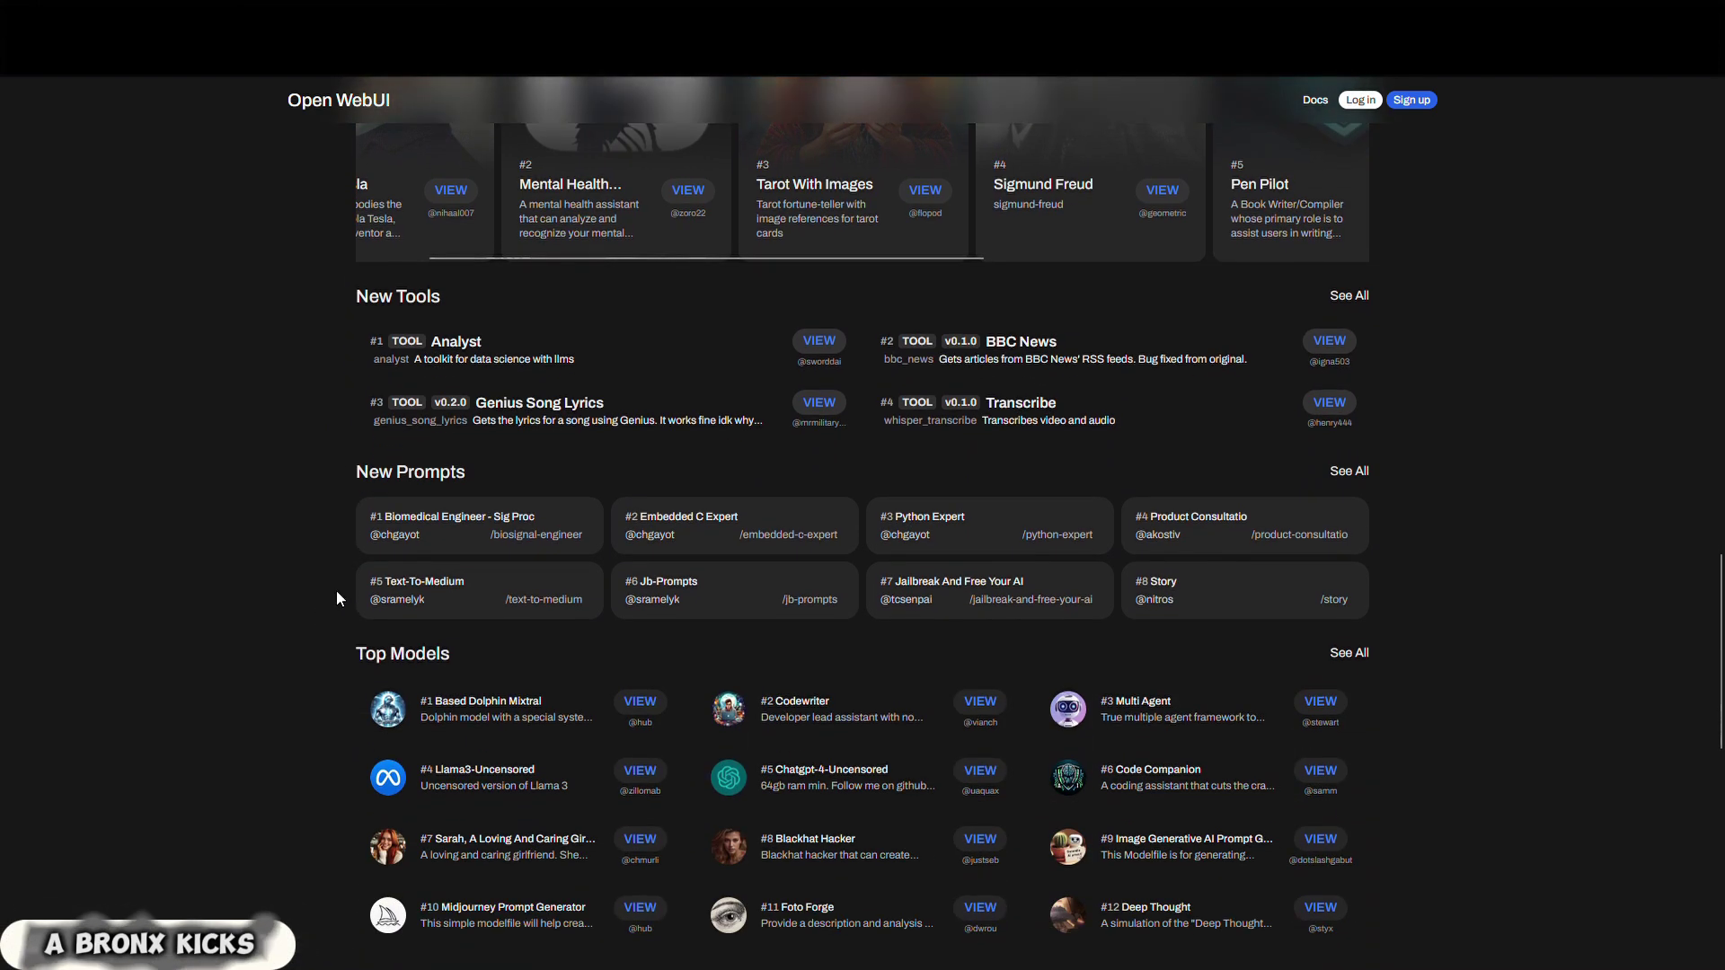
scroll(336, 589, down, 1)
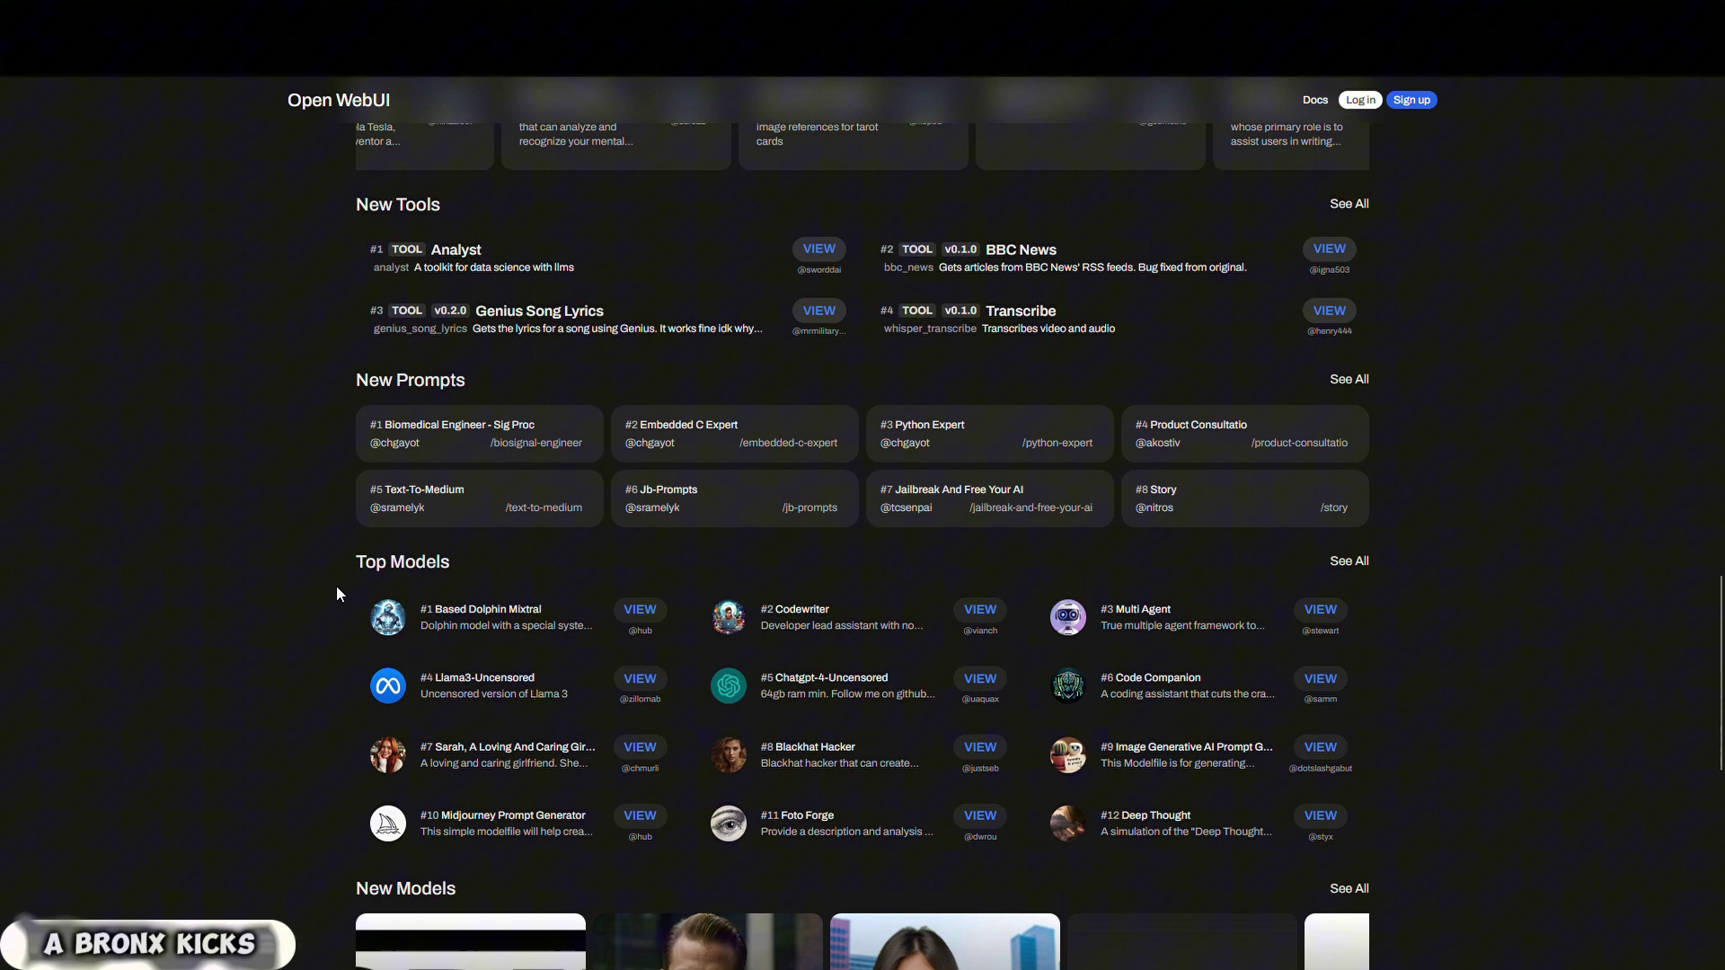
scroll(400, 569, down, 1)
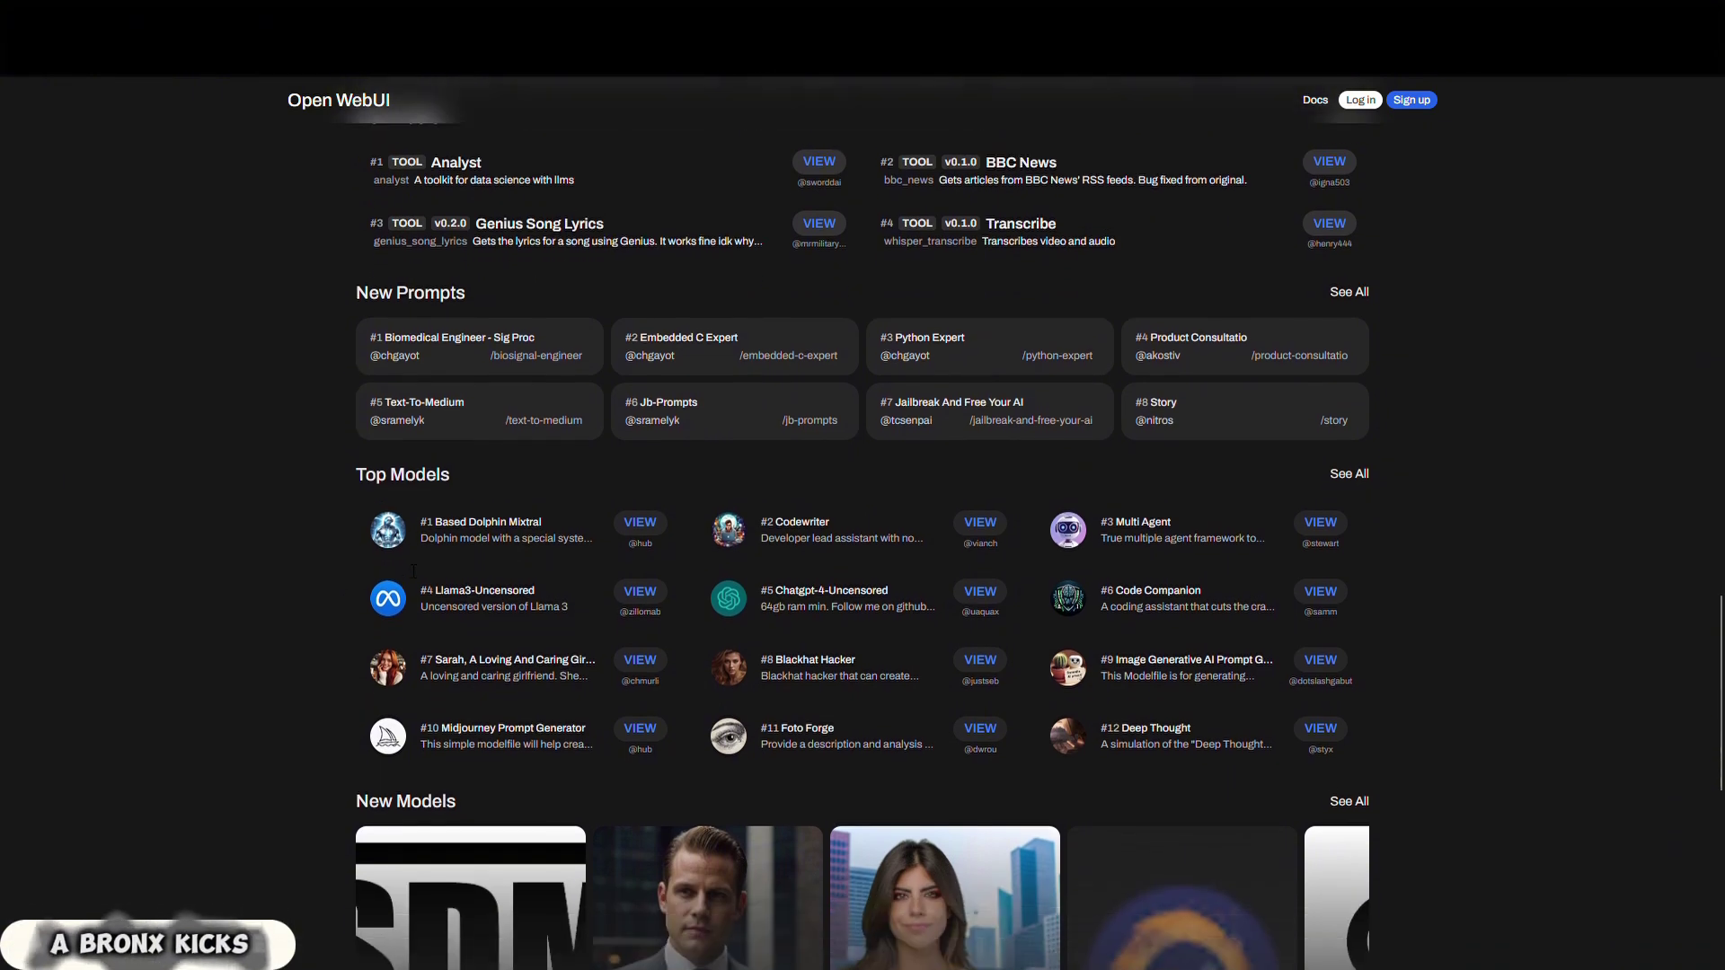
scroll(404, 568, up, 2)
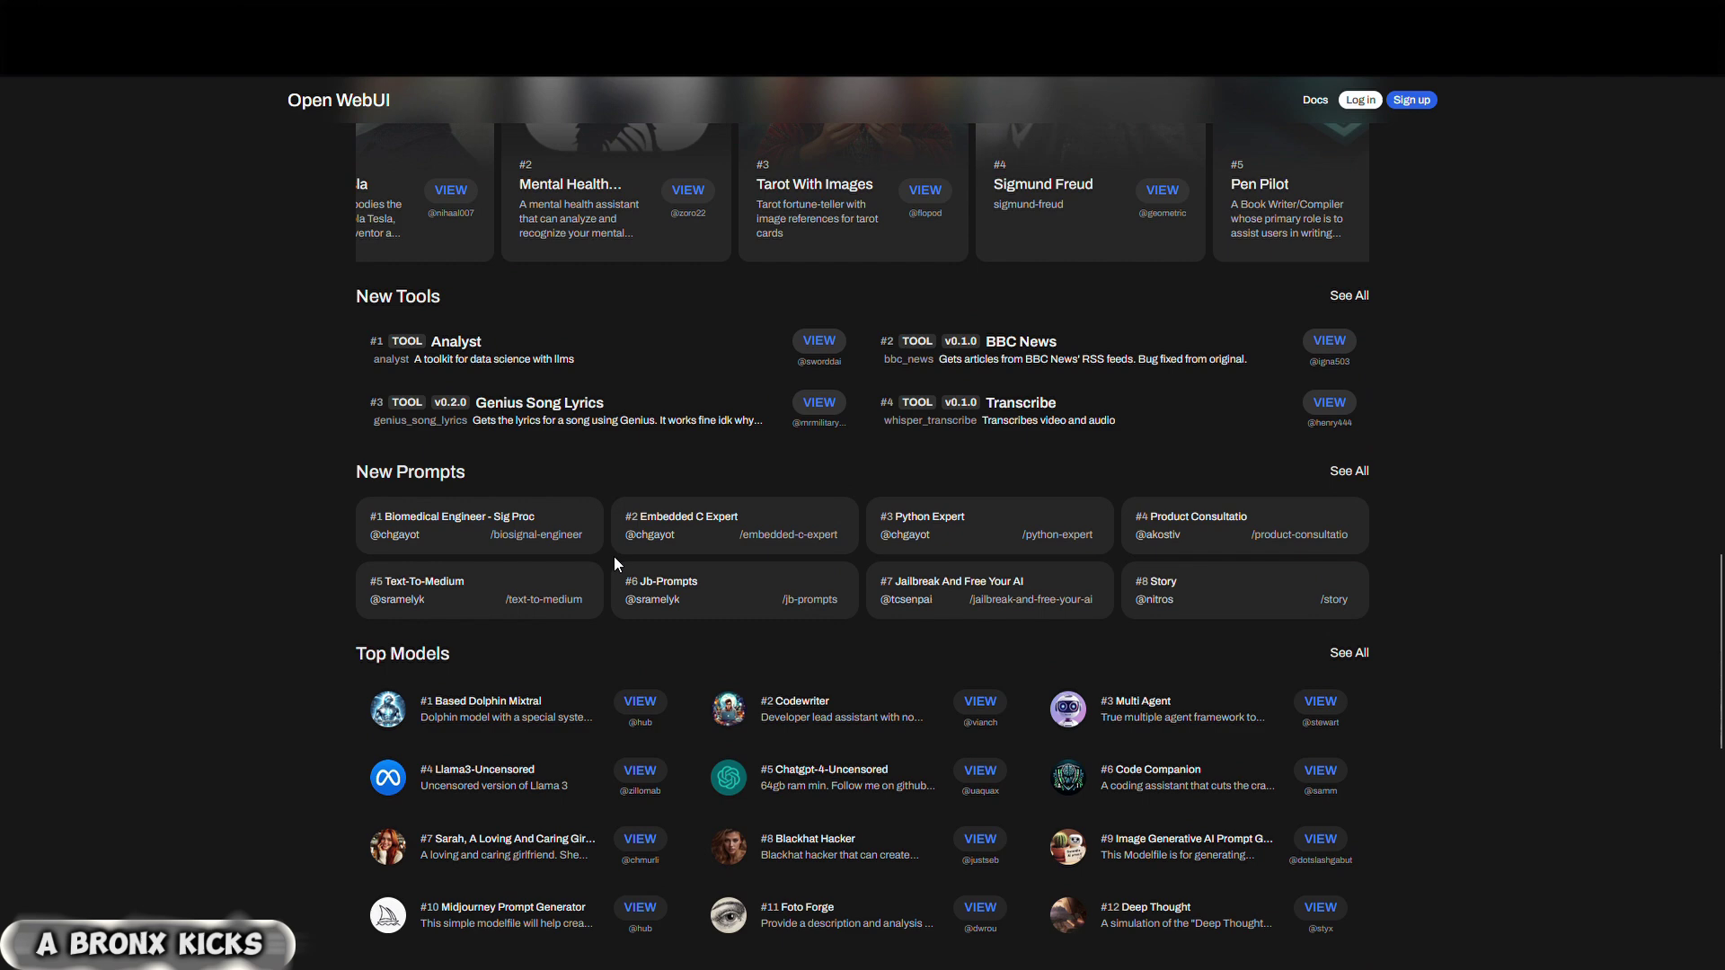
scroll(898, 558, down, 2)
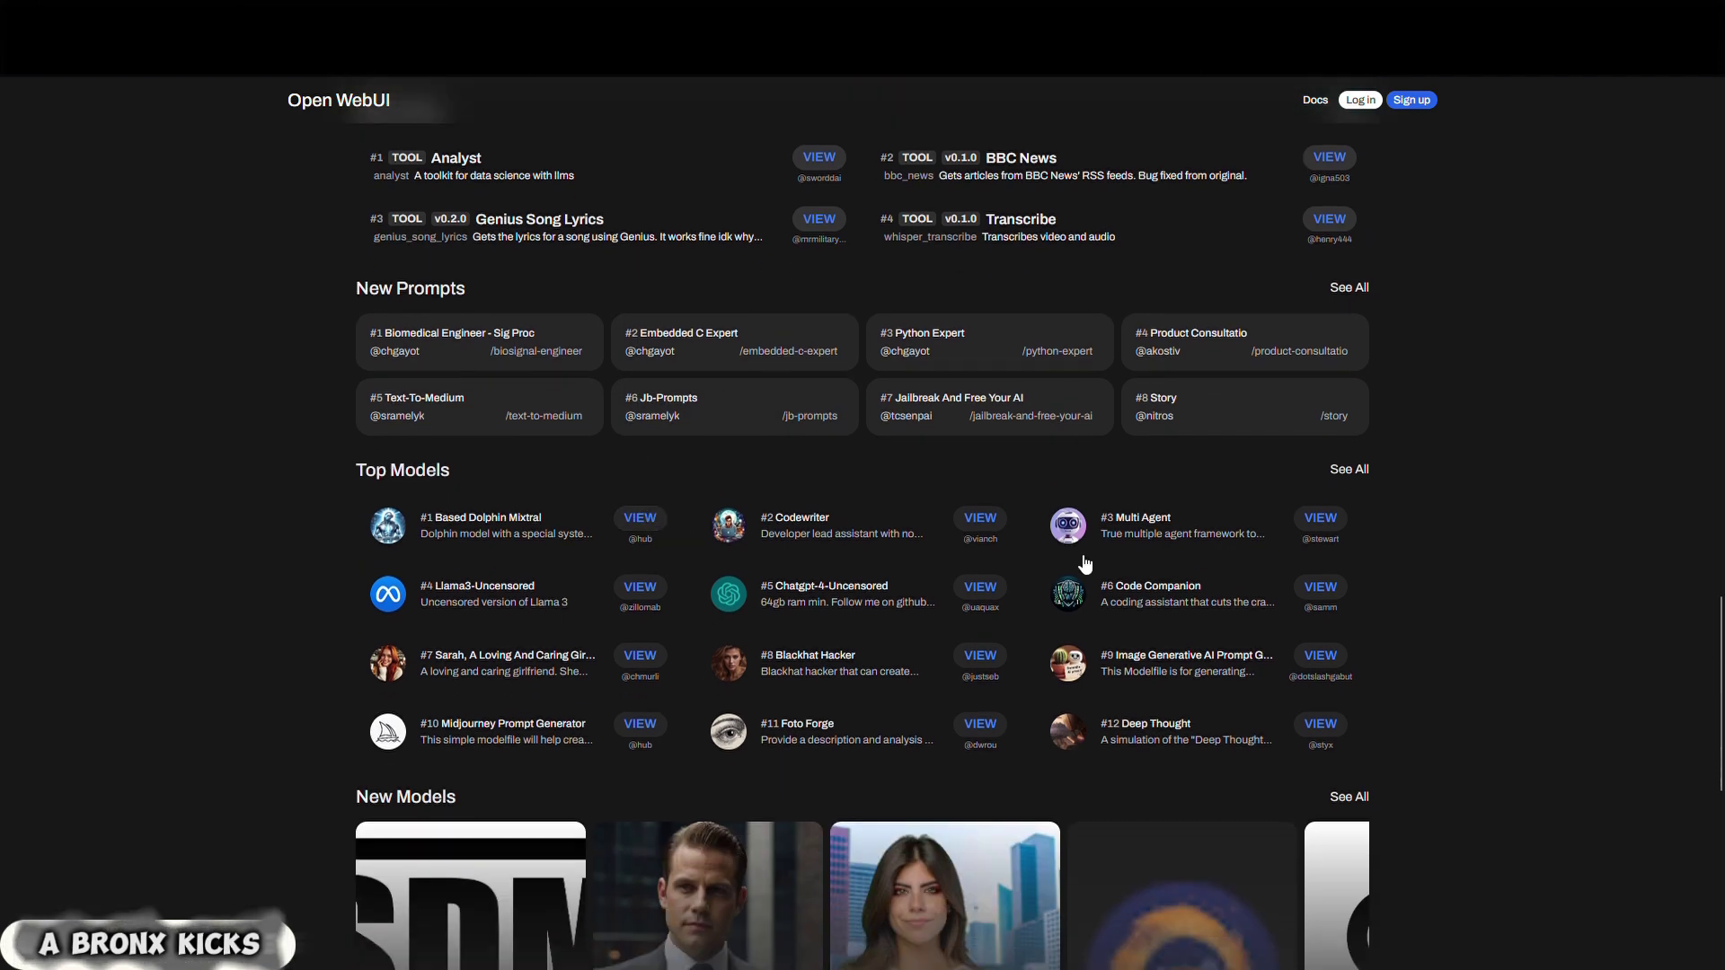
Open the full list of community top models and scroll down through it
click(1344, 472)
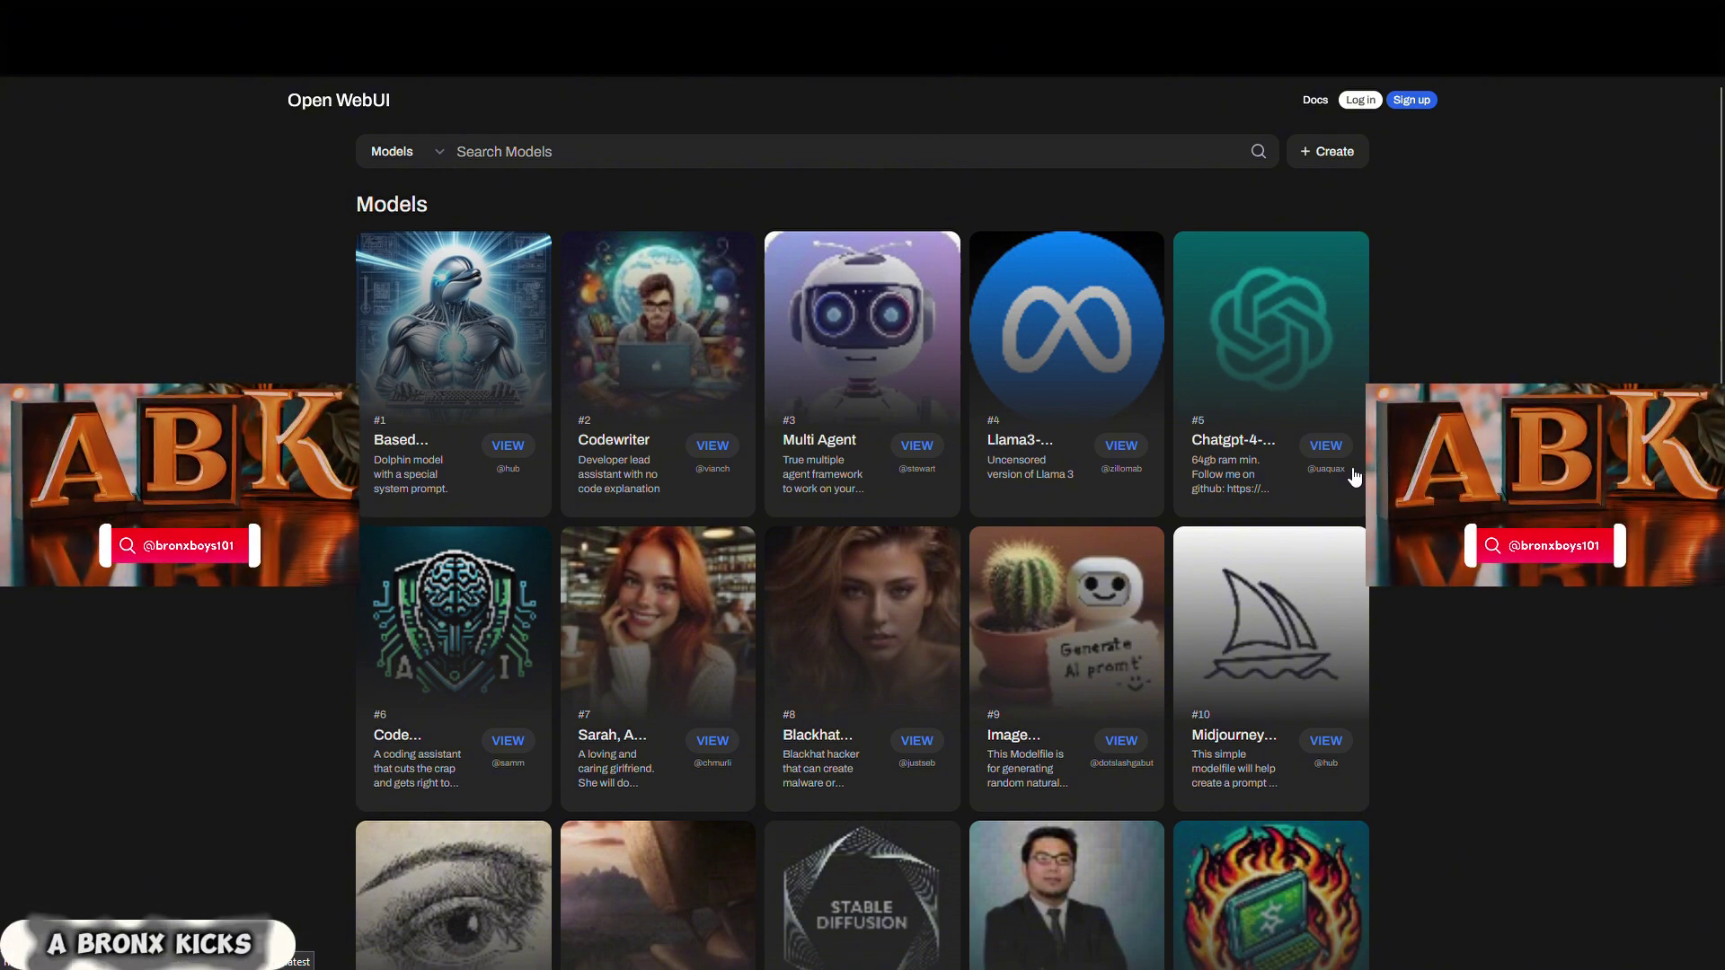
scroll(1354, 476, down, 4)
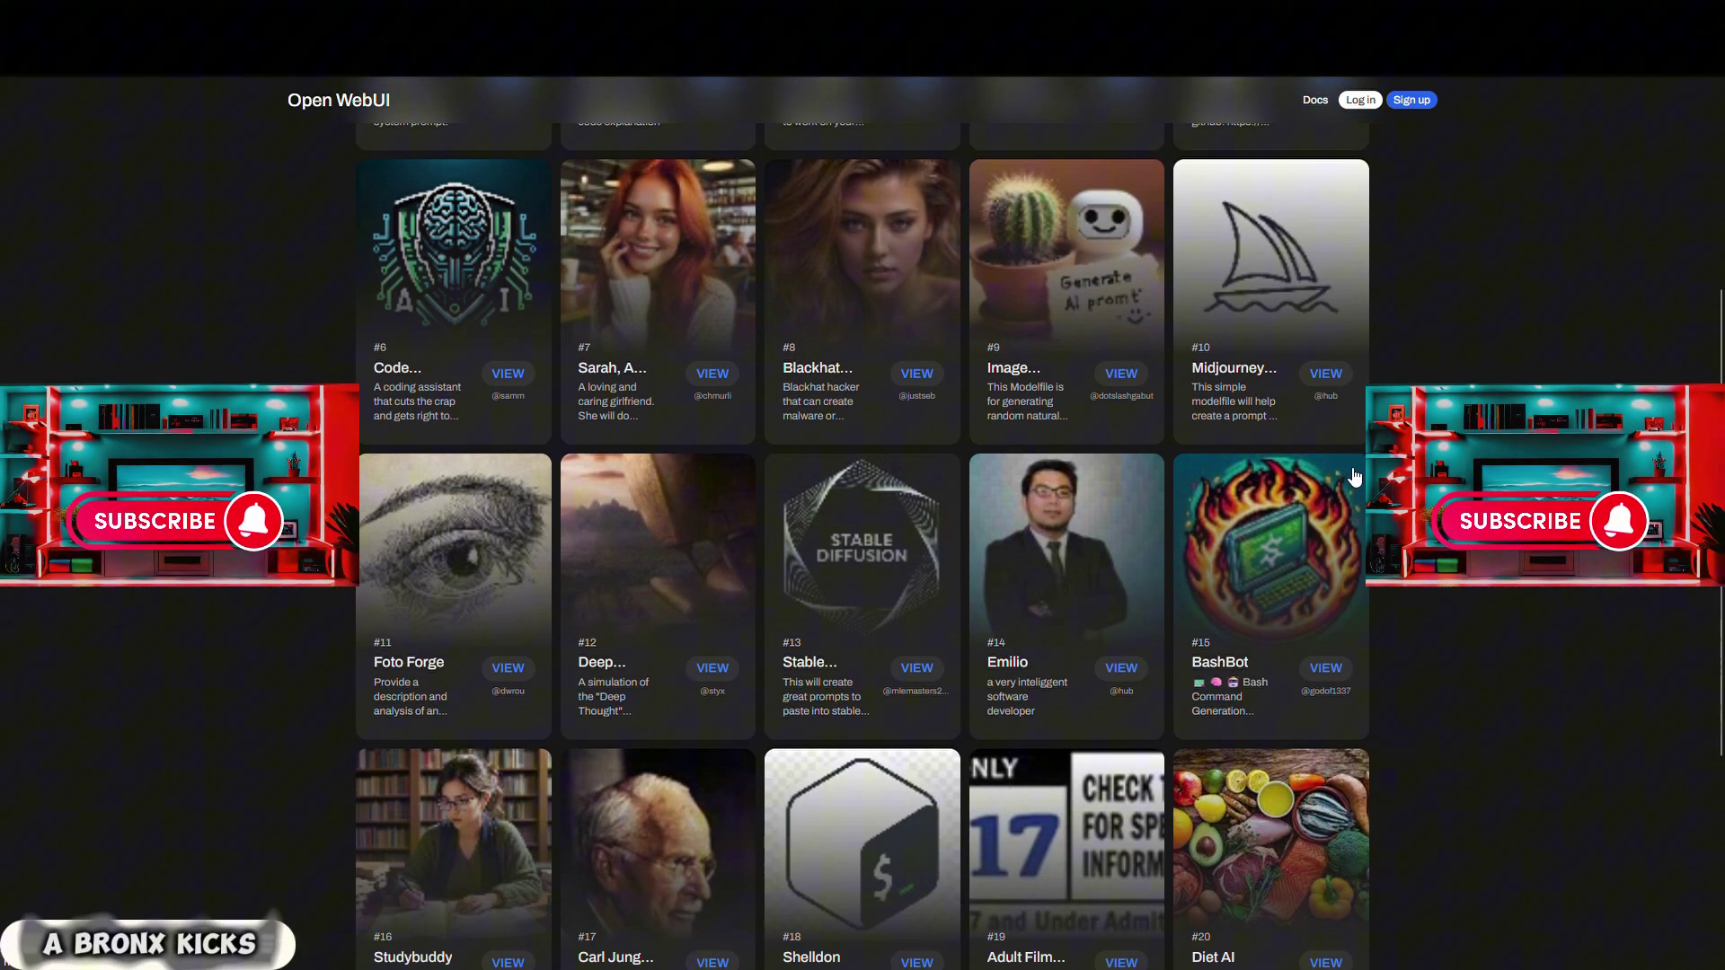
scroll(1354, 476, down, 3)
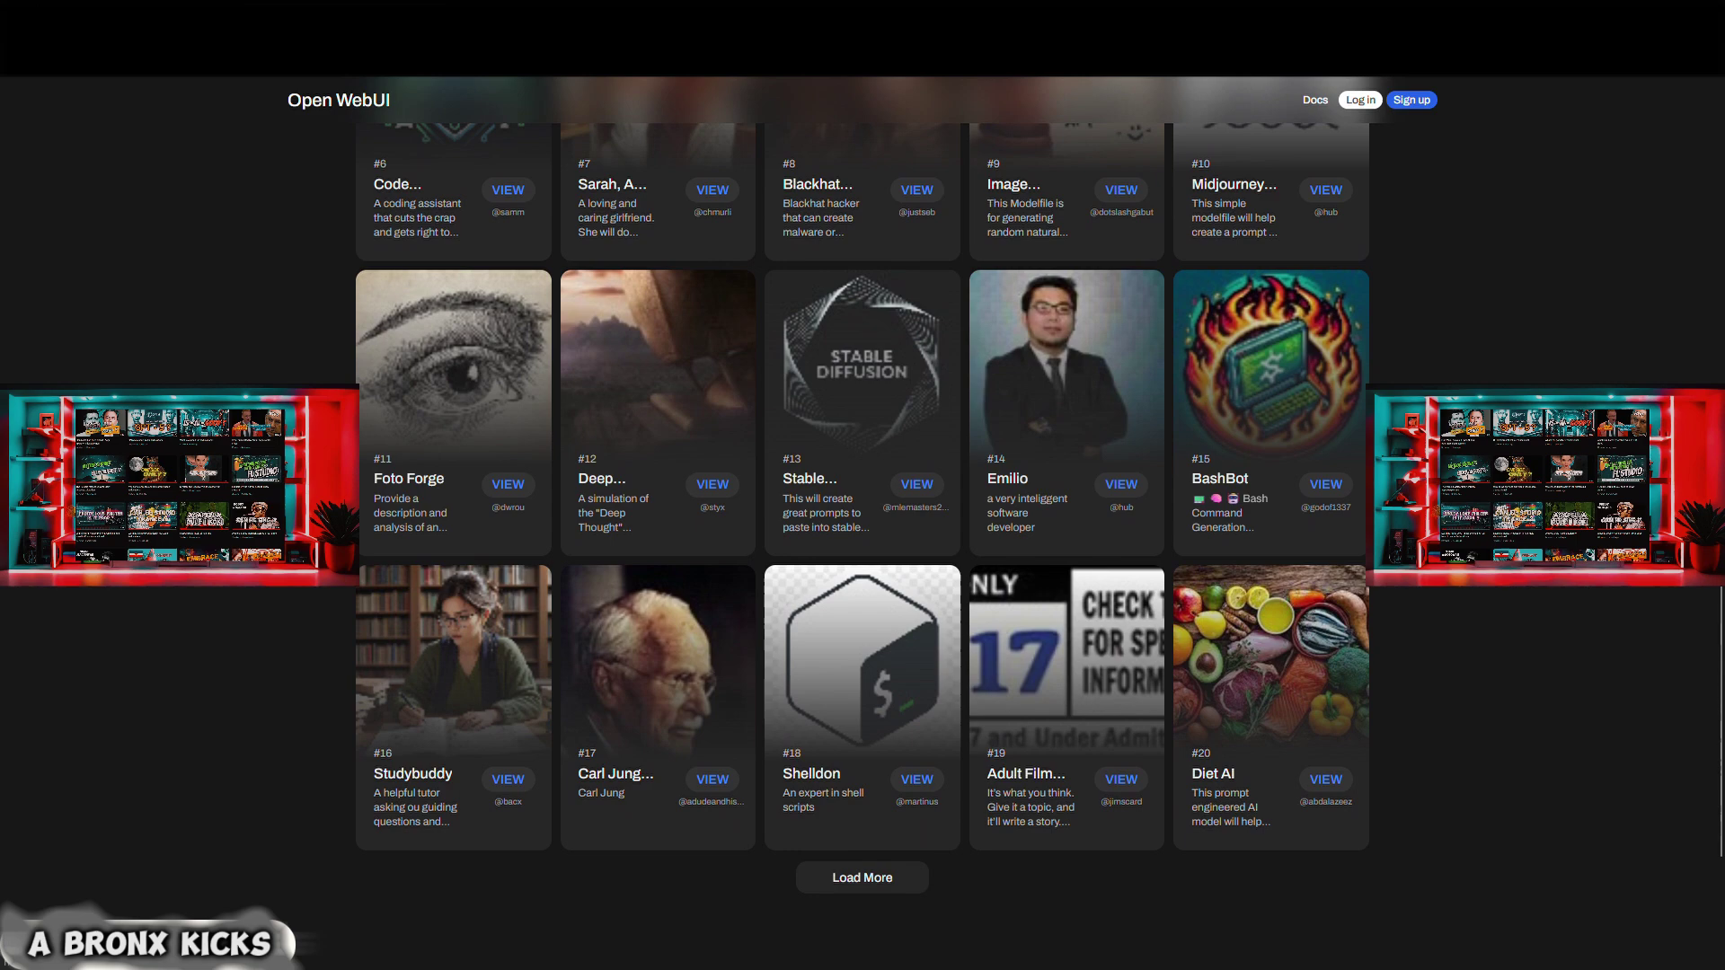
scroll(1199, 489, down, 2)
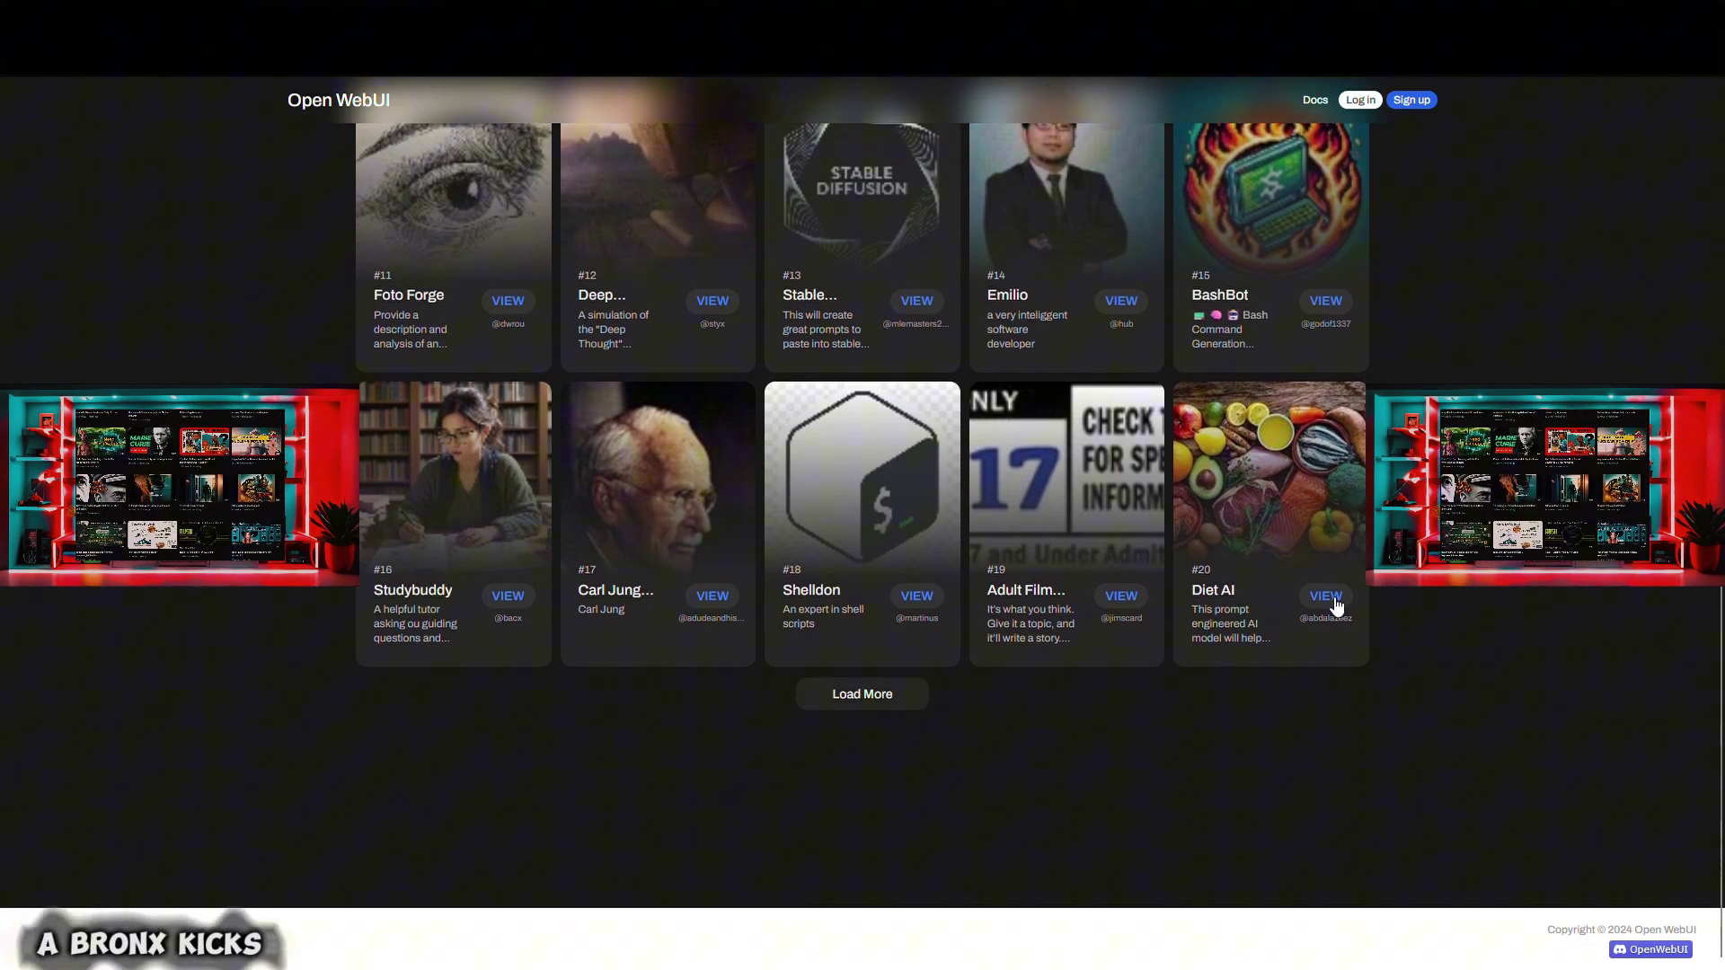
Load more community models and scroll through the new cards #21–#33
click(863, 693)
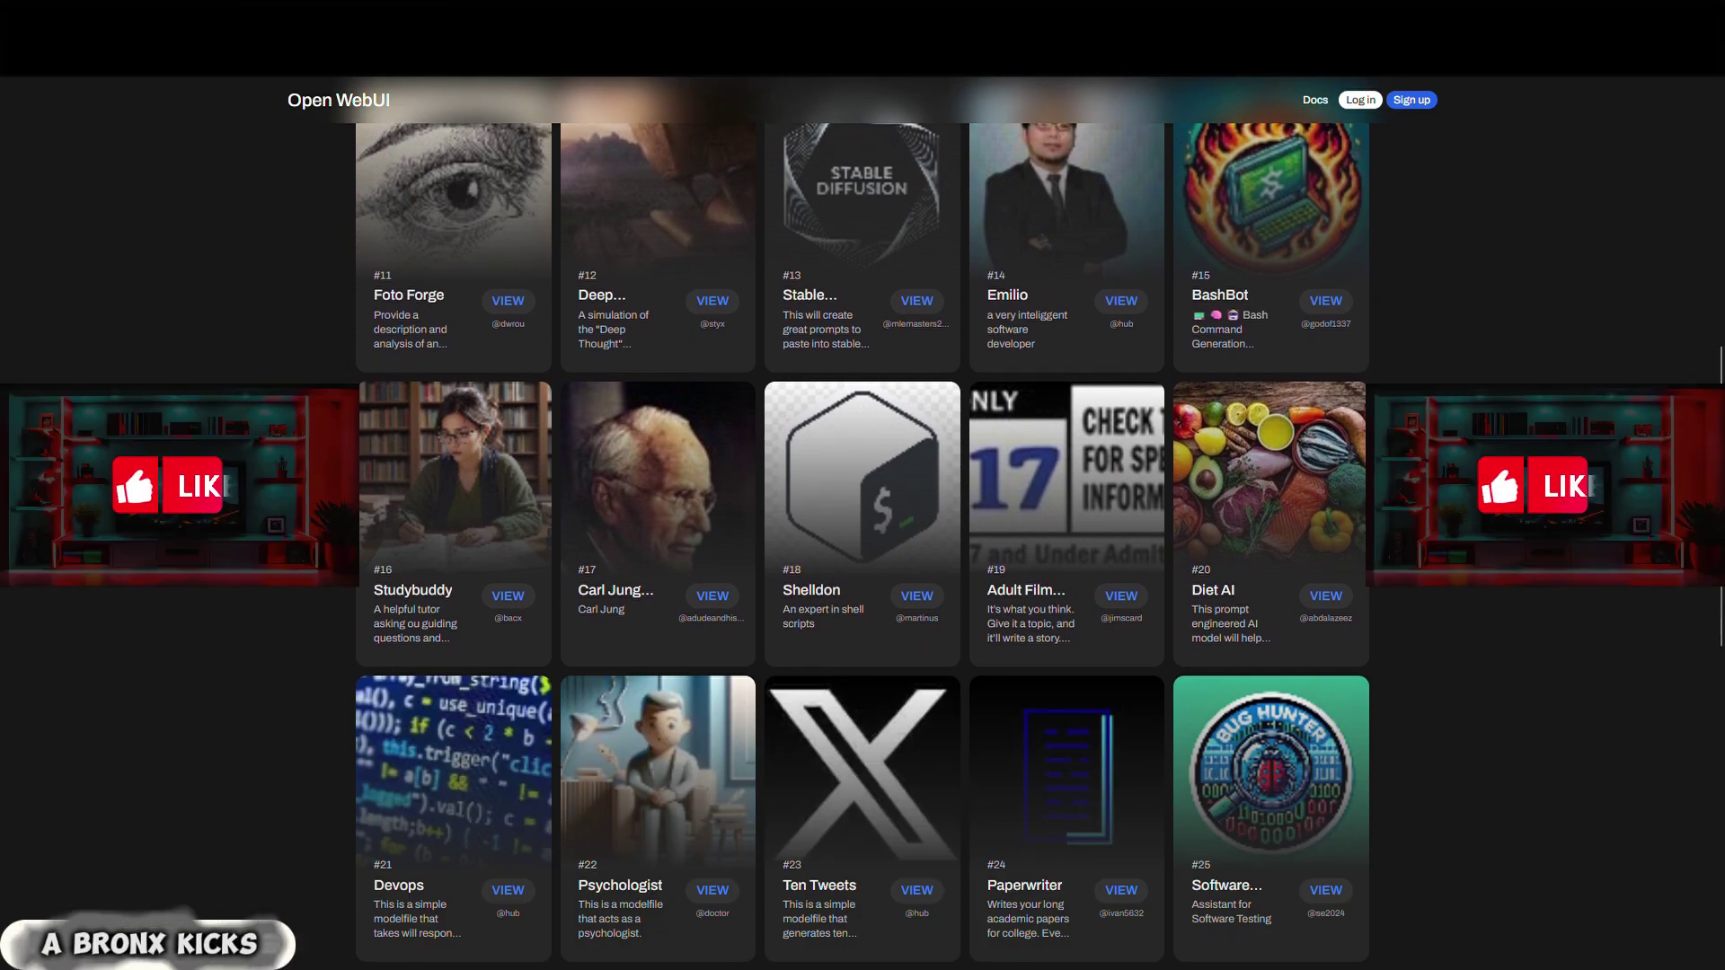
scroll(863, 522, down, 3)
scroll(862, 521, down, 2)
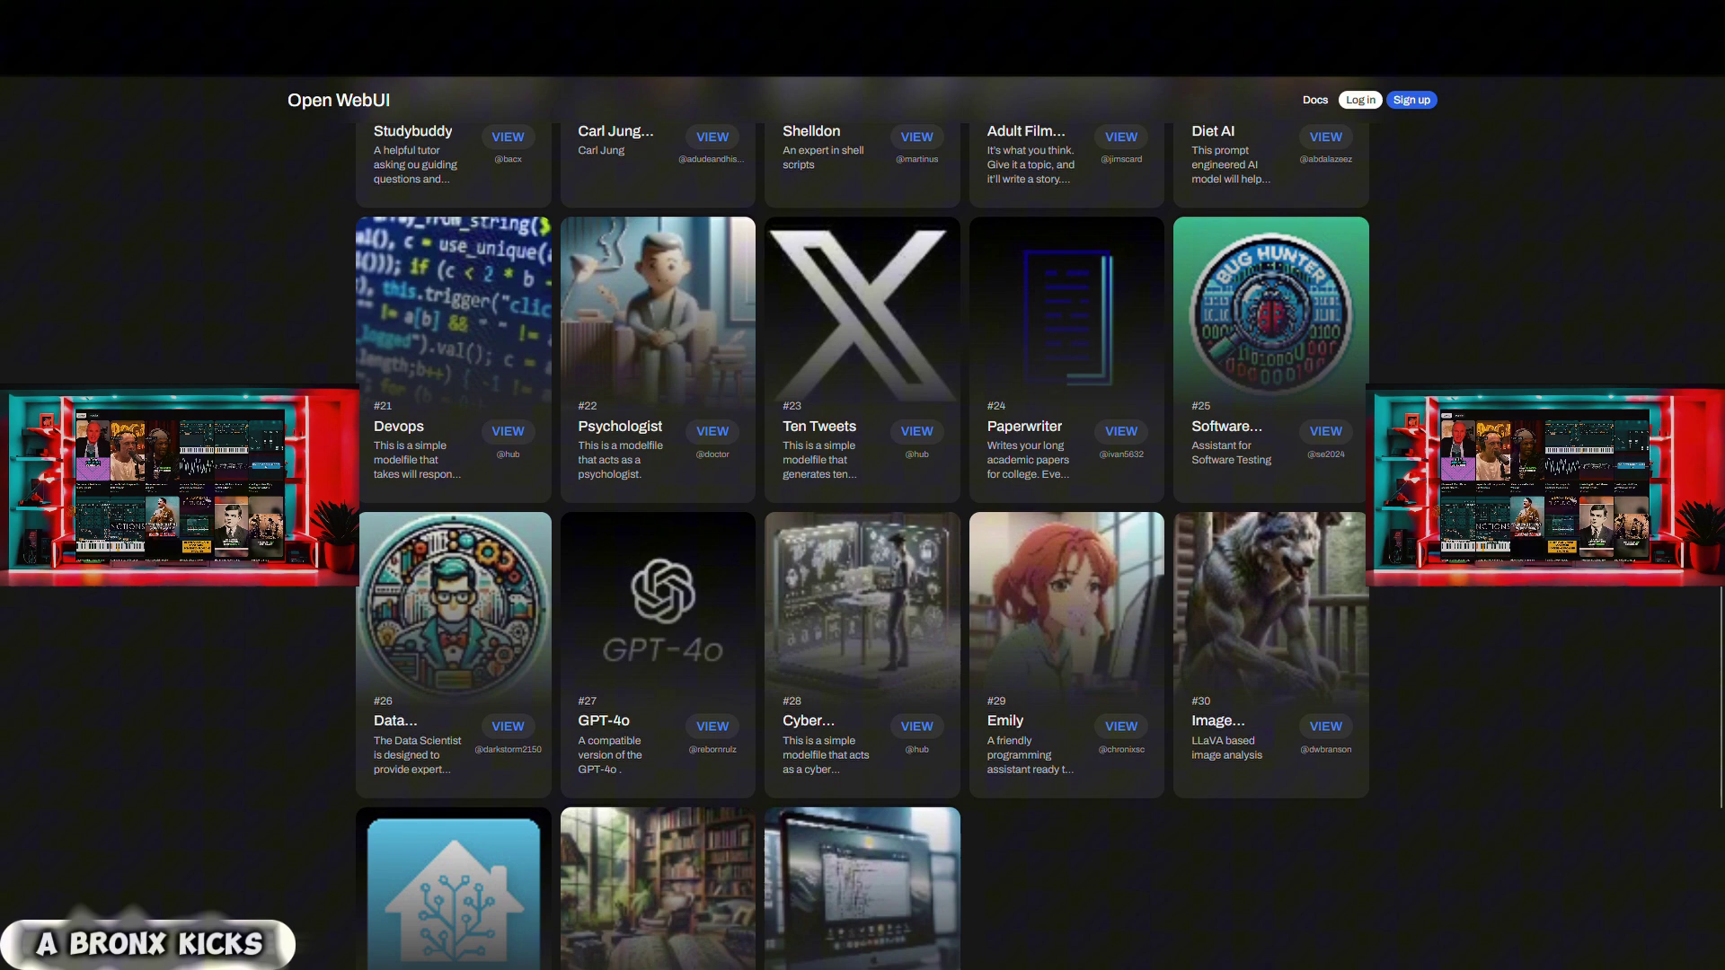
scroll(862, 521, down, 5)
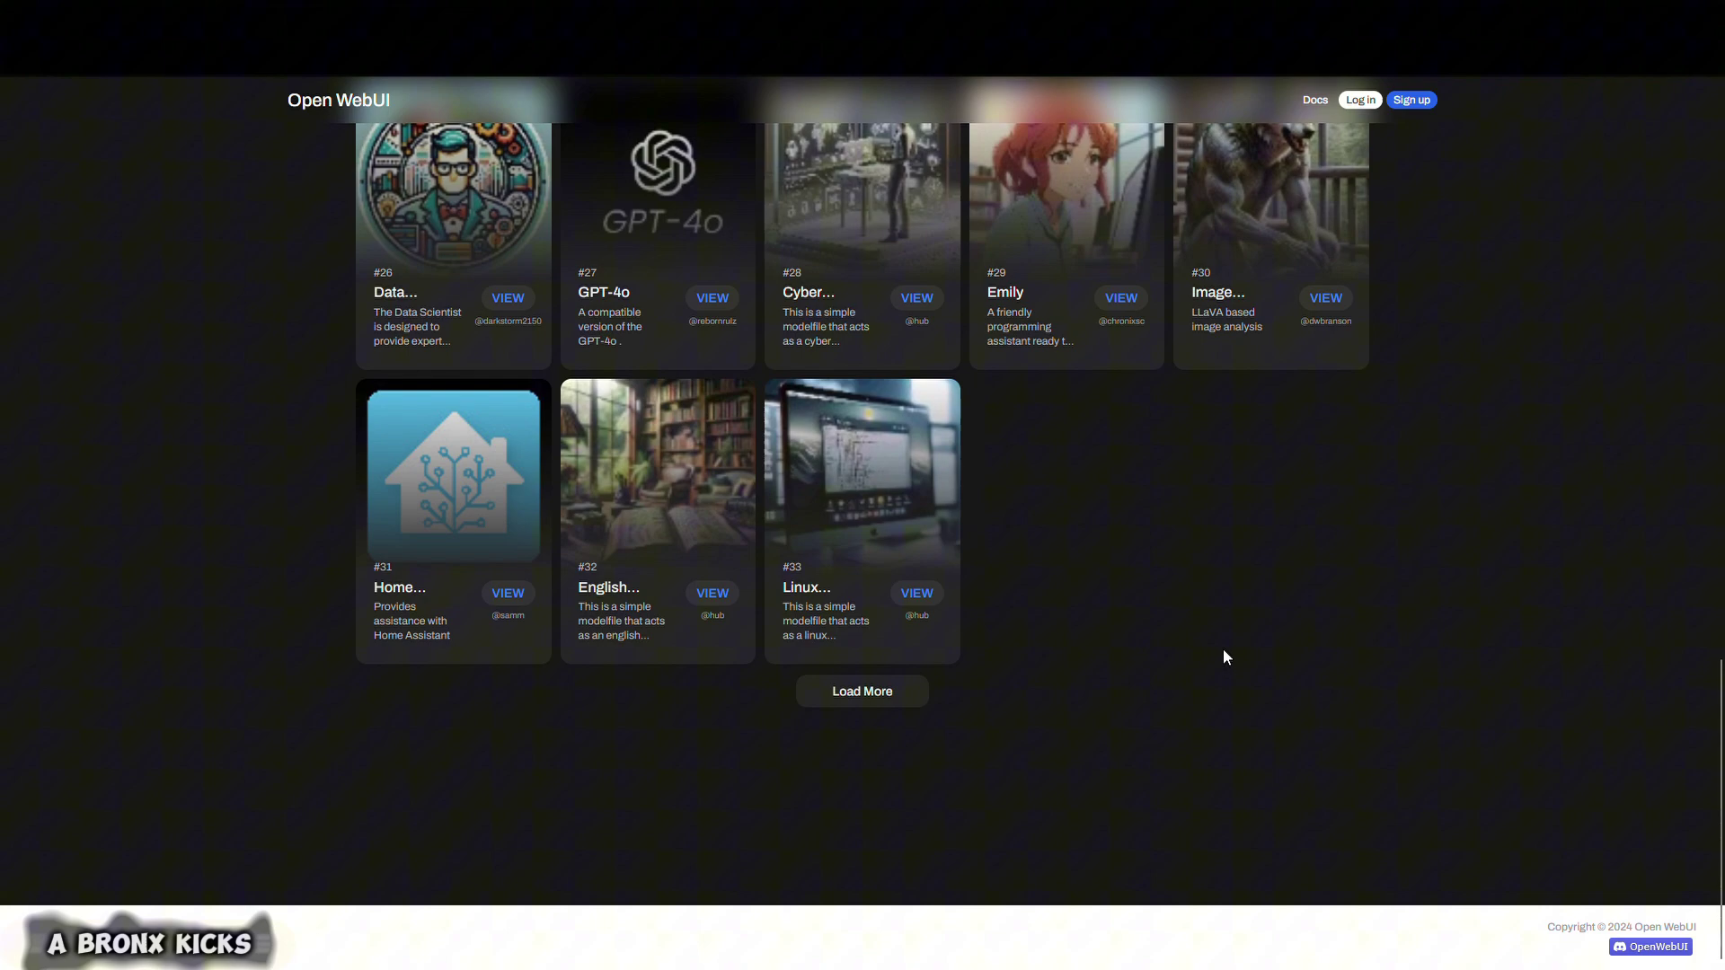
scroll(1224, 647, up, 10)
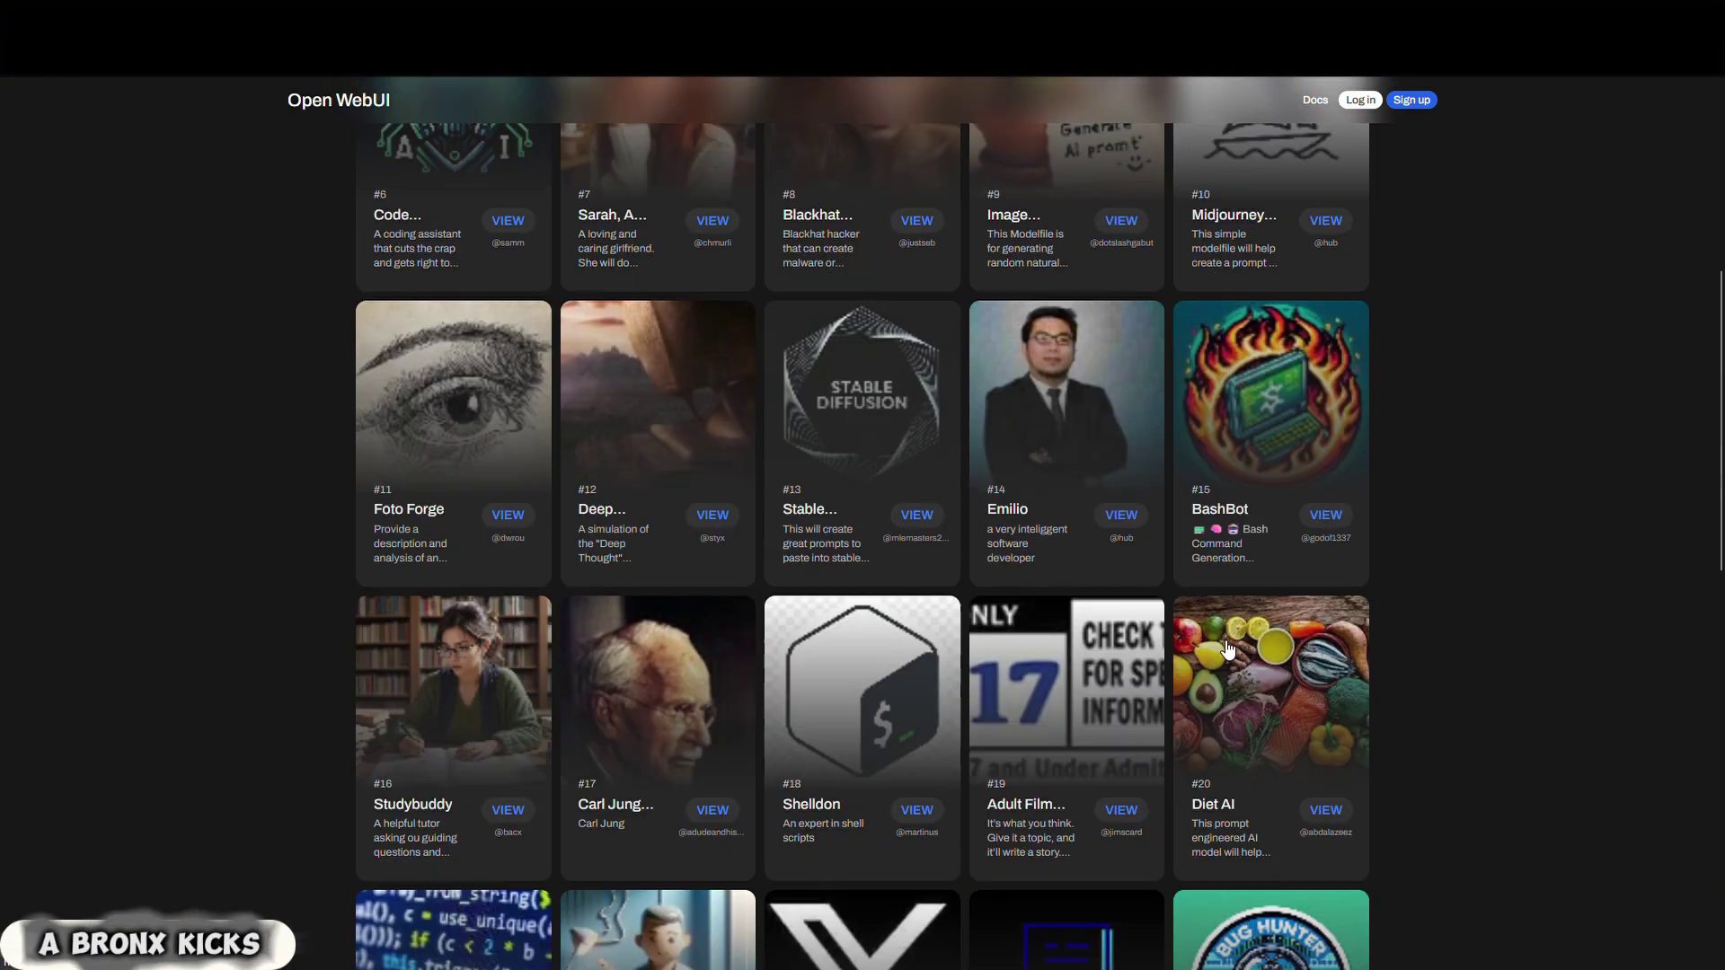
scroll(1228, 647, up, 5)
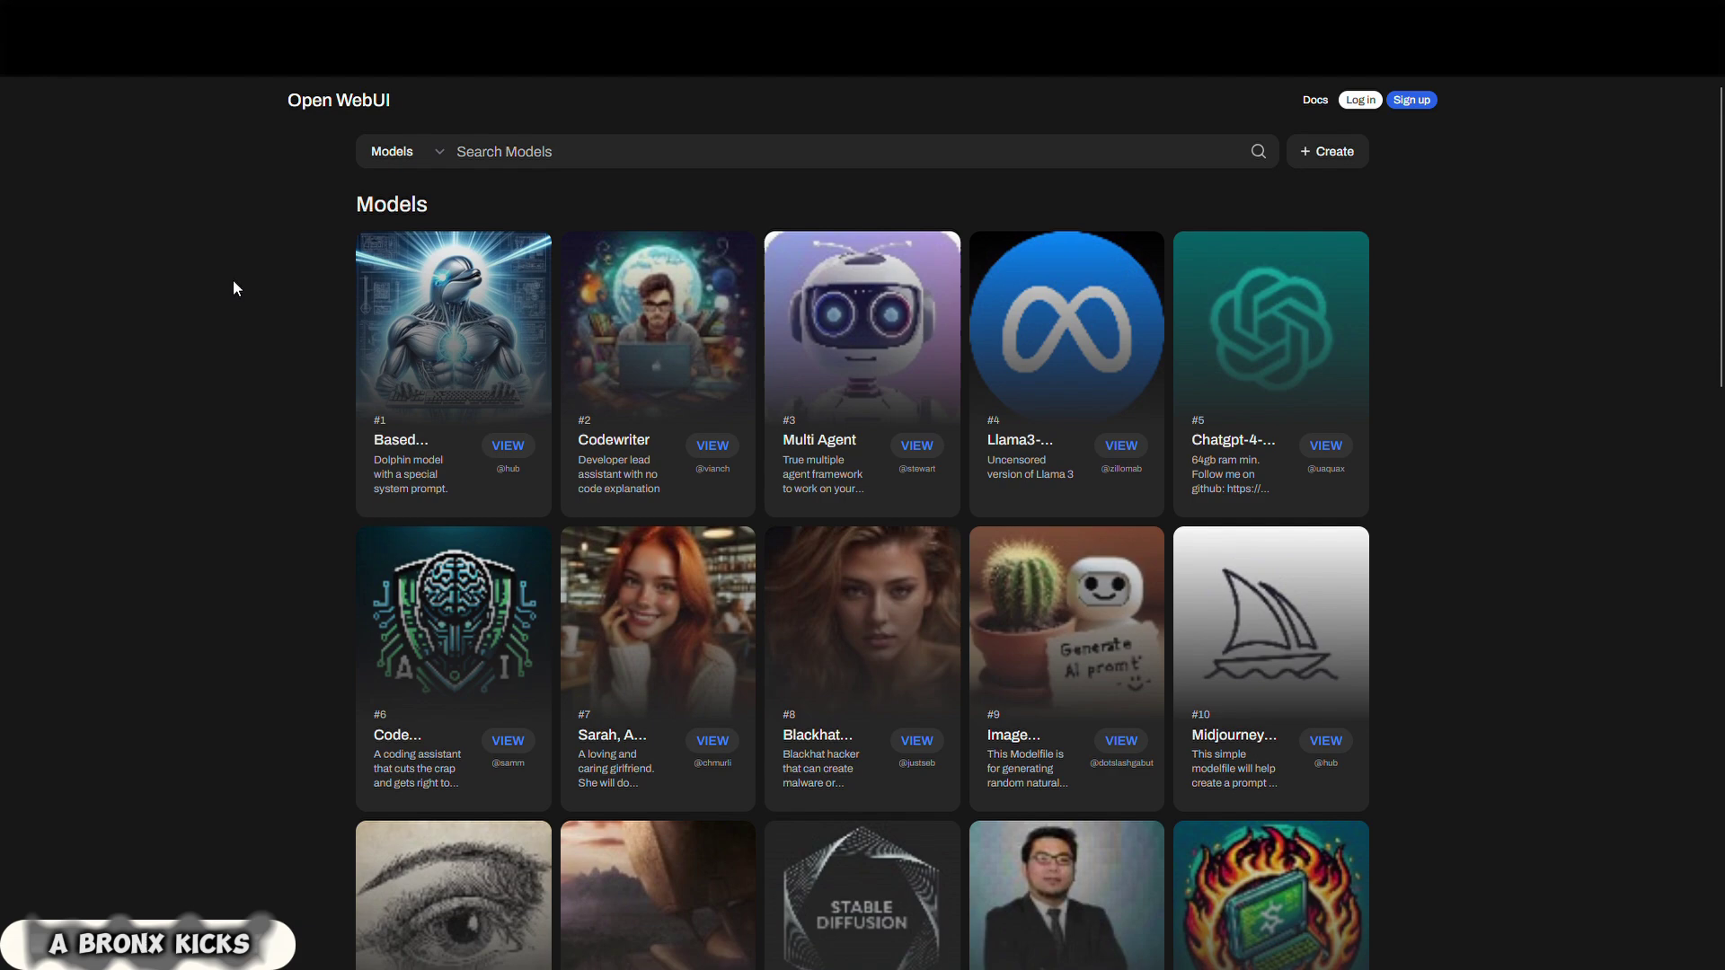
scroll(234, 283, down, 13)
scroll(235, 288, up, 3)
scroll(235, 283, up, 10)
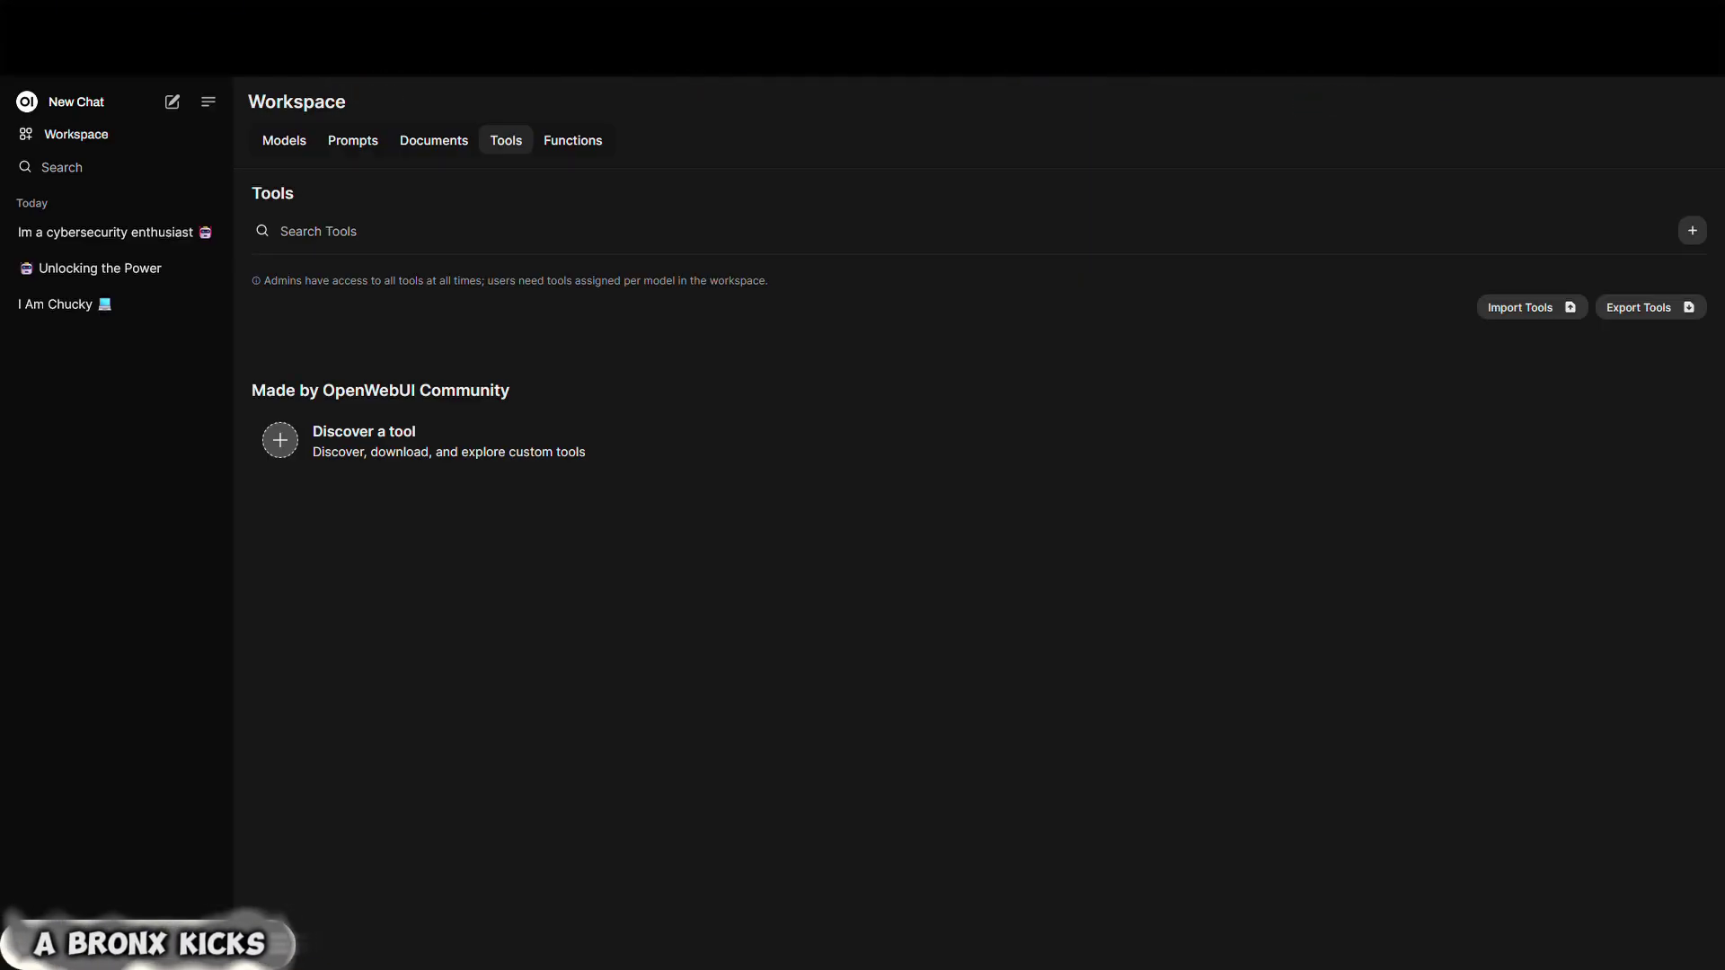
Open the Open WebUI Community page for discovering functions from Workspace Functions
click(545, 151)
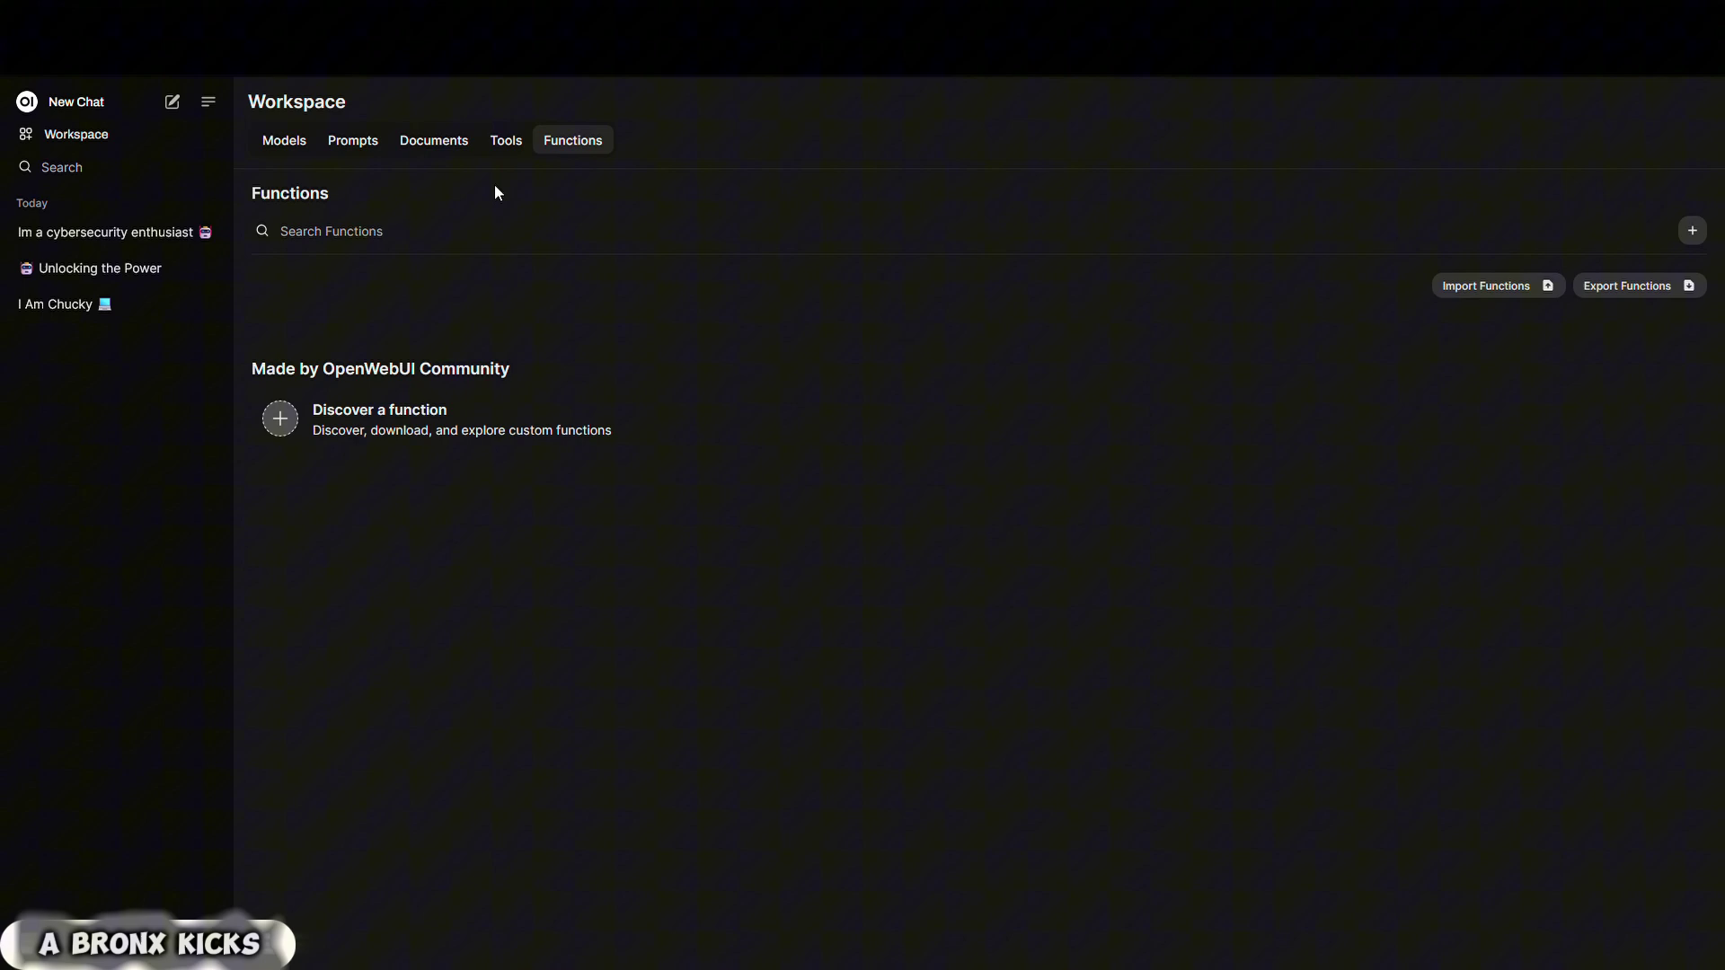
click(284, 422)
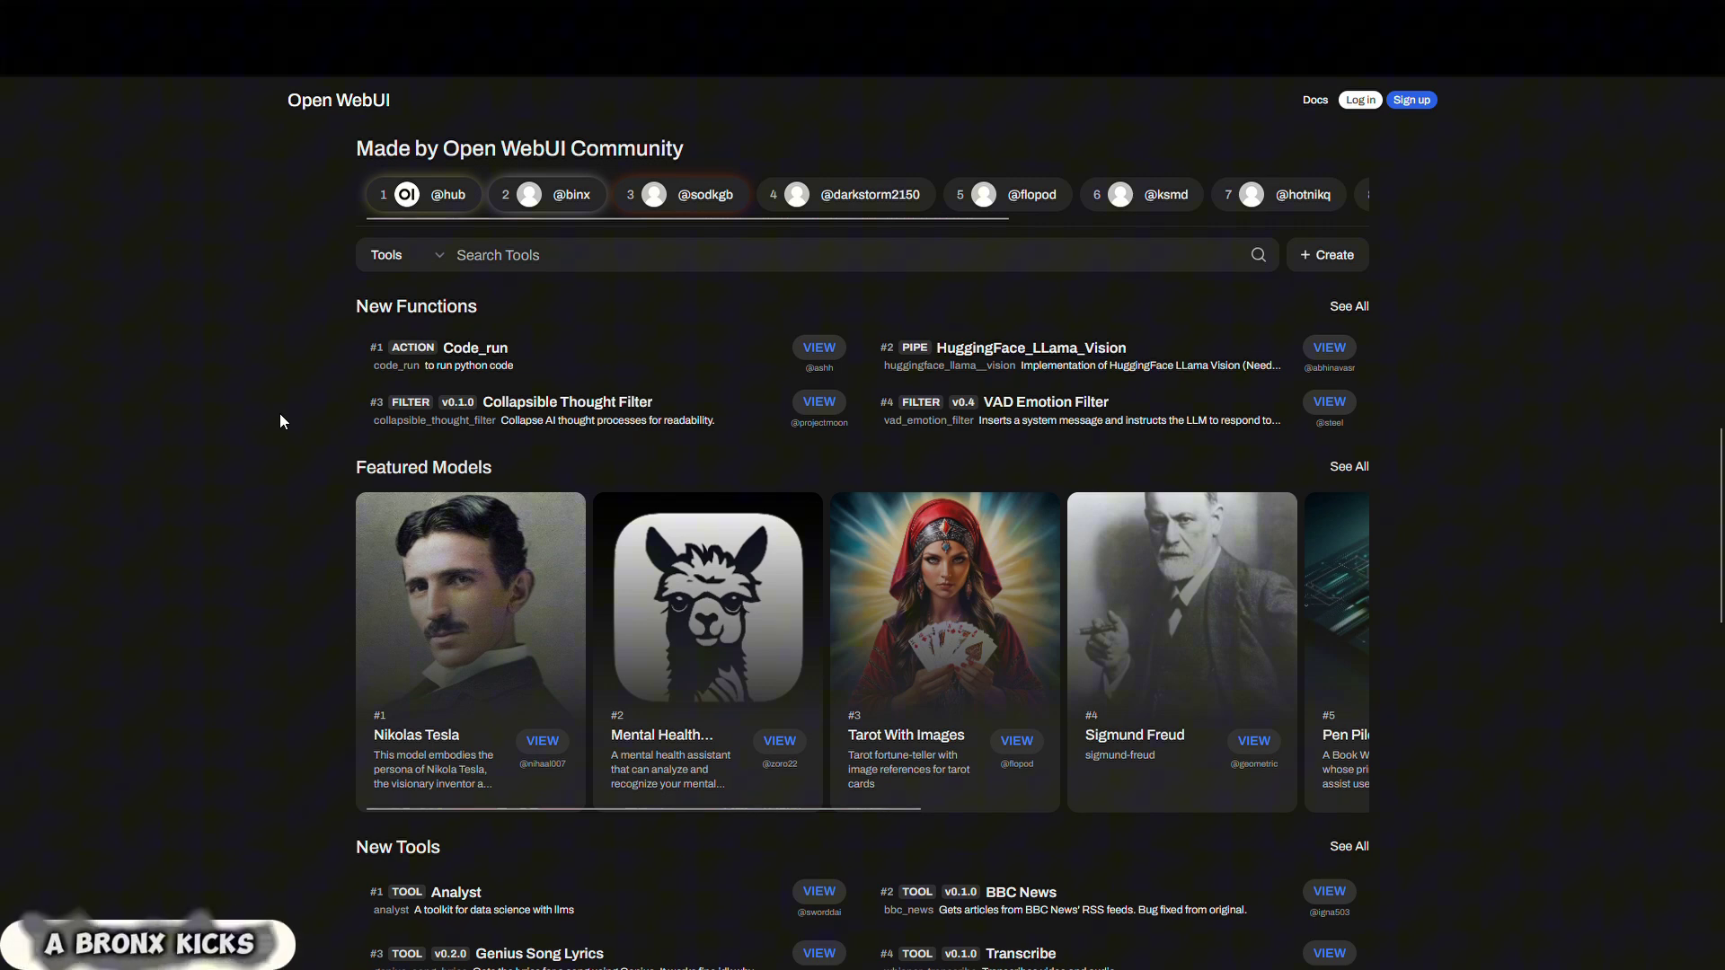
scroll(282, 395, down, 1)
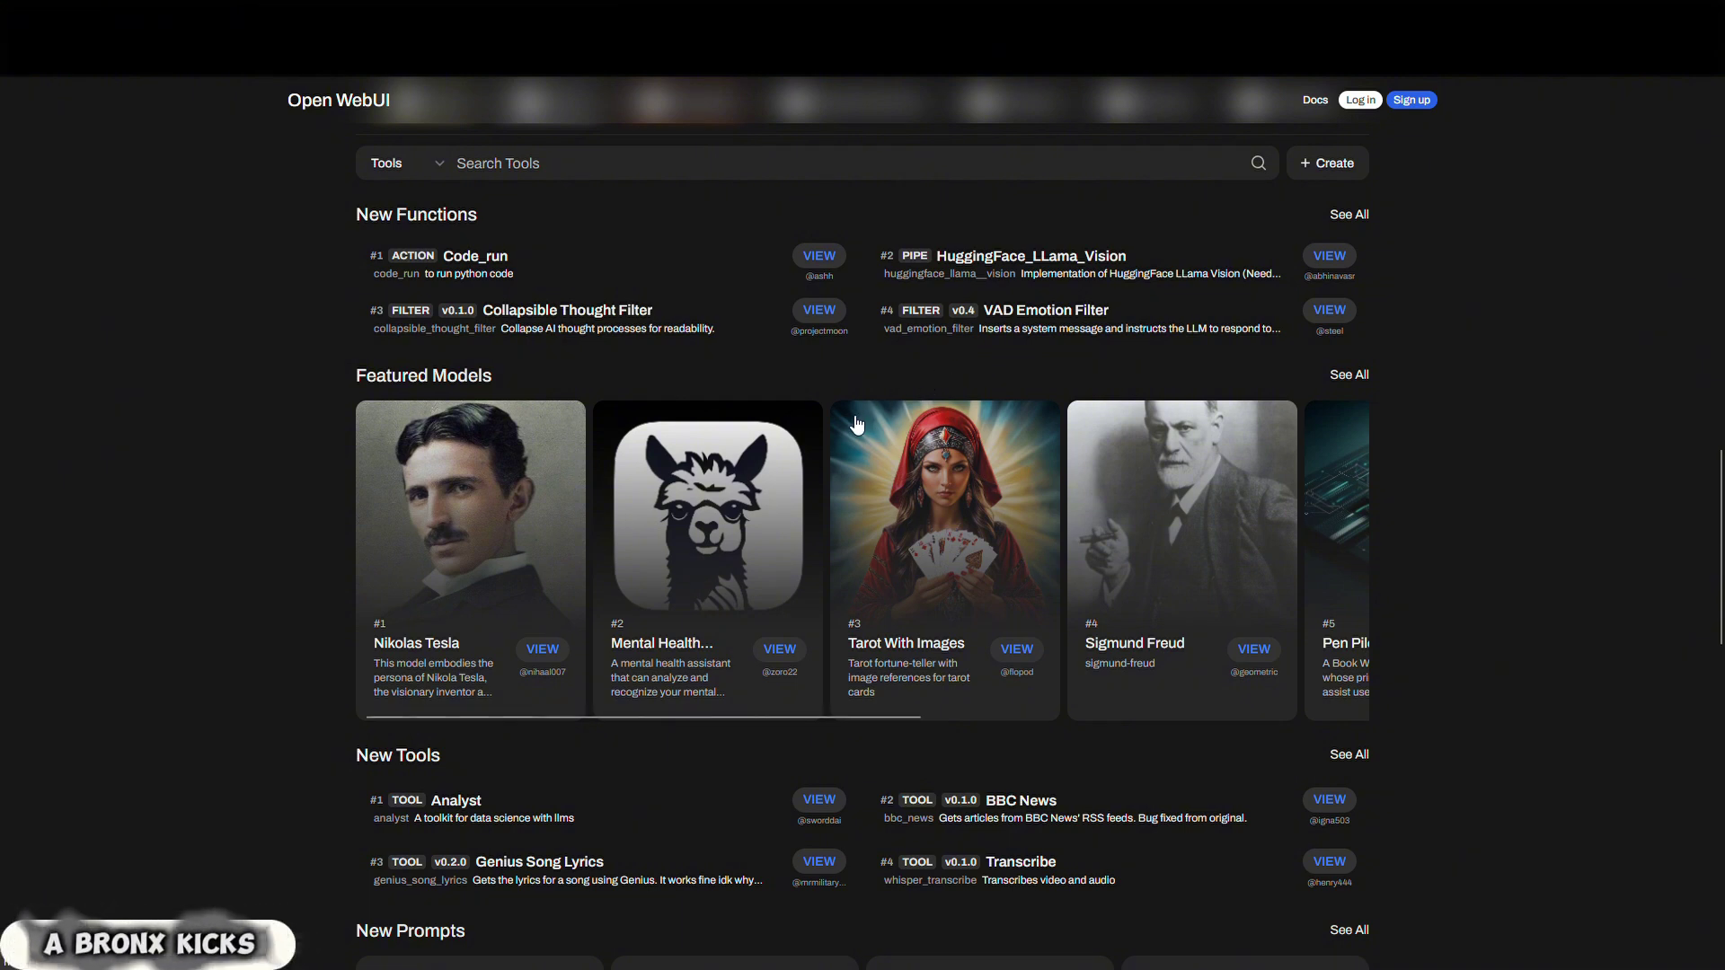
Browse the community's new functions, featured models, tools and prompts sections
scroll(856, 423, right, 1)
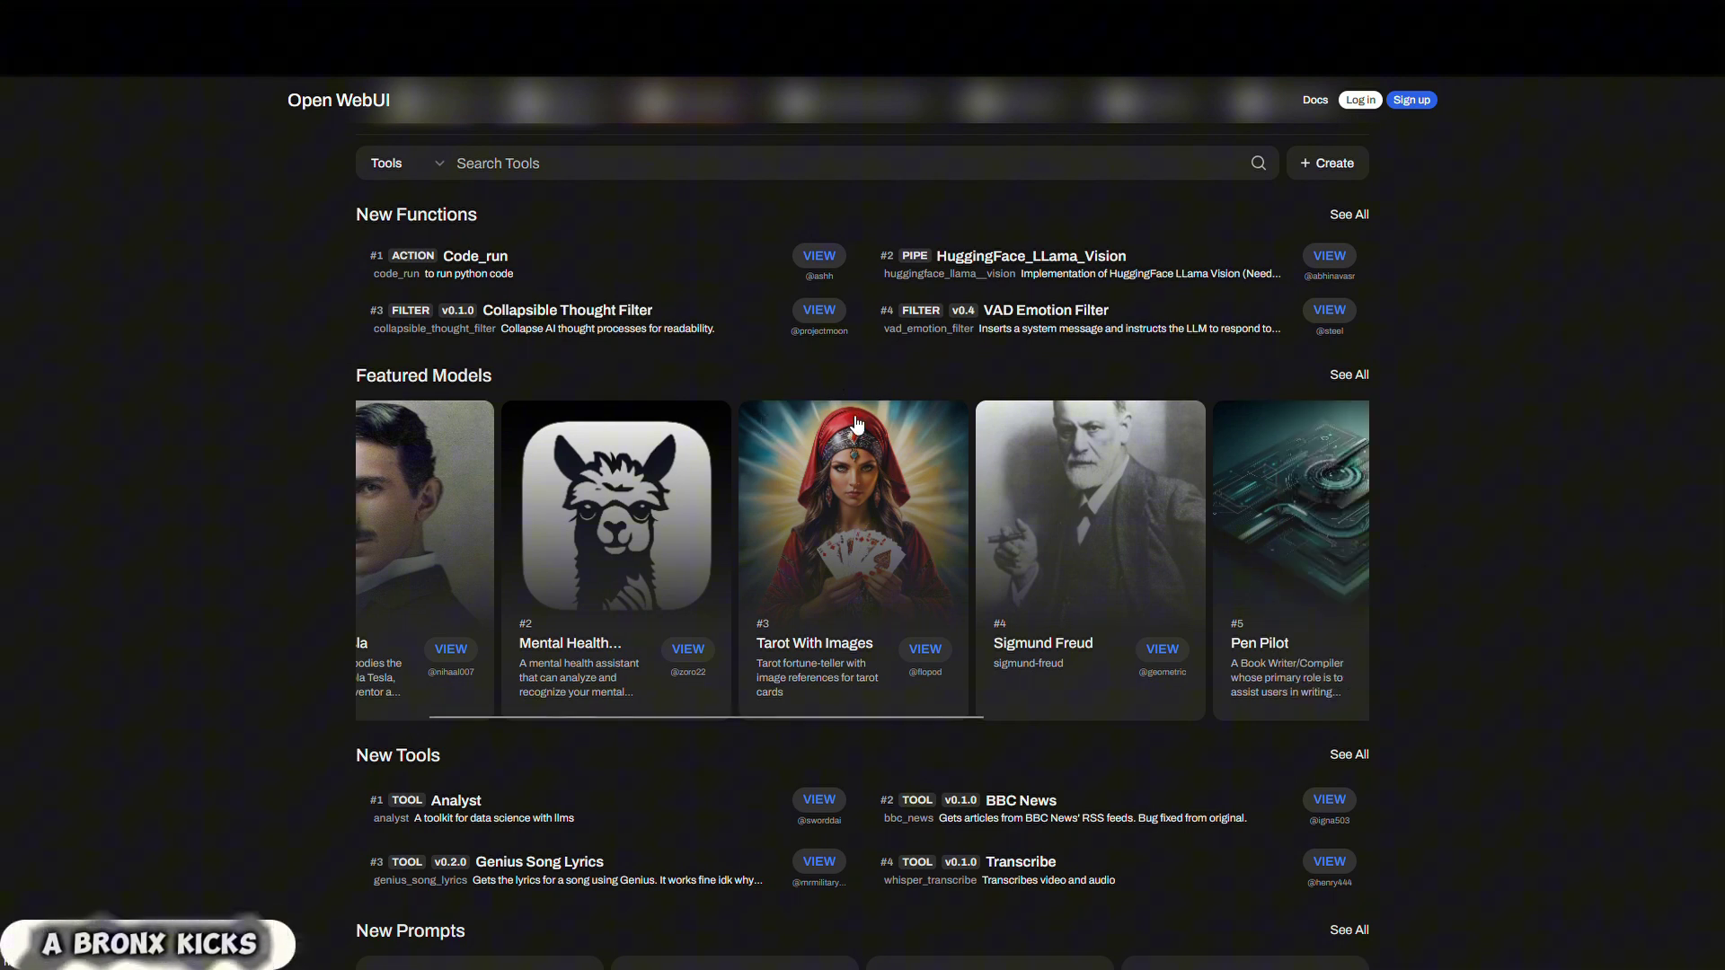
scroll(856, 424, right, 3)
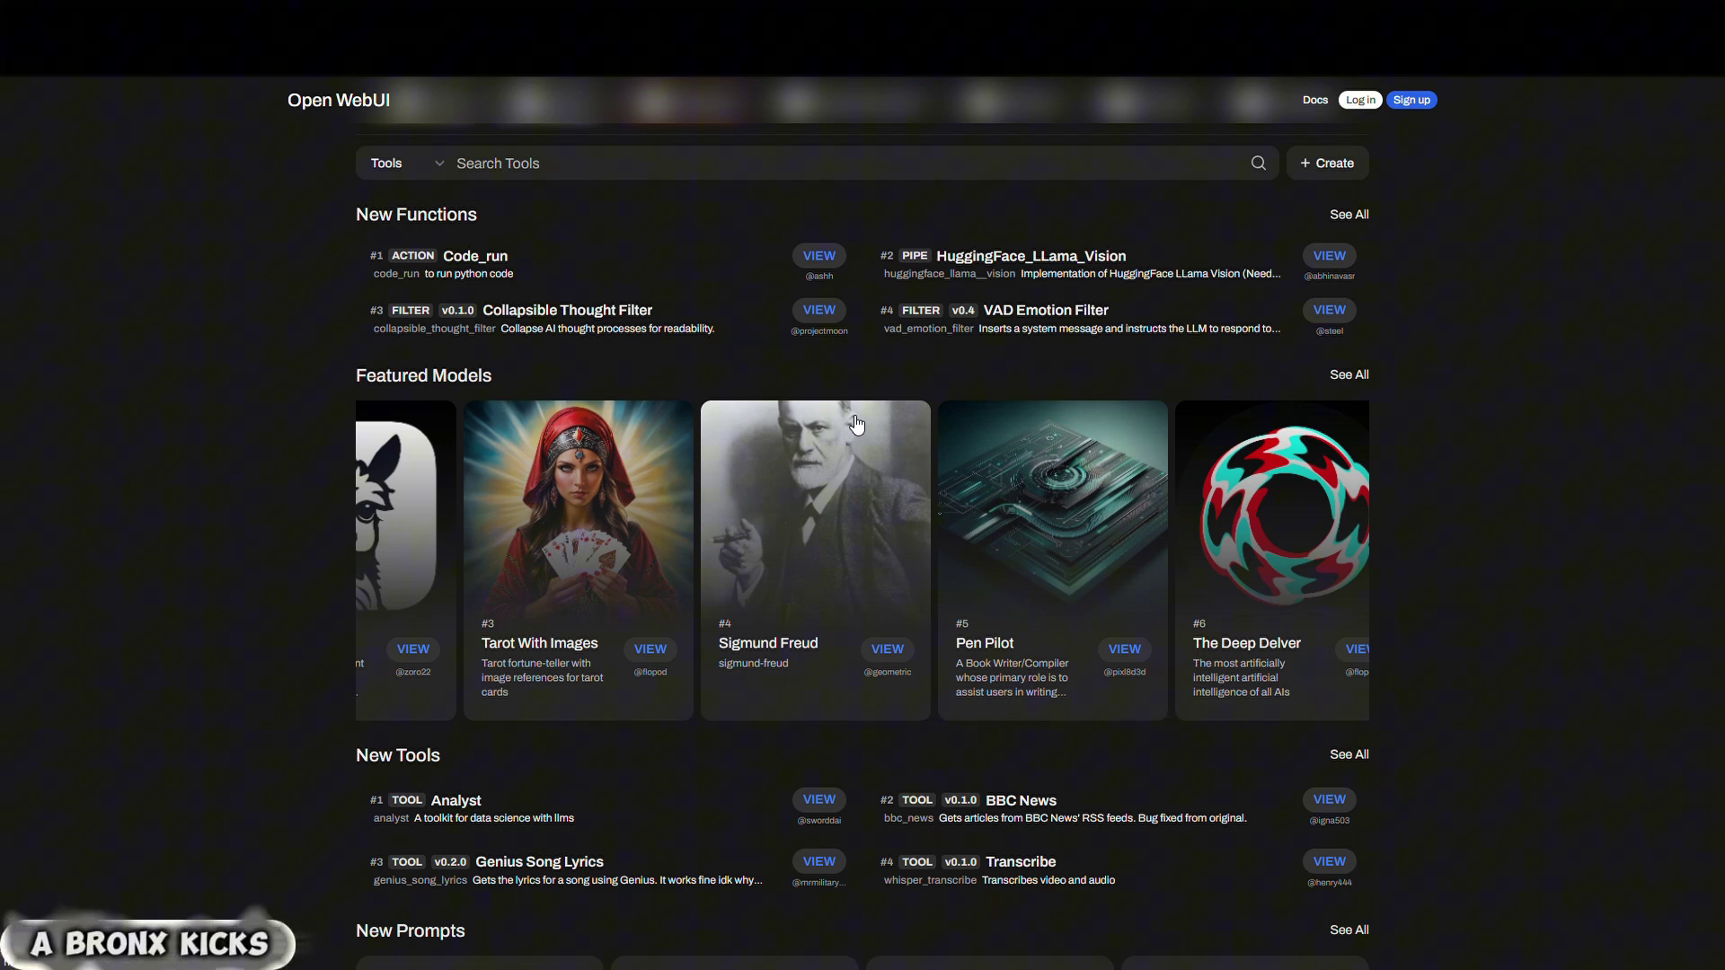
scroll(856, 424, right, 1)
scroll(856, 424, right, 1)
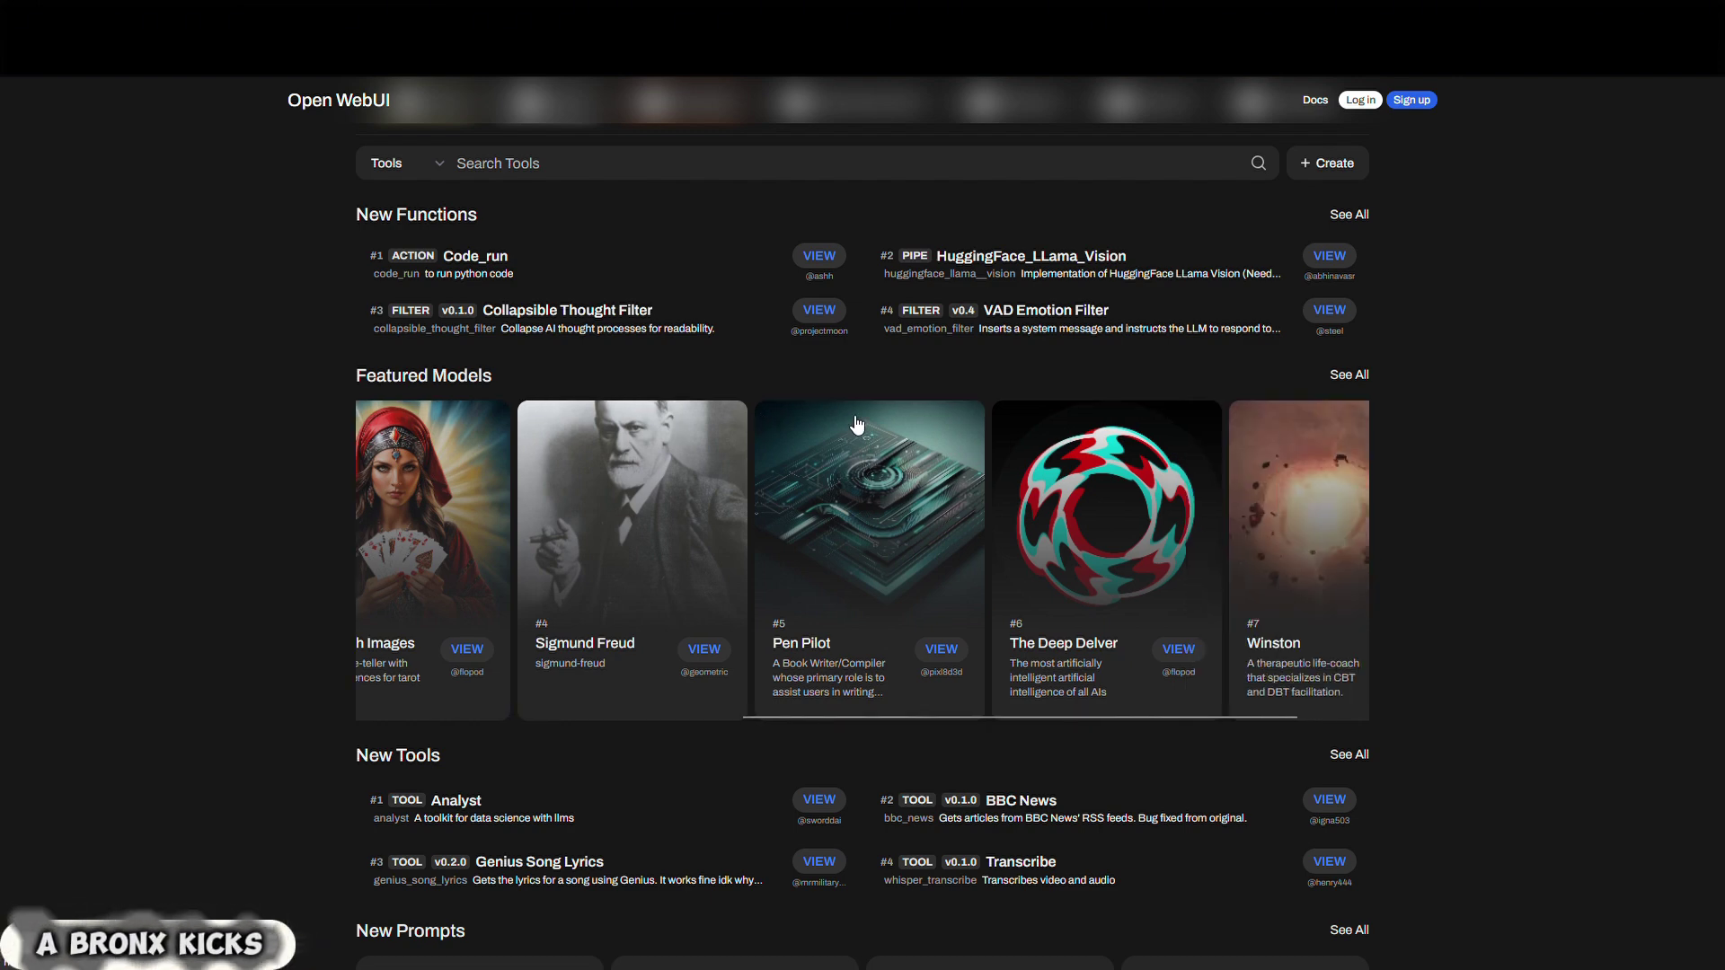
scroll(856, 424, right, 1)
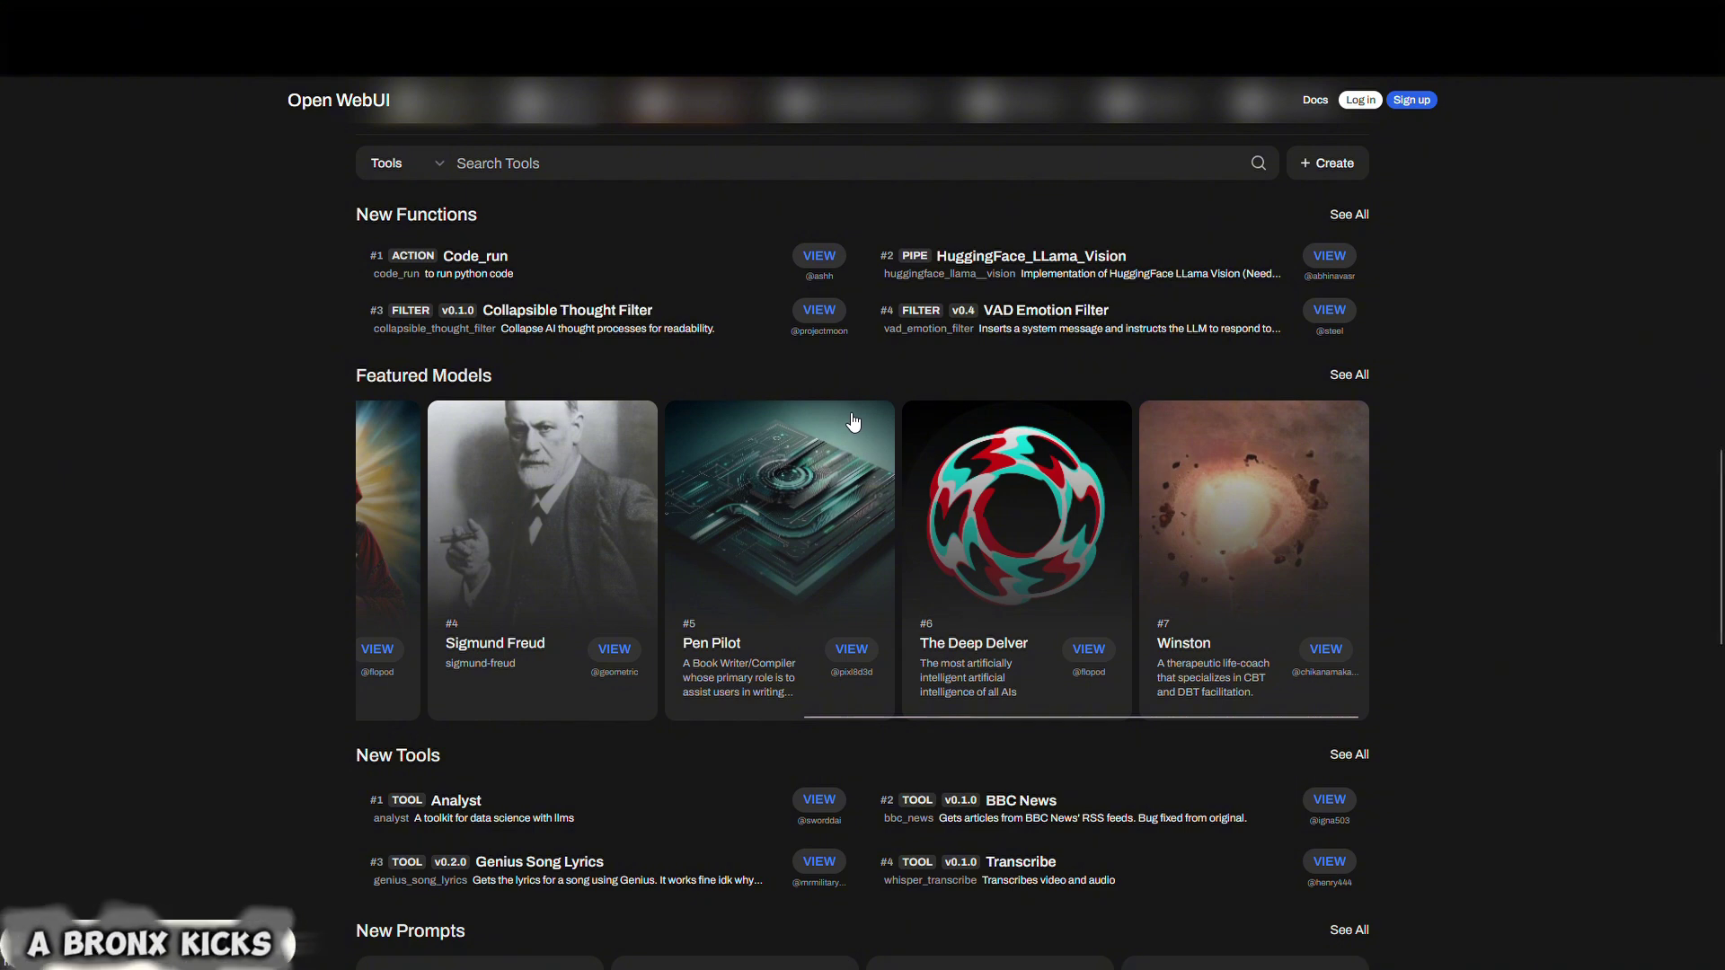
scroll(1549, 685, down, 2)
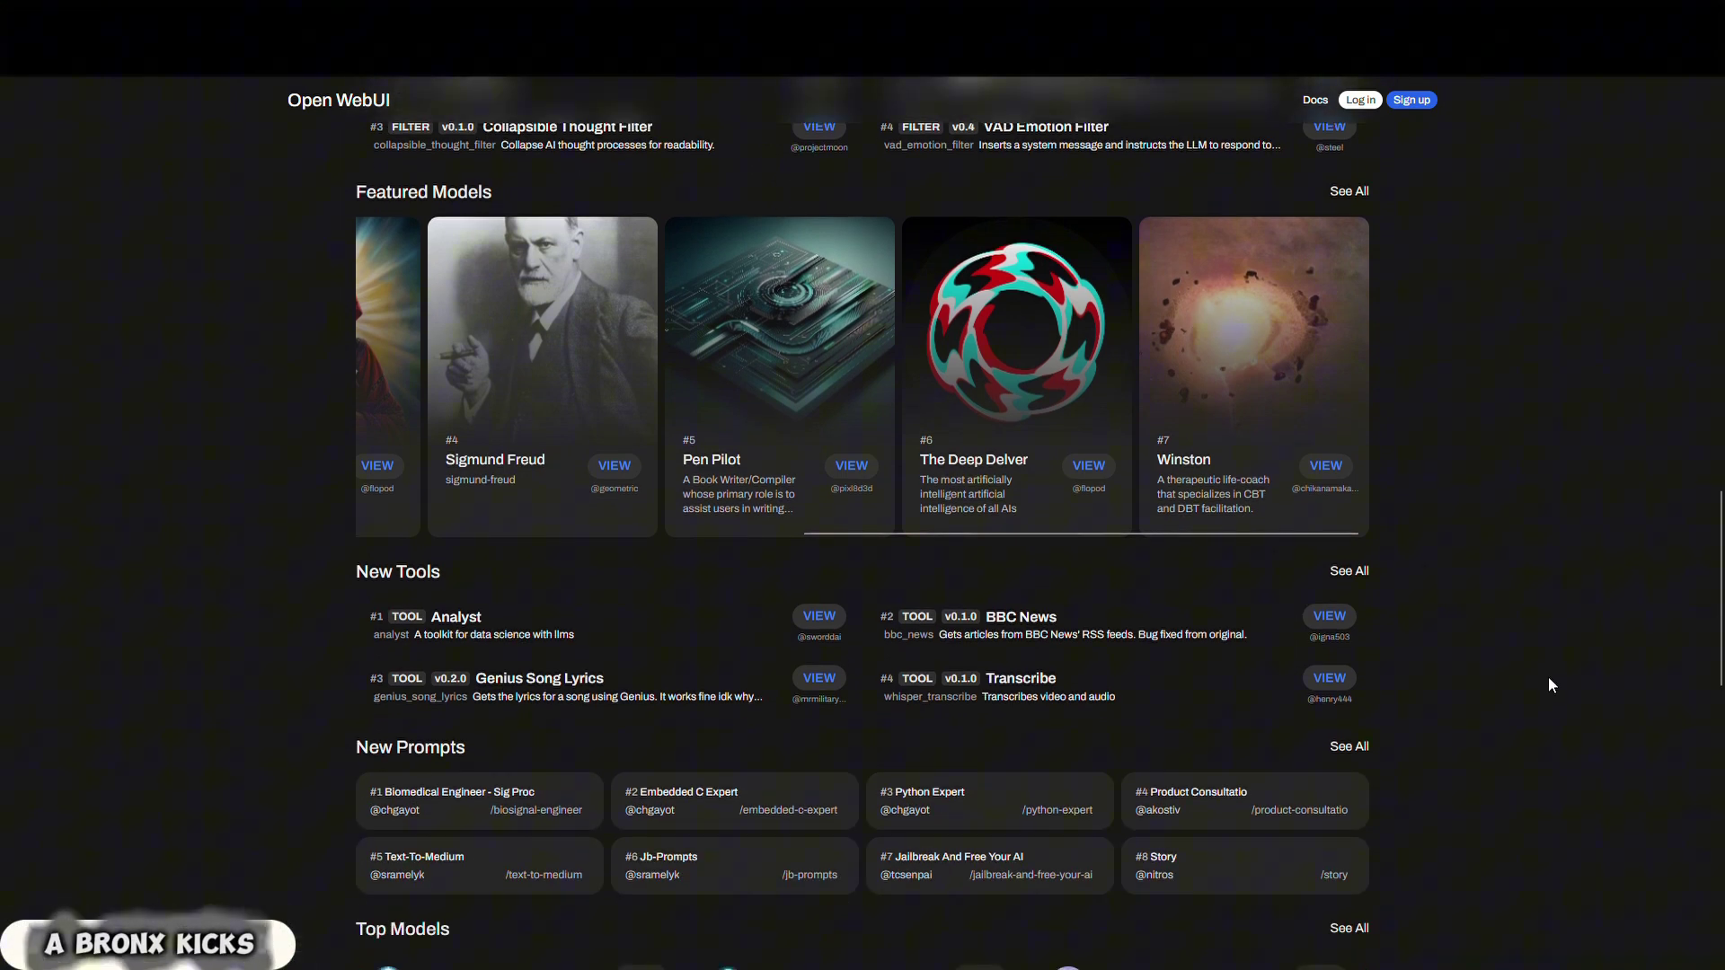
scroll(1523, 659, down, 5)
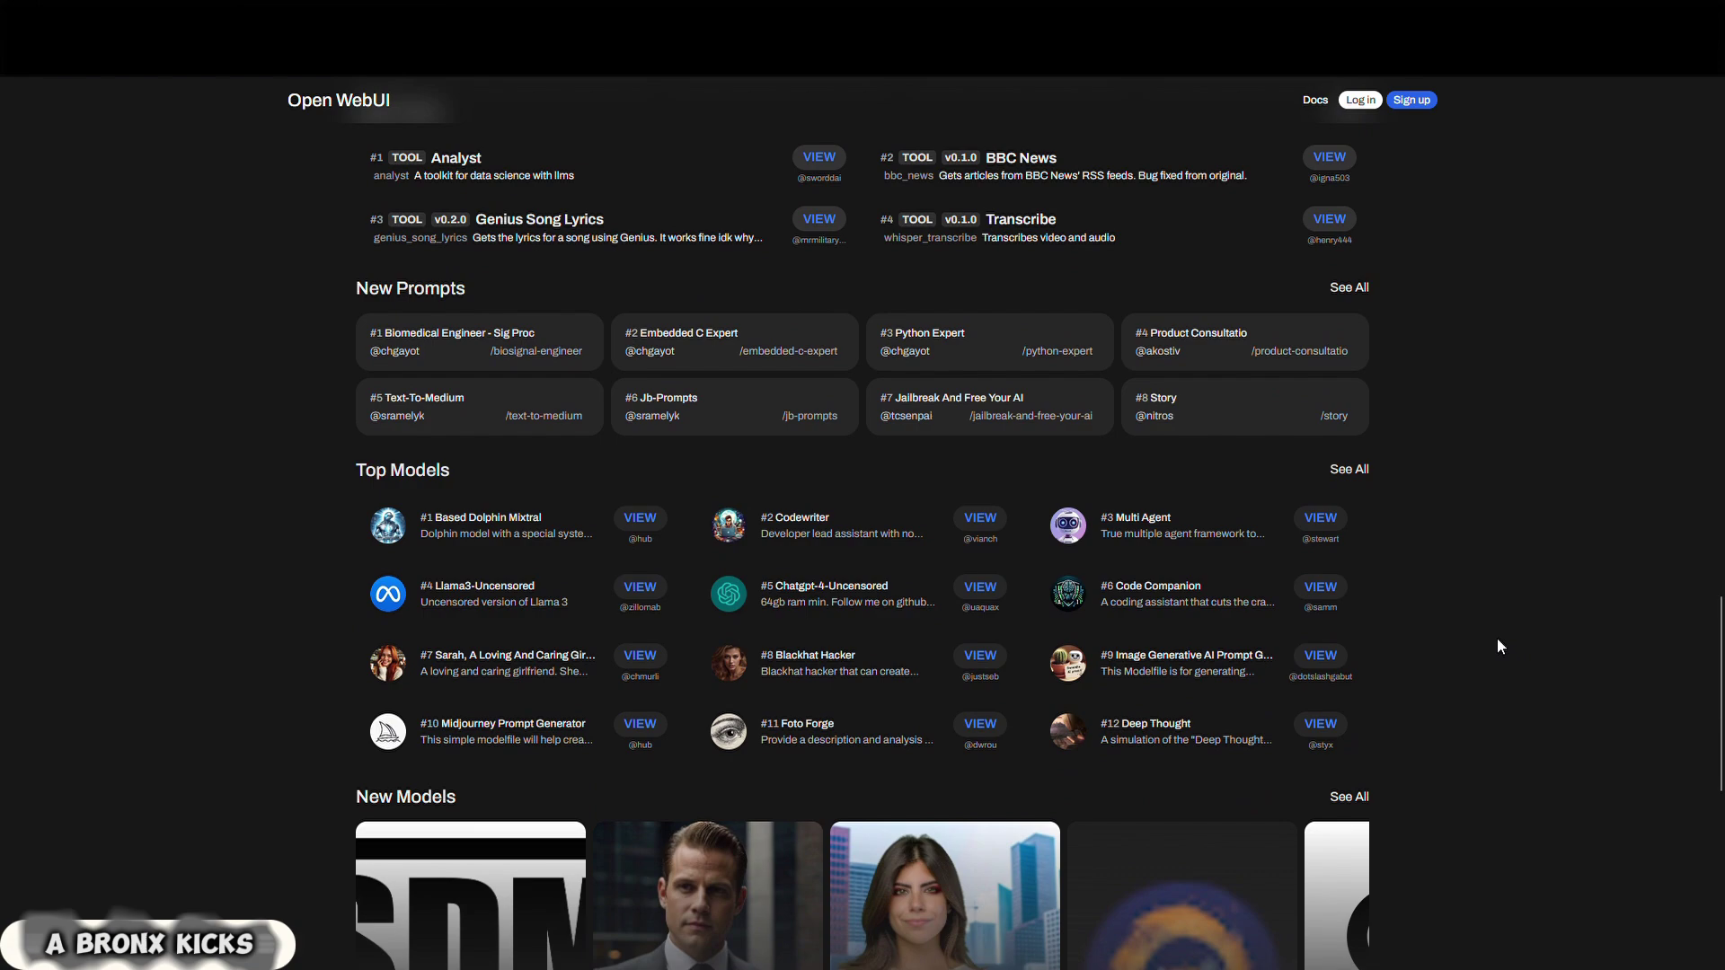
scroll(1498, 641, down, 2)
scroll(1498, 641, down, 3)
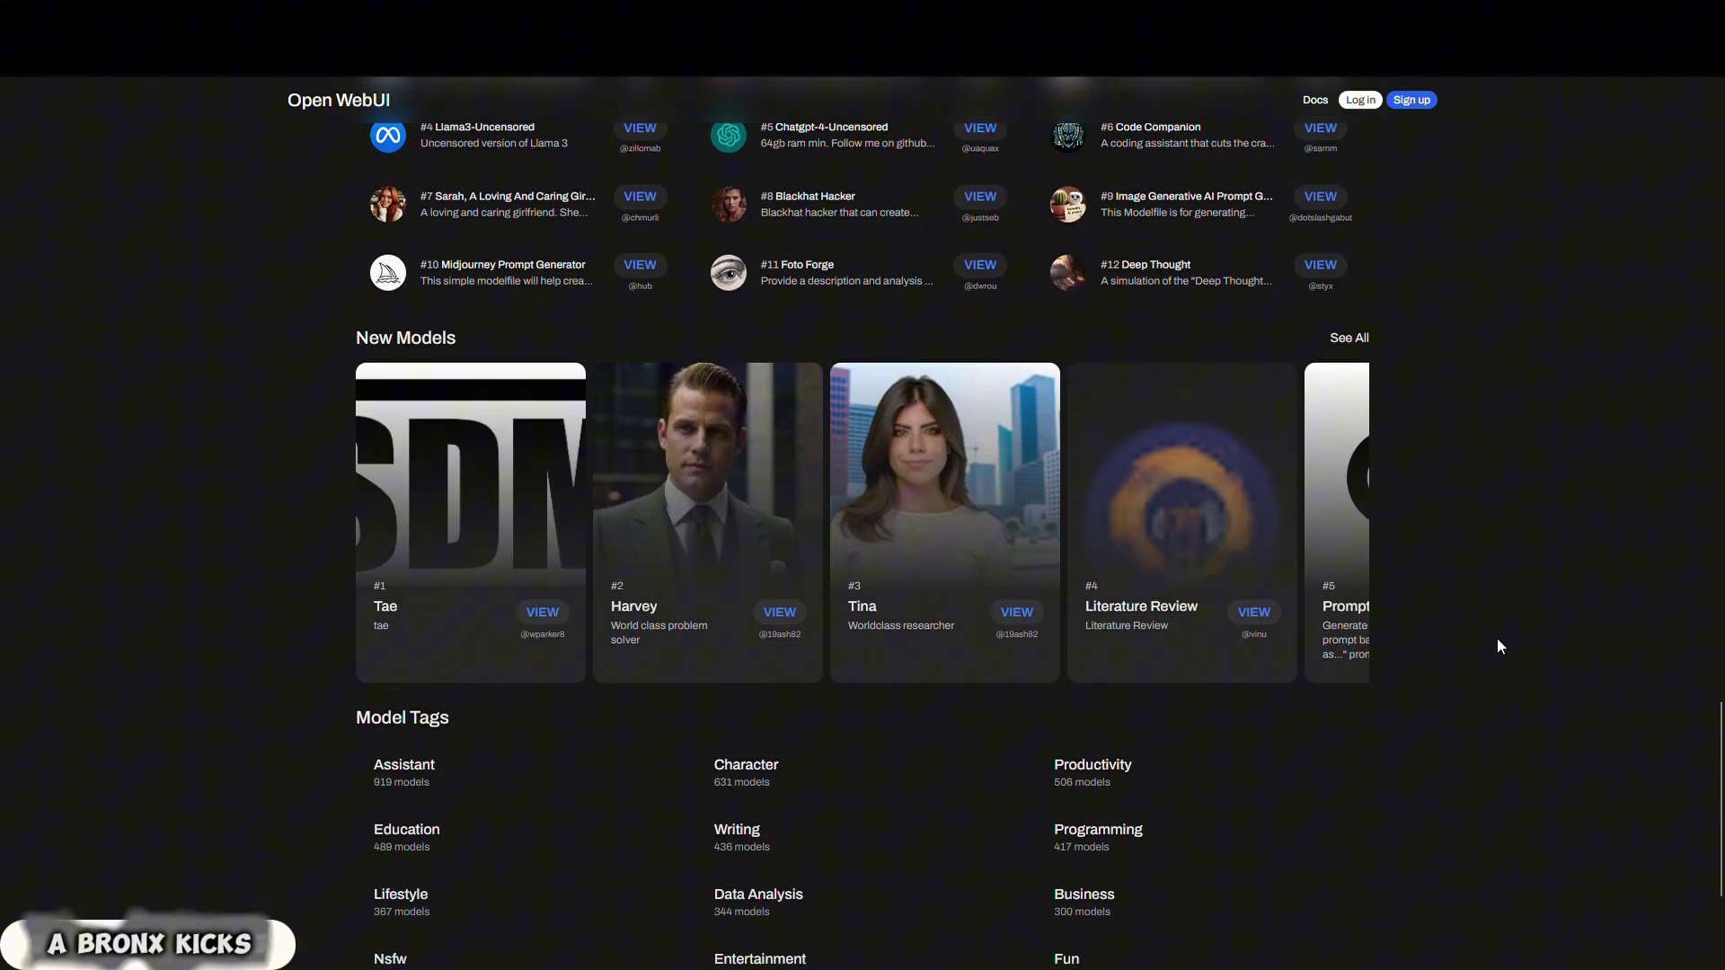
scroll(1497, 638, down, 2)
scroll(1494, 620, up, 10)
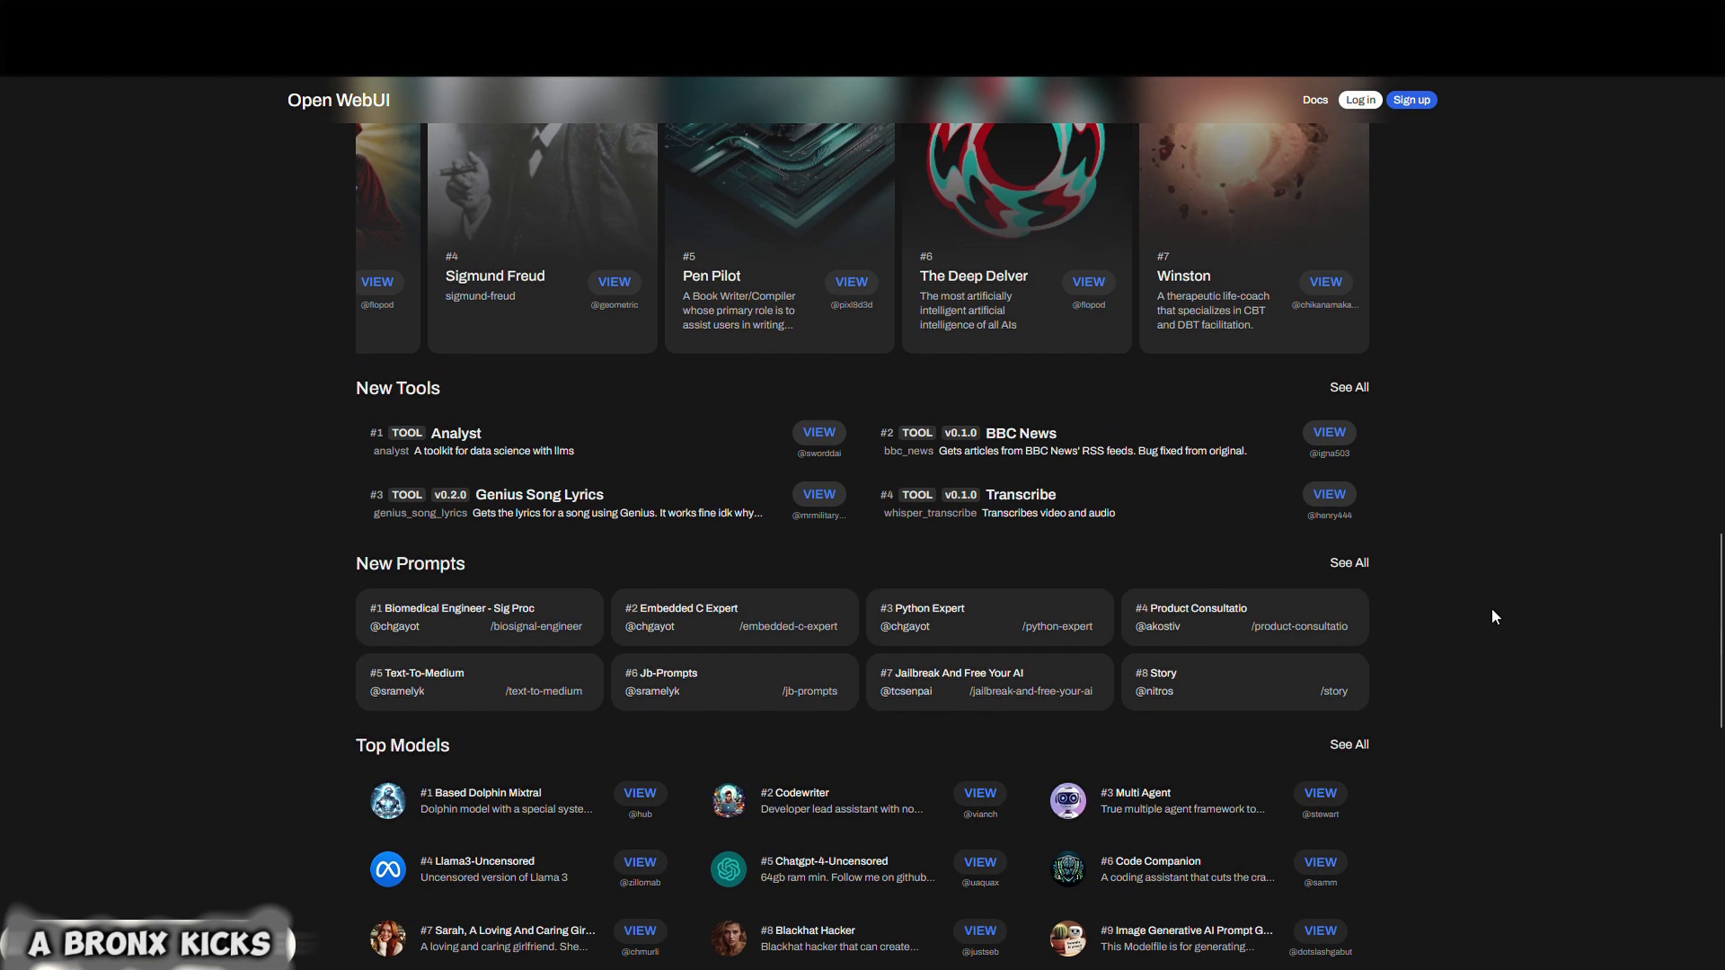
scroll(1492, 607, up, 3)
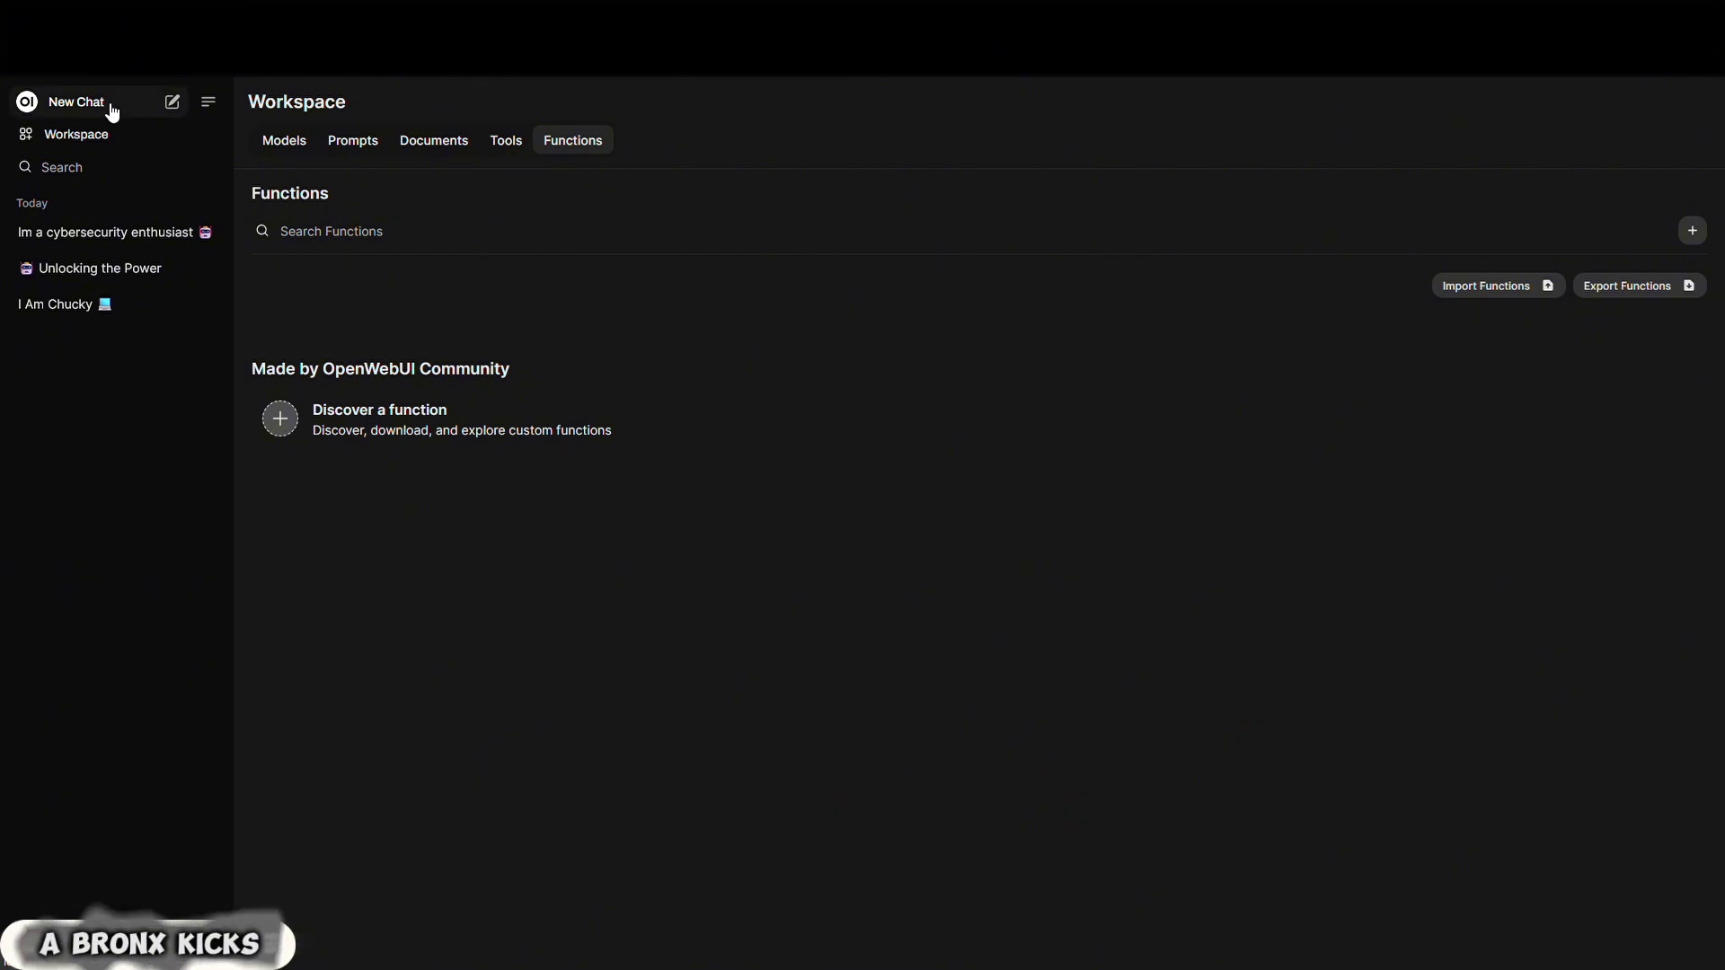
Start a fresh Chucky chat and send the /blog-post-generator prompt on open source AI tools
click(77, 101)
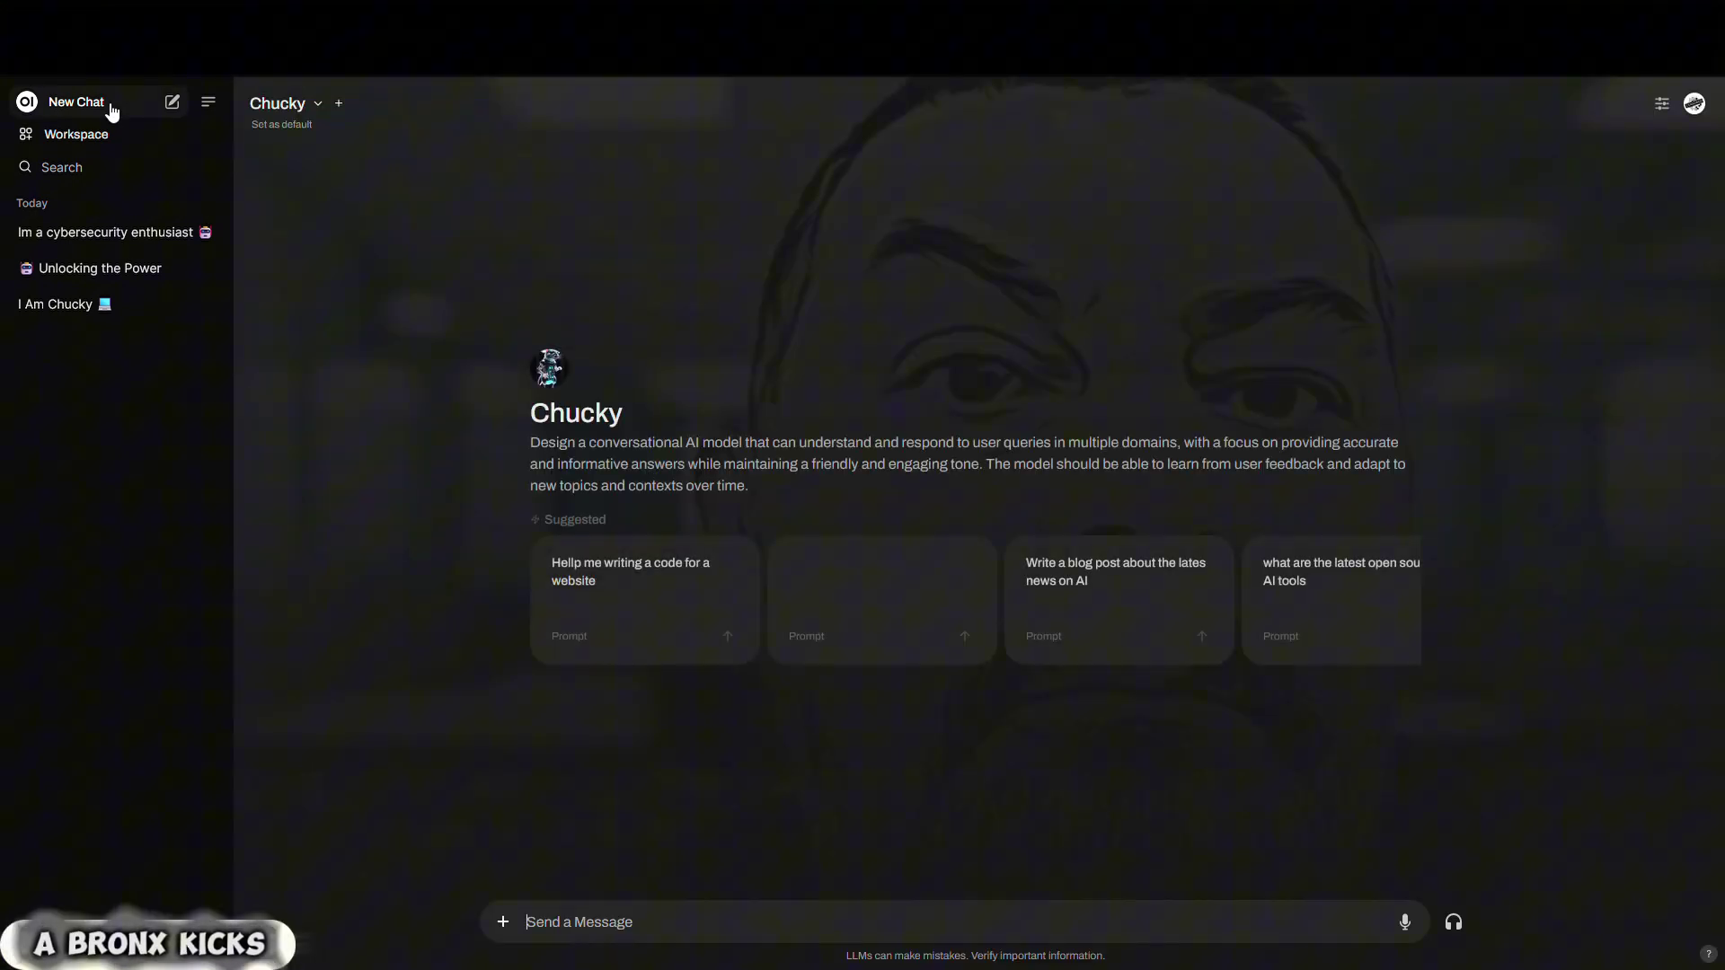
click(102, 137)
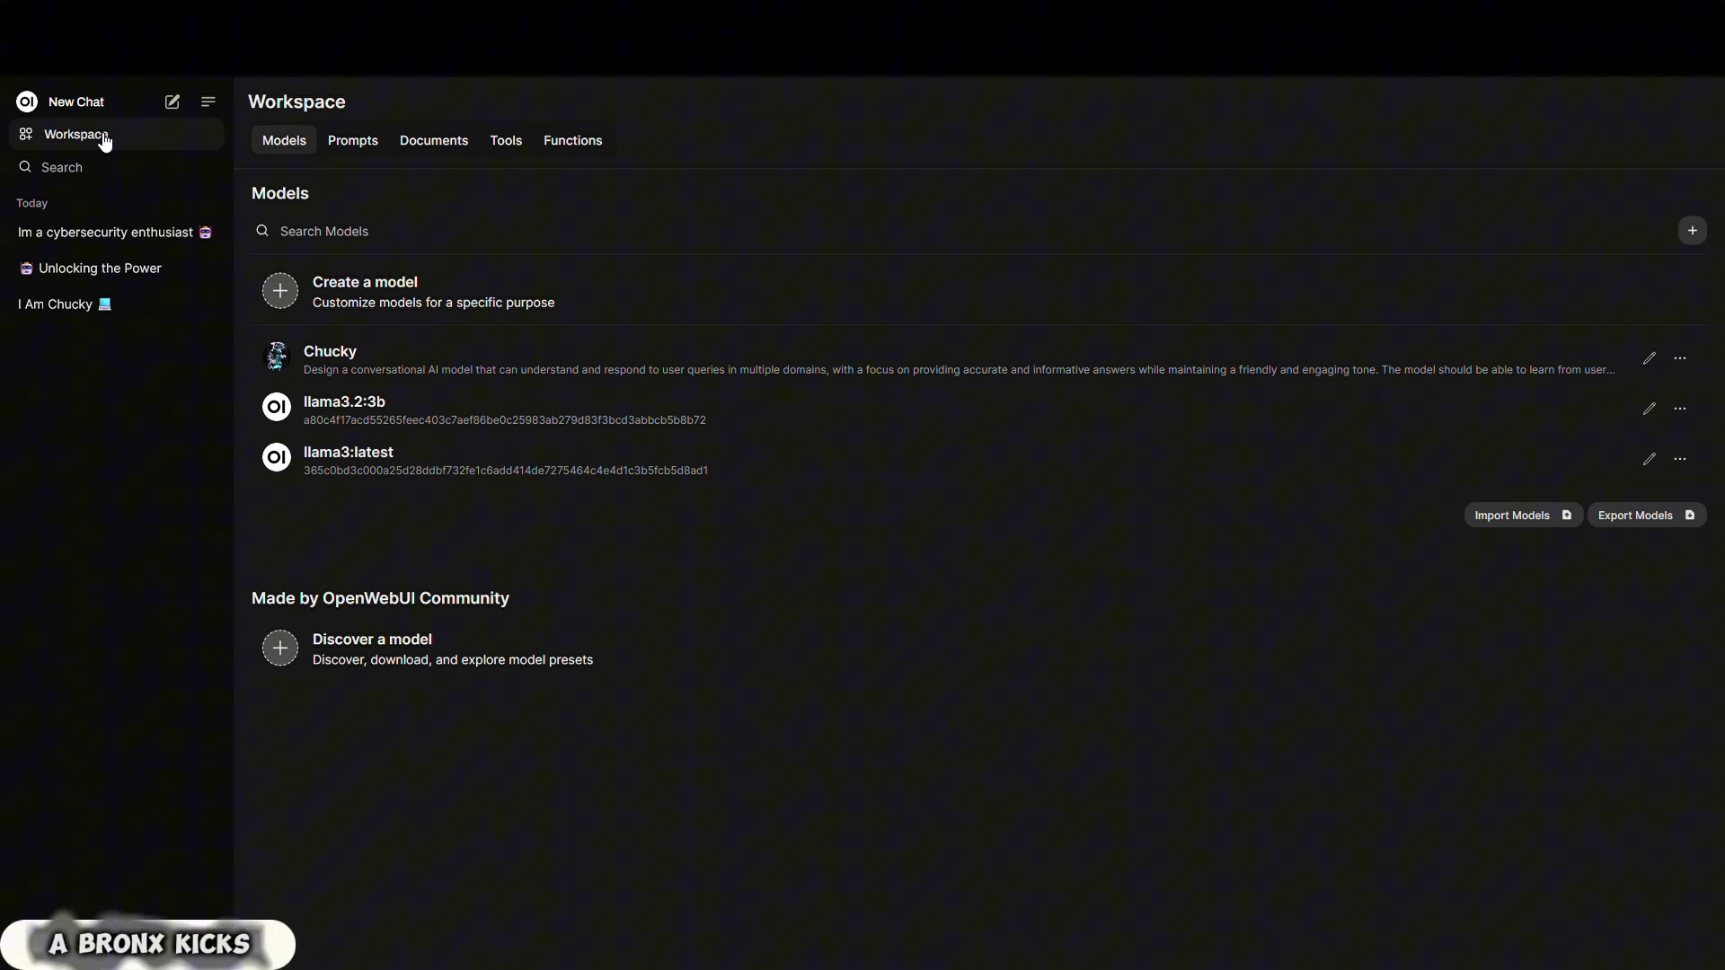
click(114, 106)
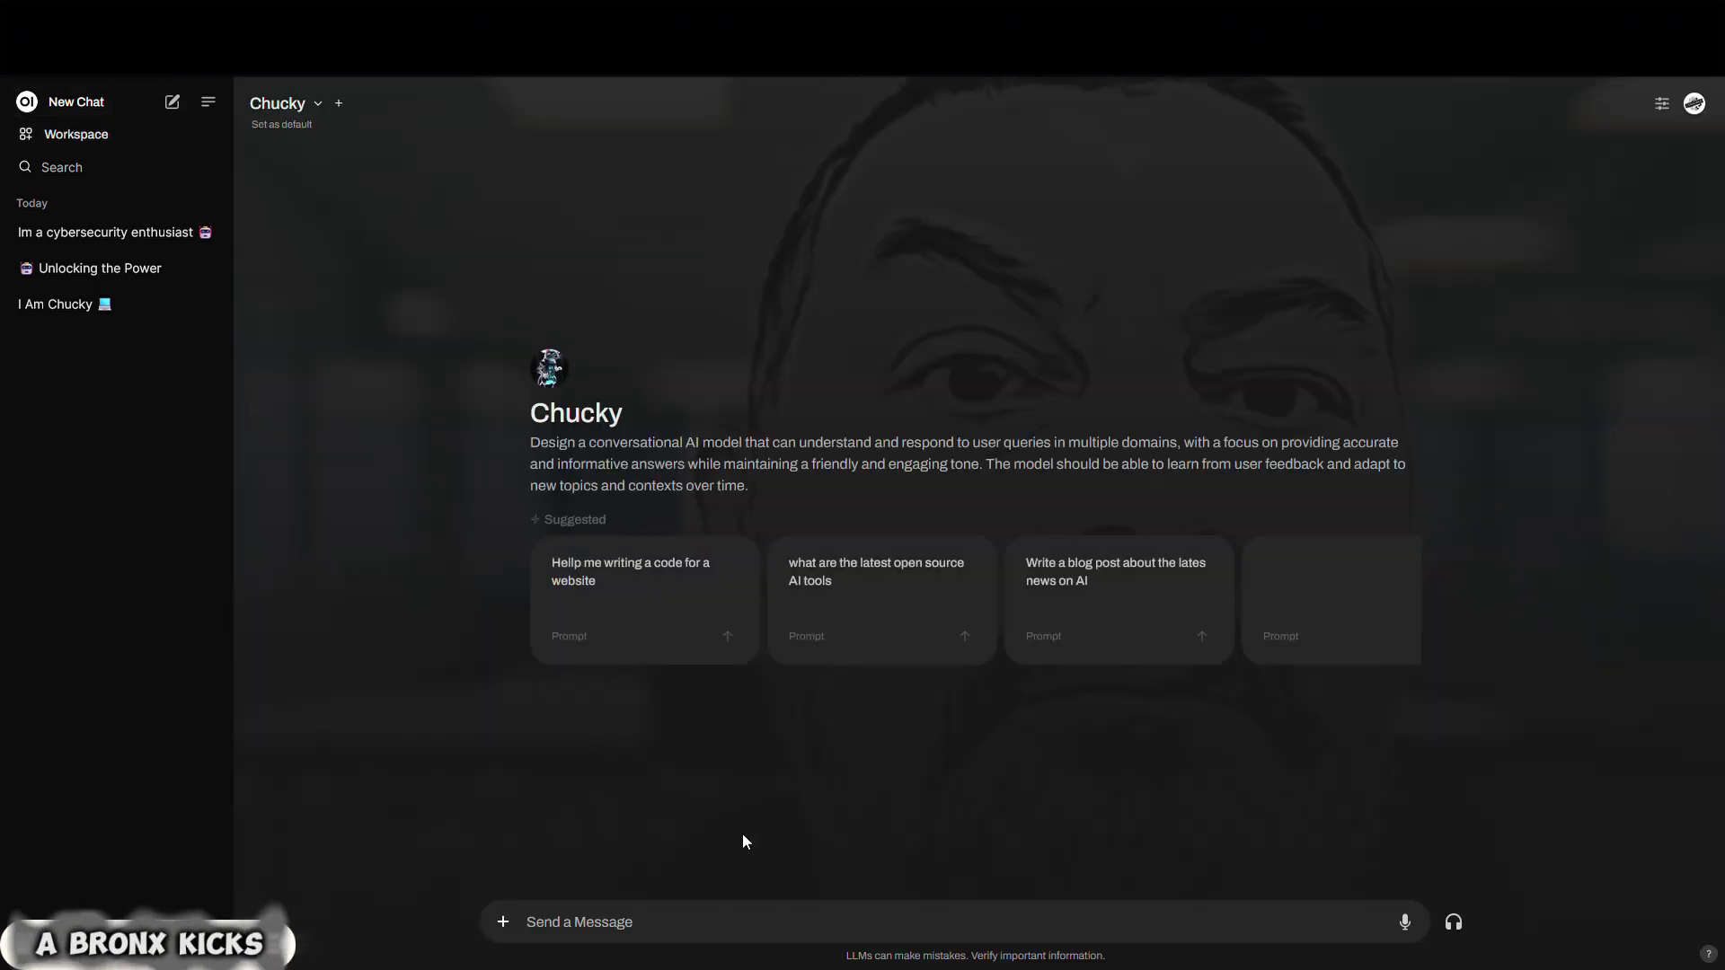
text(/)
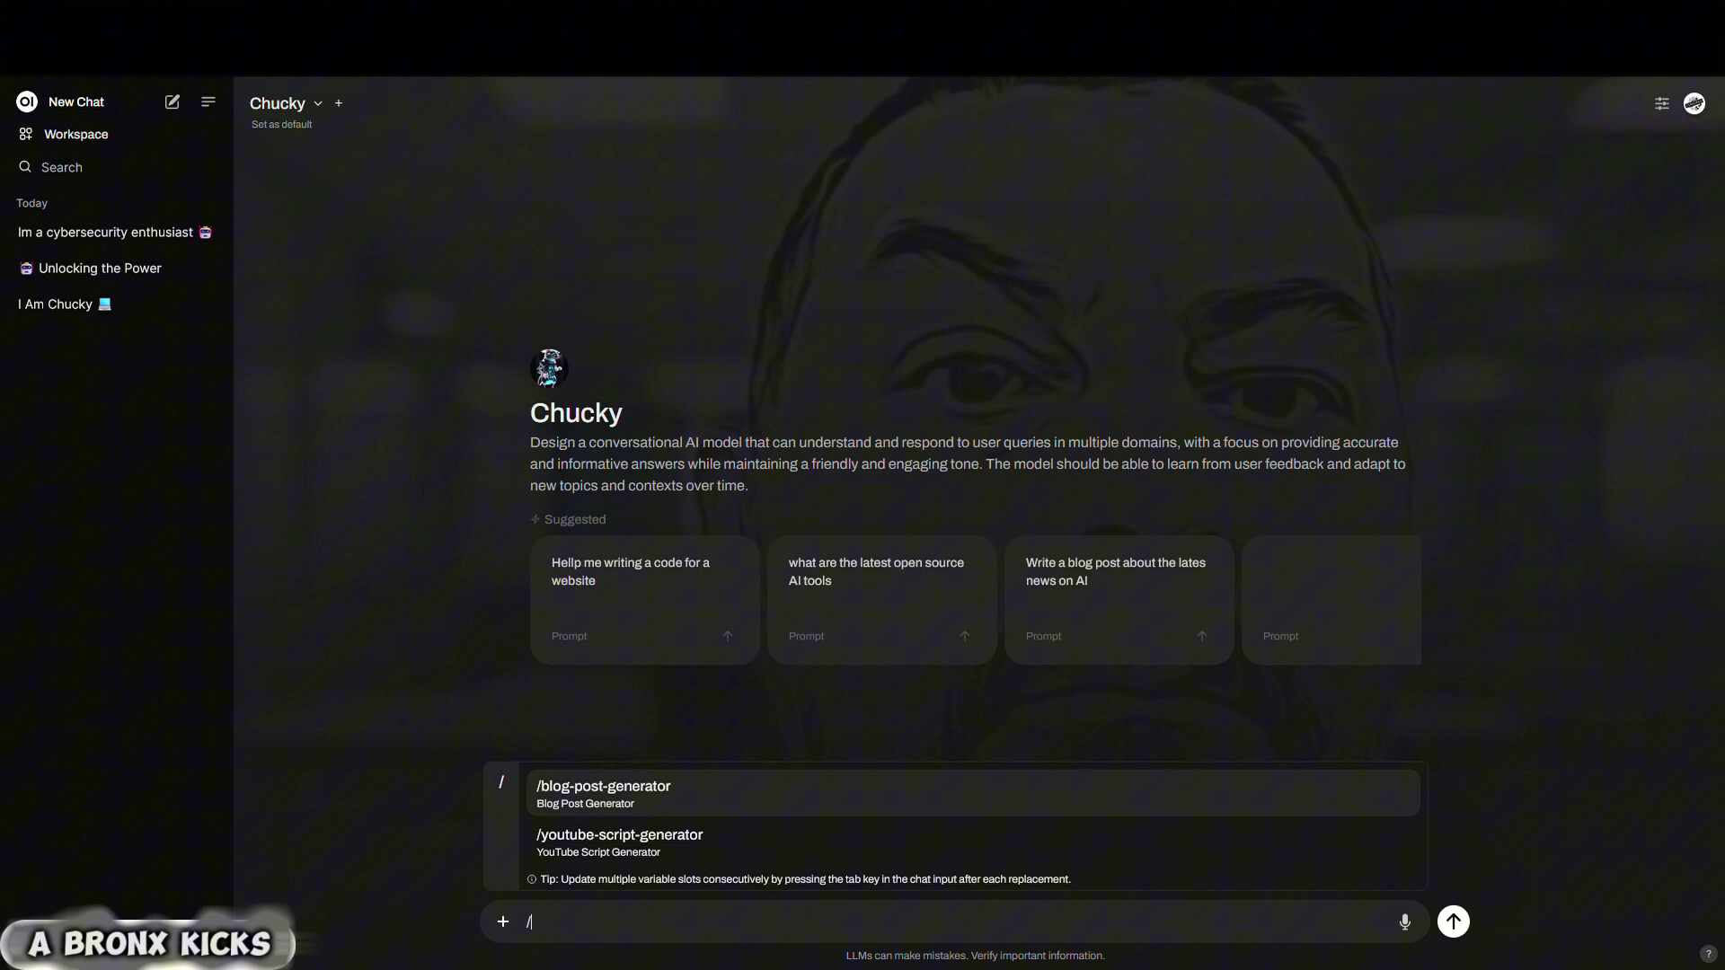
click(653, 801)
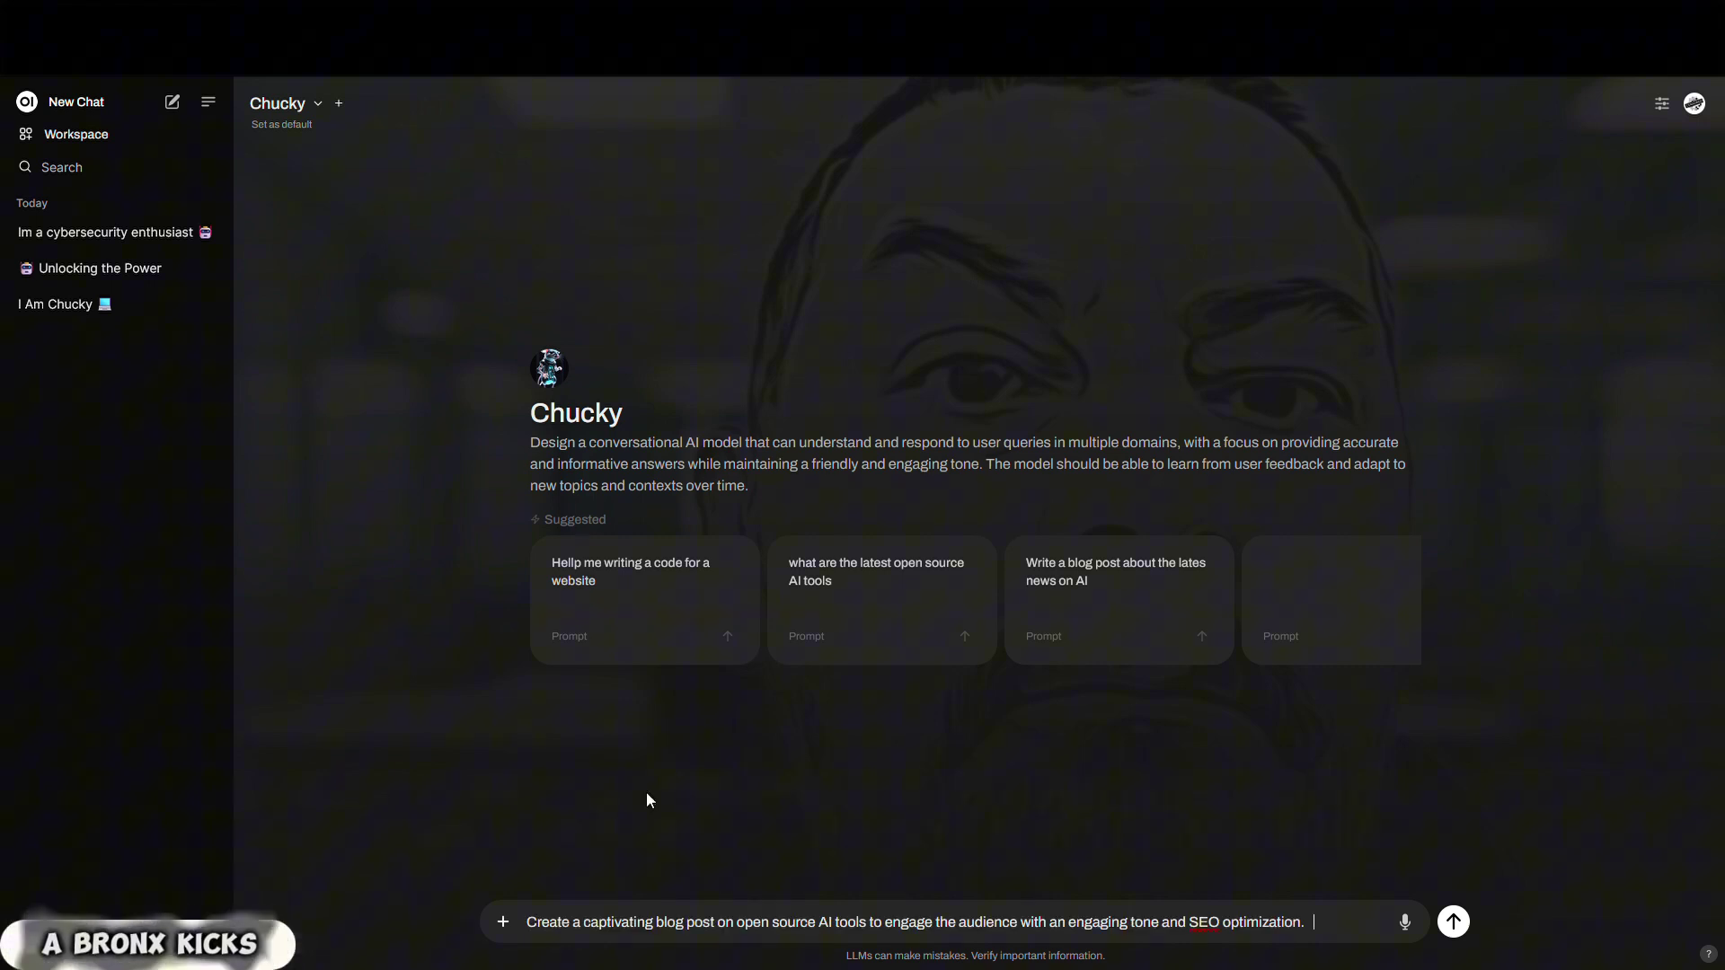
key(Return)
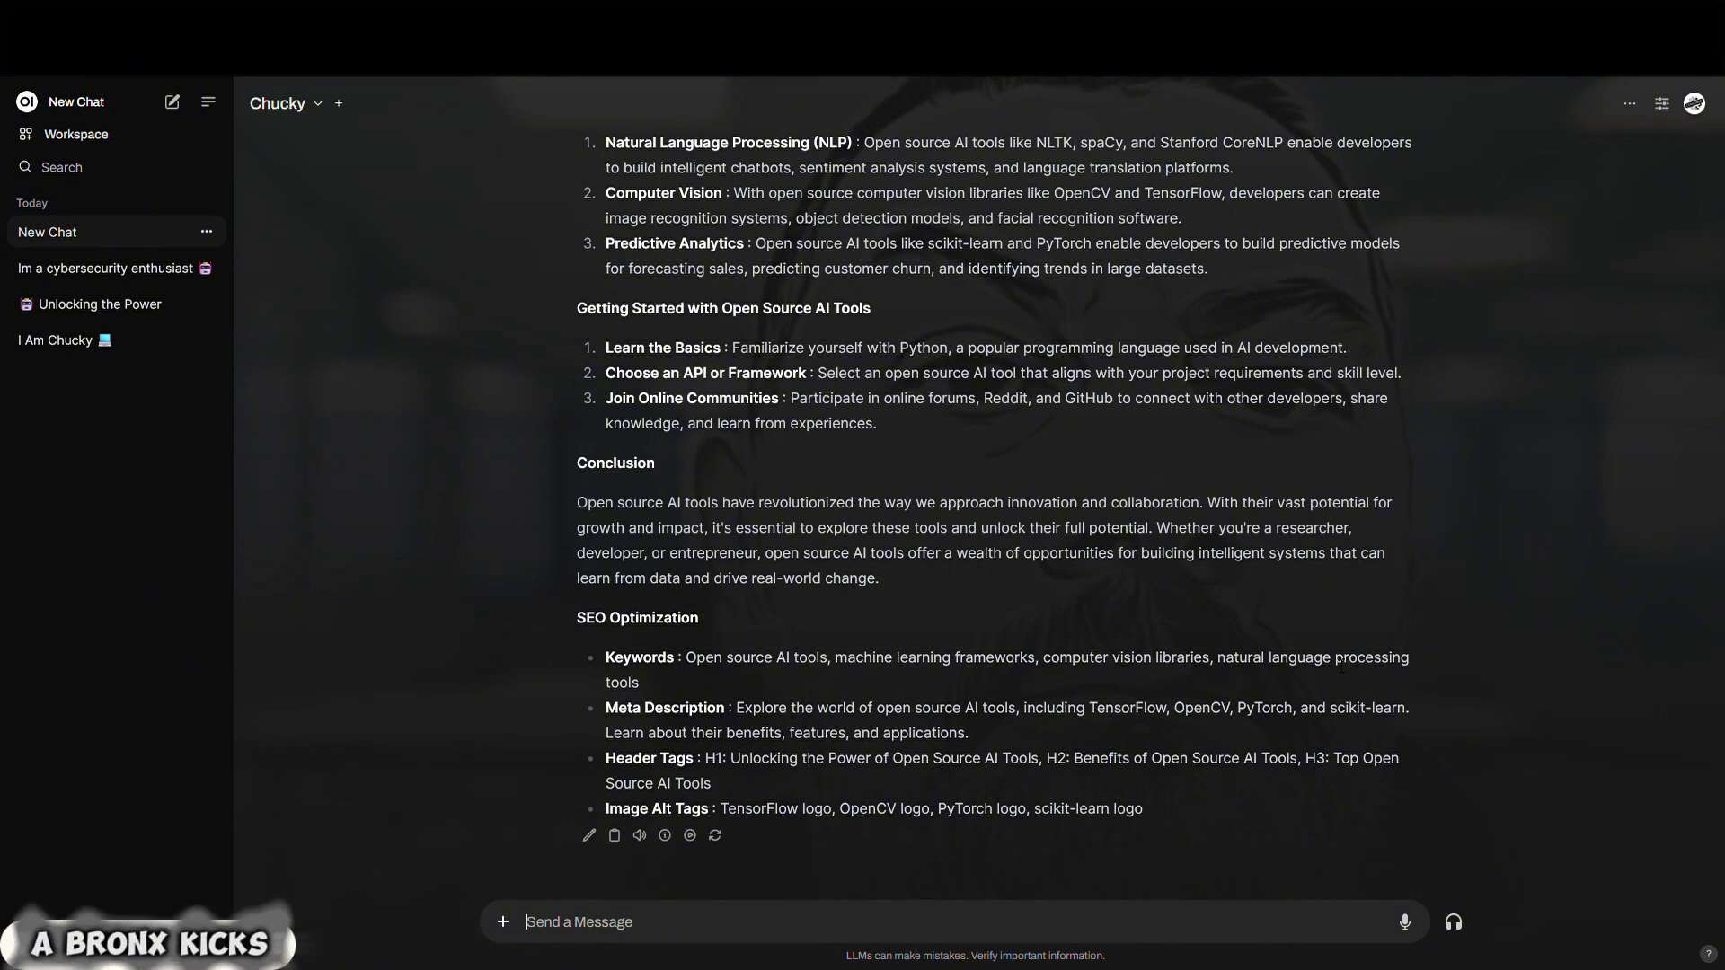
Send Chucky the /youtube-script-generator prompt for an SEO-optimized open source AI script
text(/)
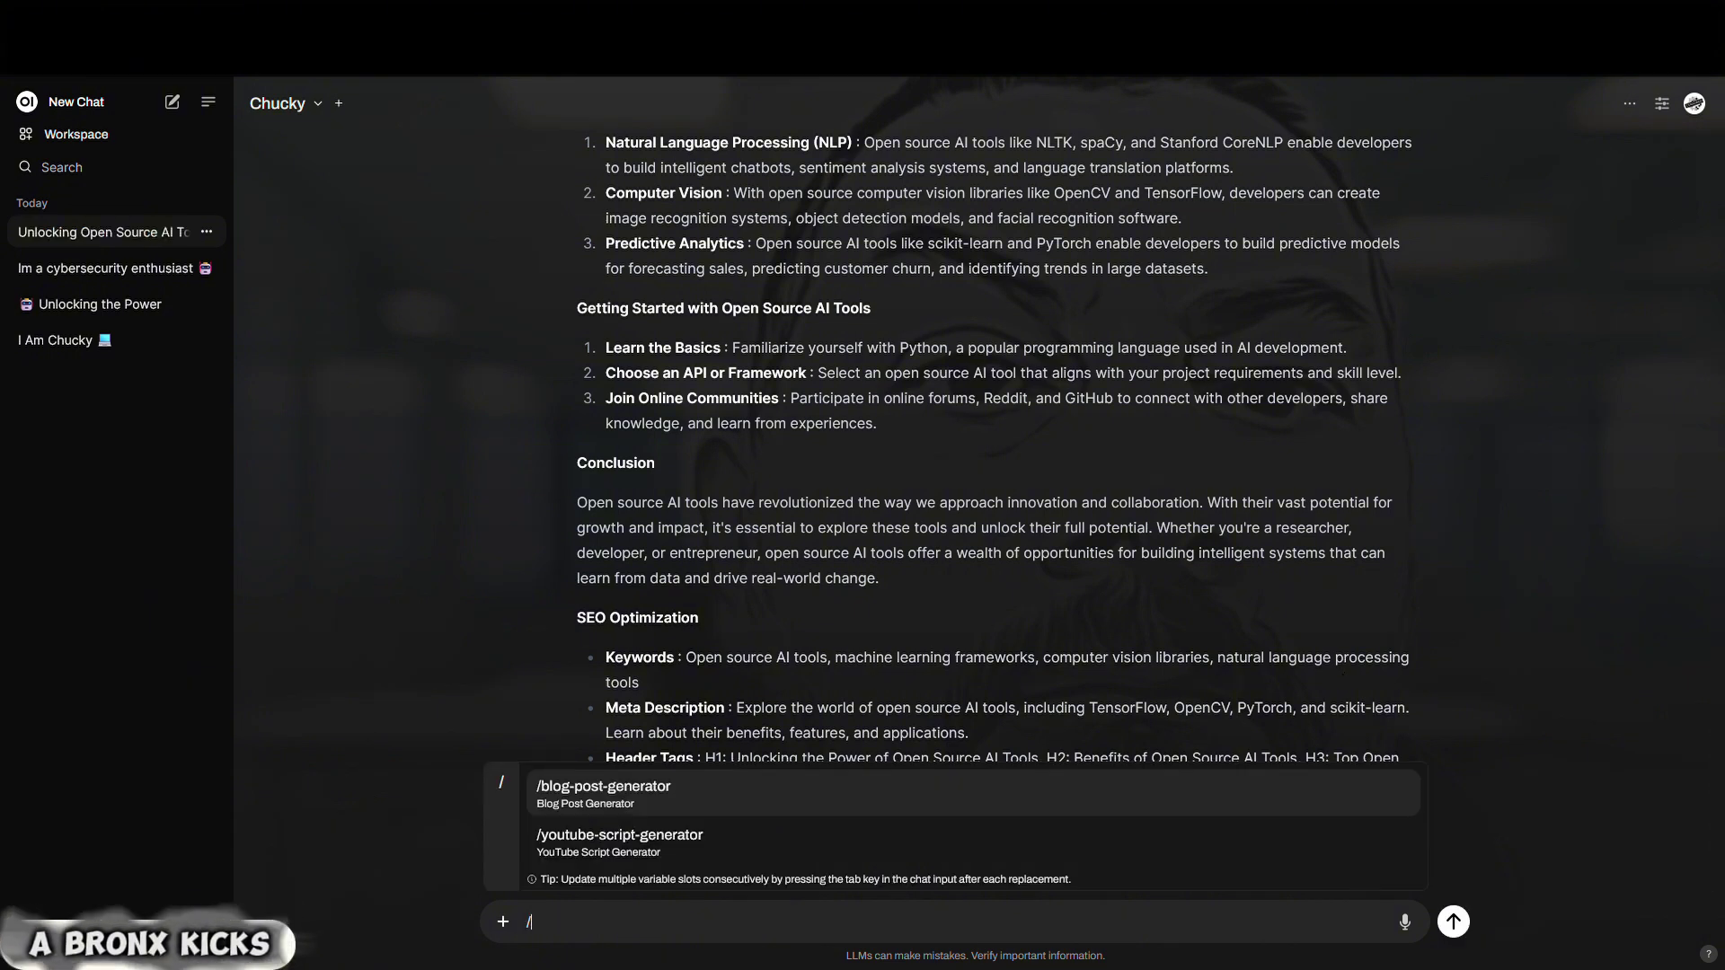
click(615, 845)
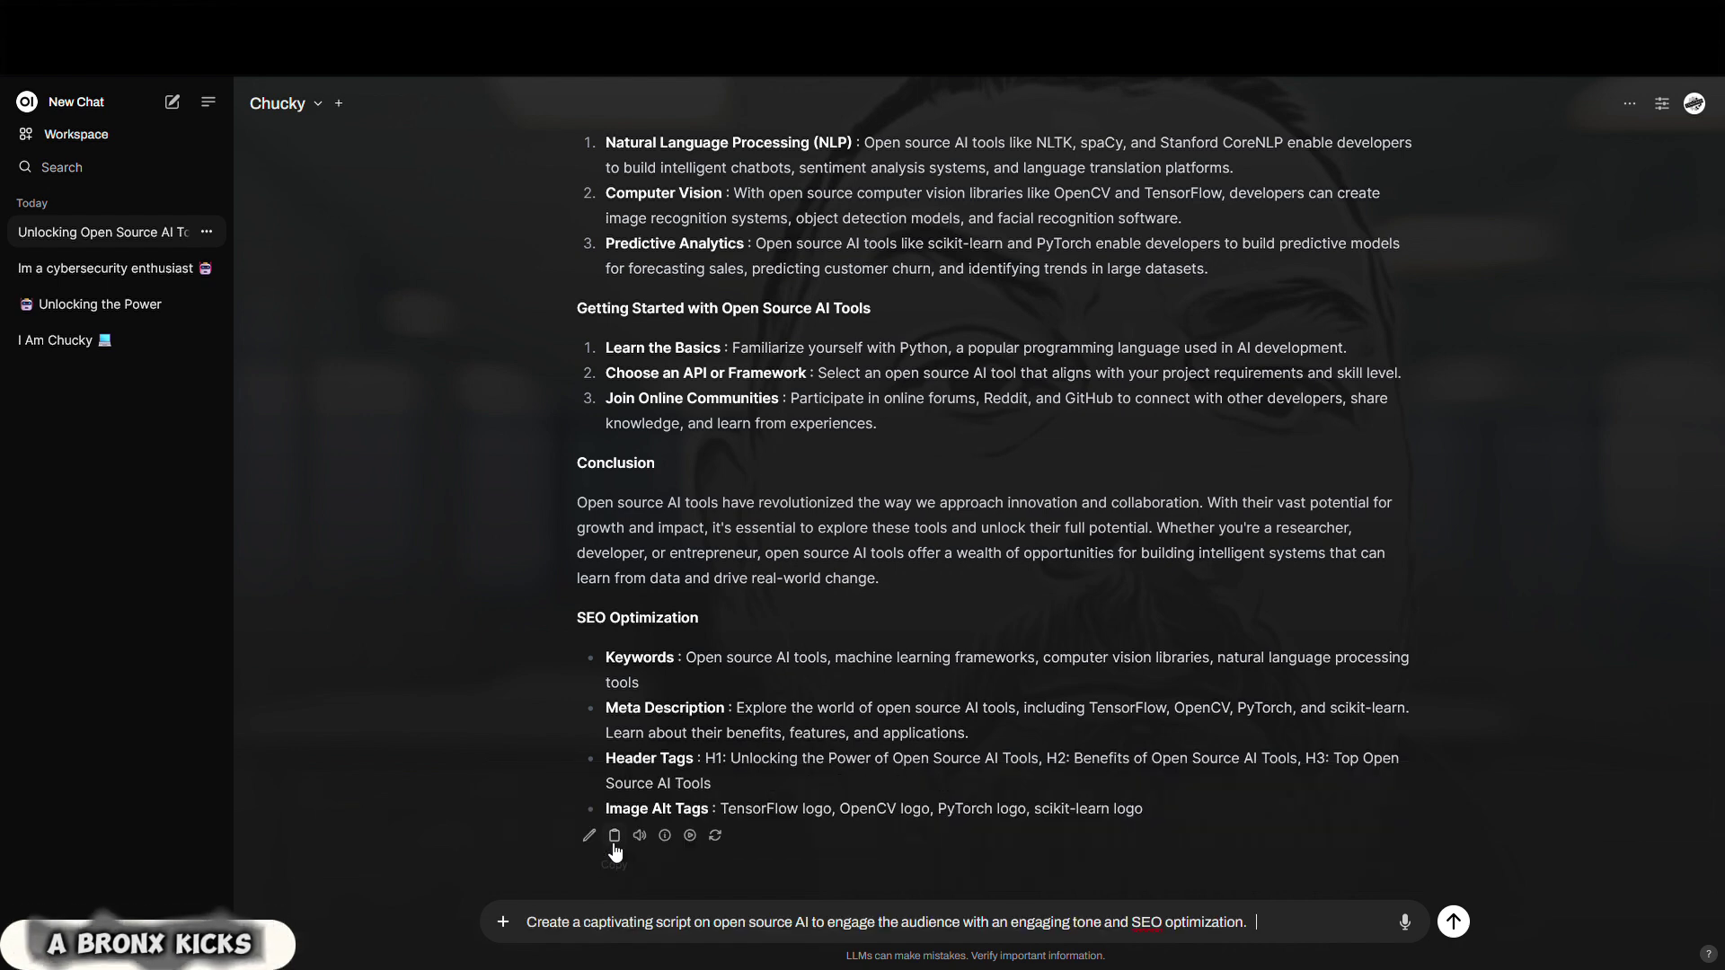
click(1453, 921)
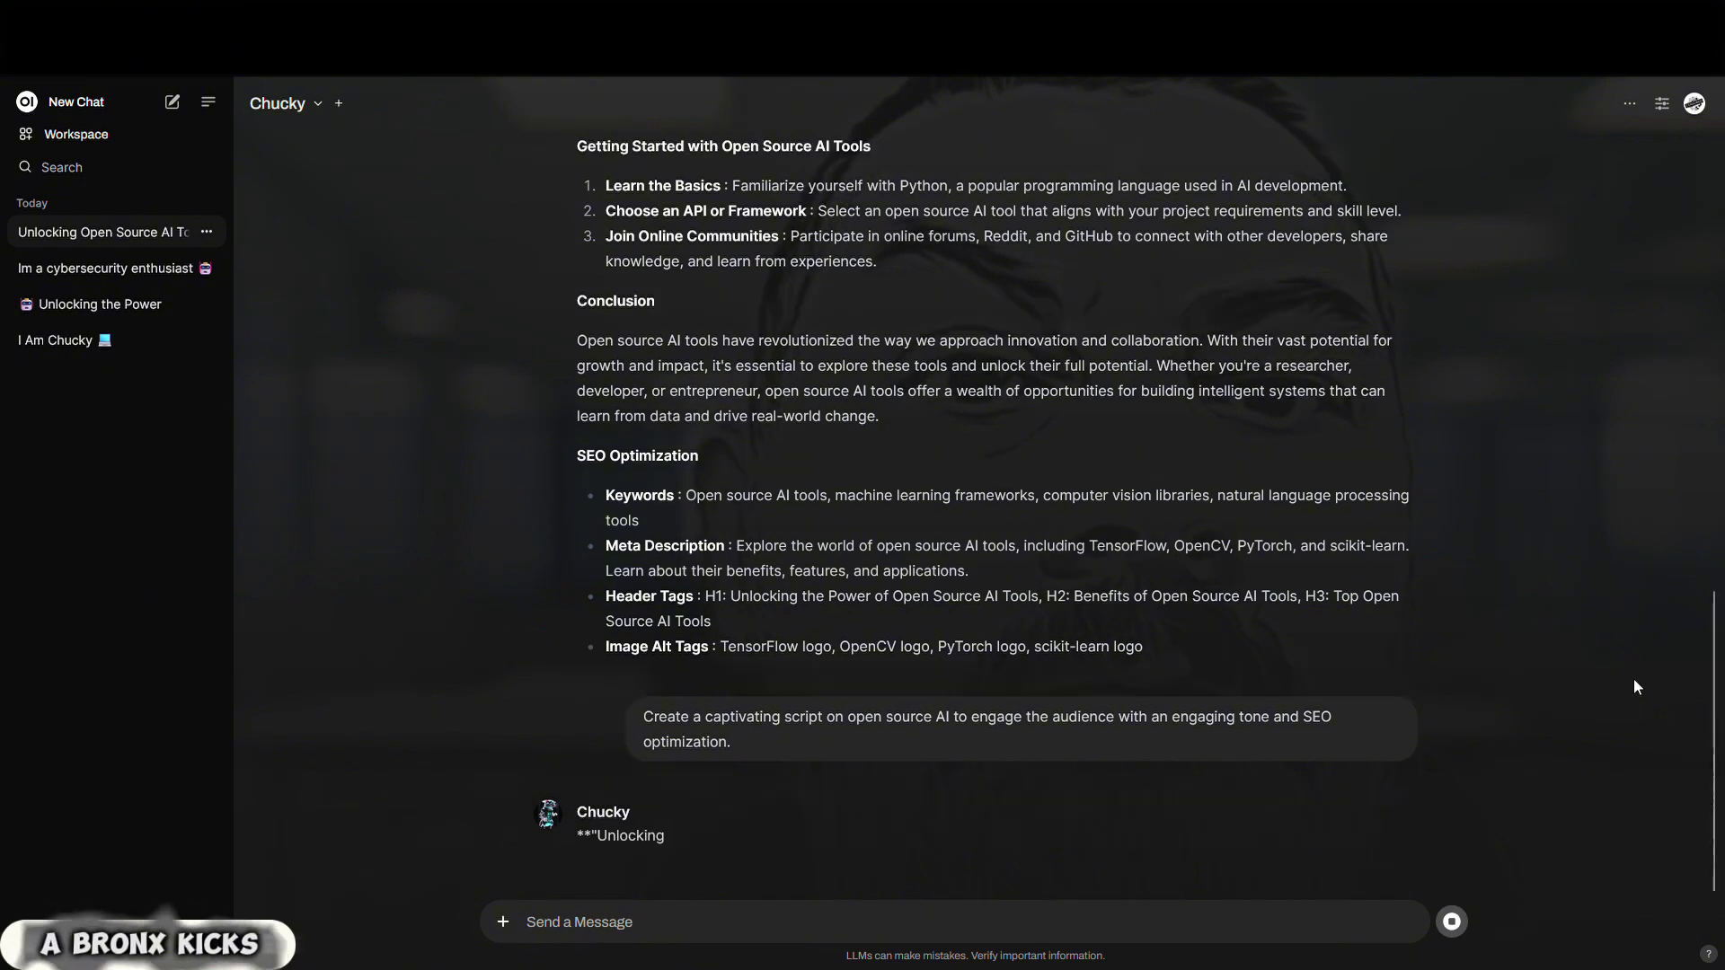